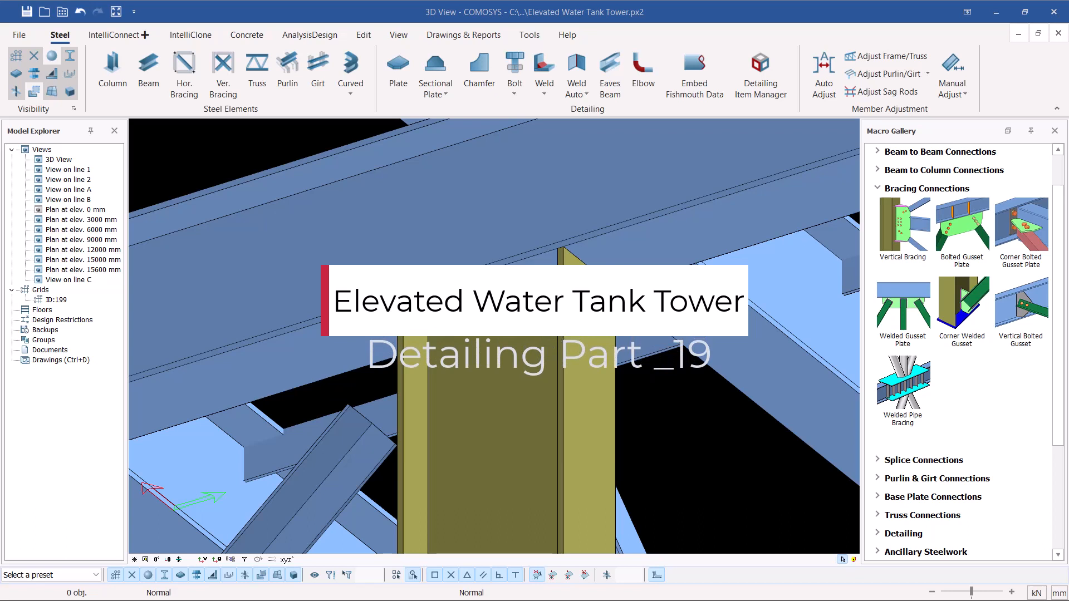
left_click(620, 249)
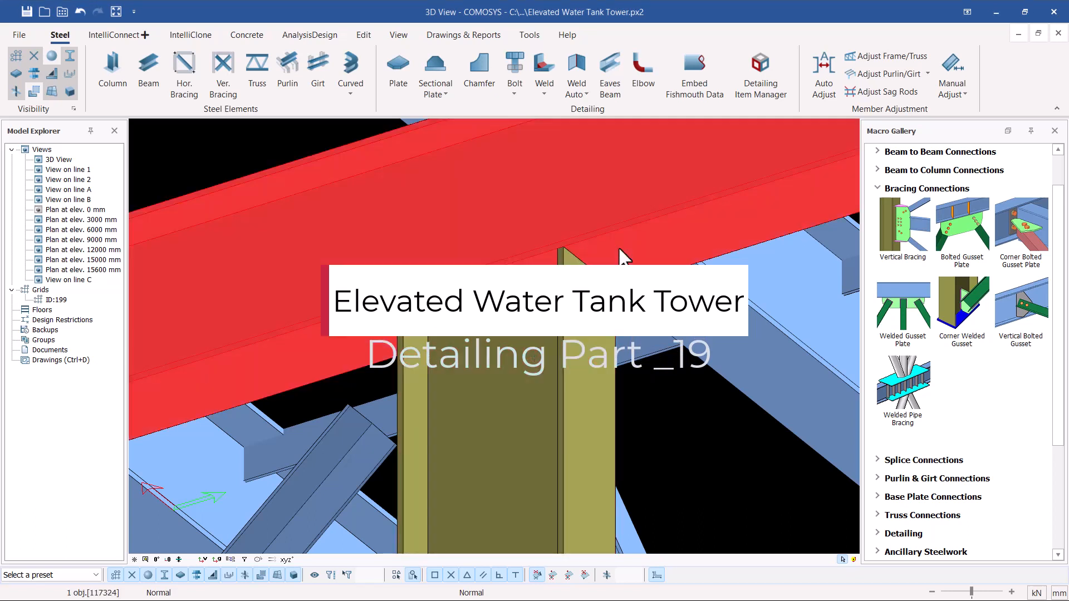
left_click(517, 359)
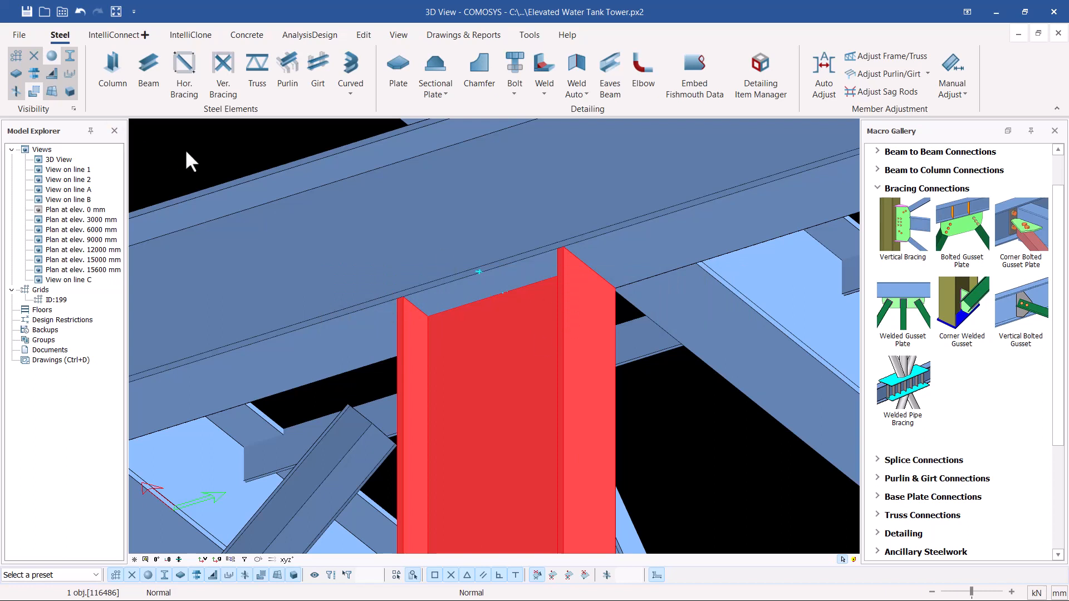
left_click(264, 153)
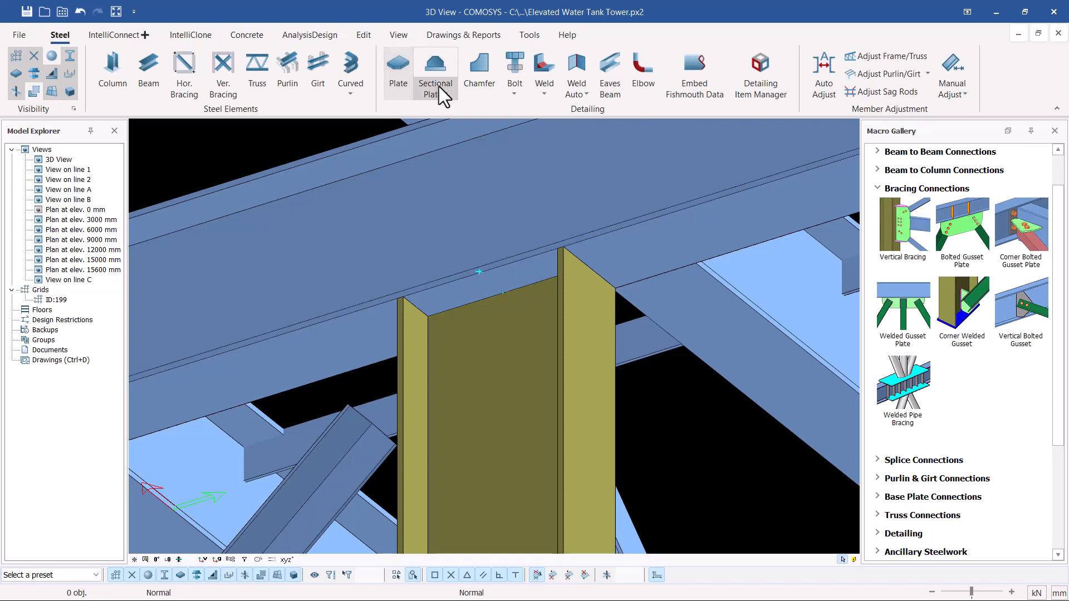
Step: Try to place a sectional plate across the column top, from one flange's outer corner to the other, in the global workplane
left_click(450, 96)
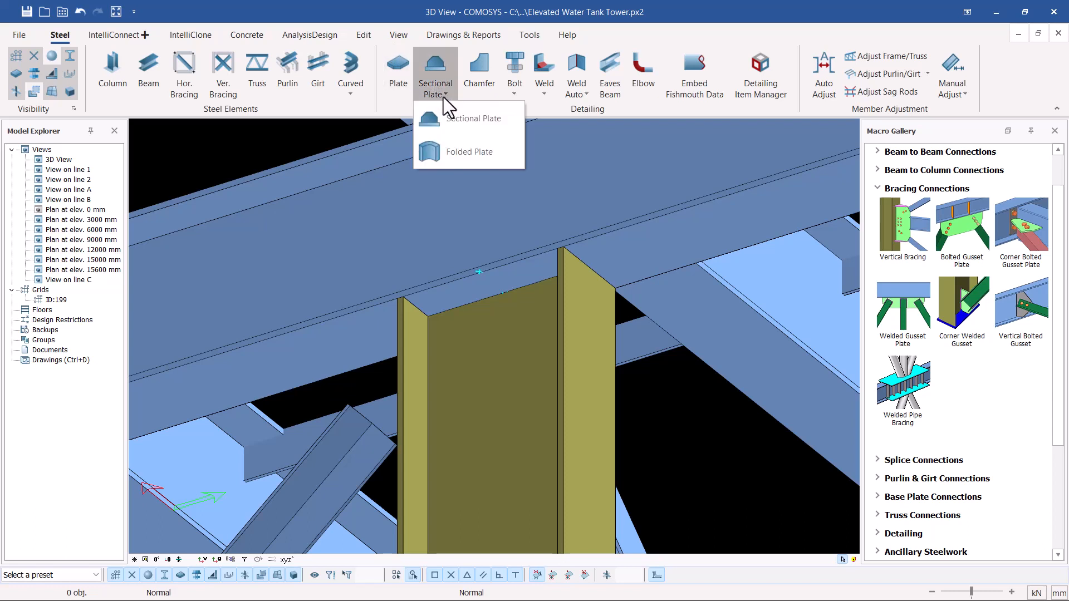
left_click(459, 121)
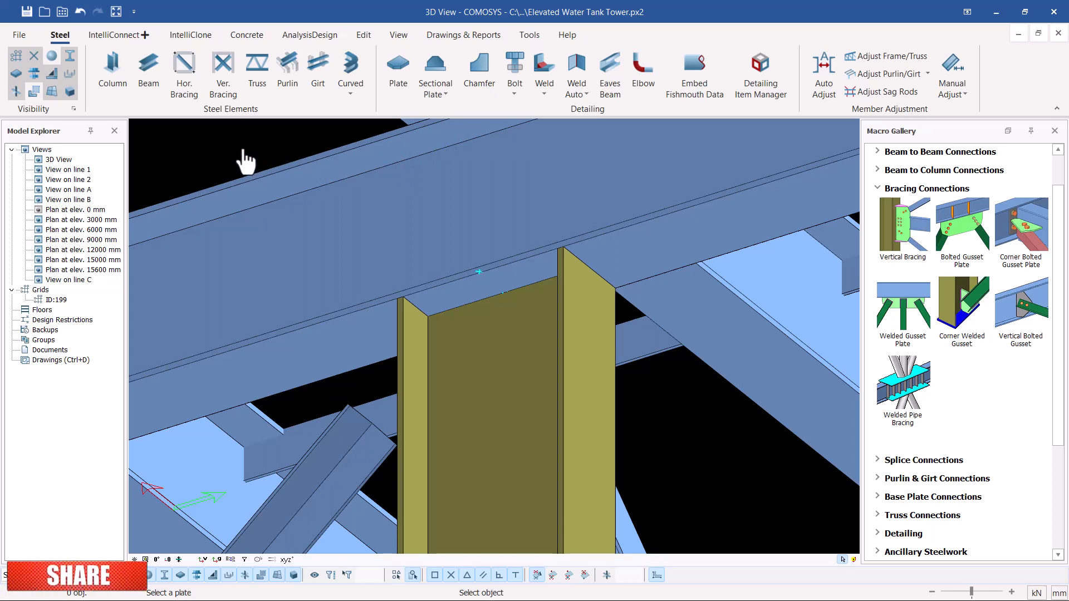
right_click(217, 159)
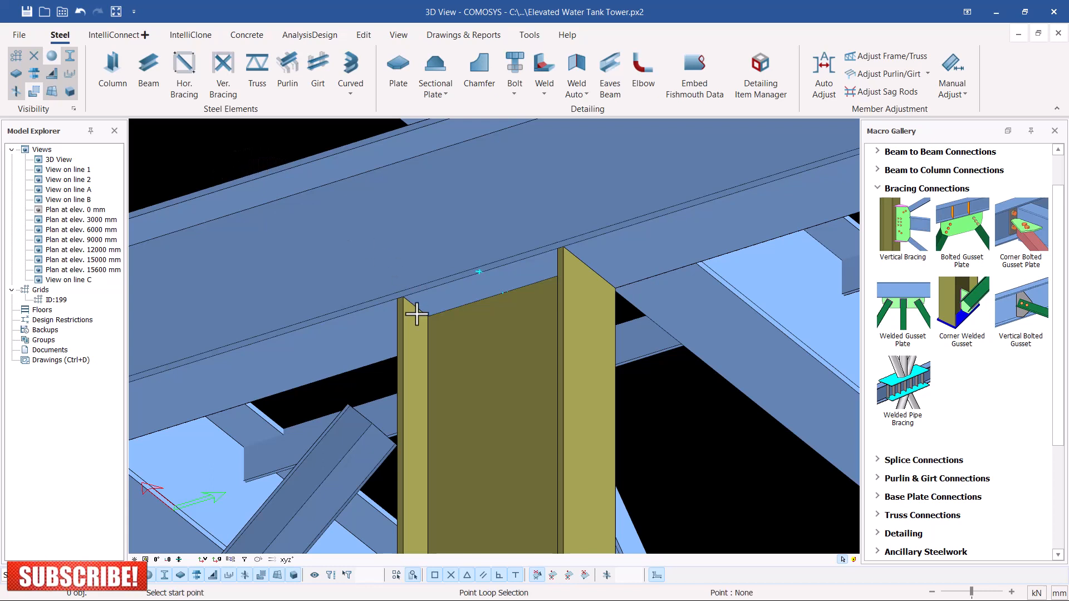
scroll(409, 288, "up", 5)
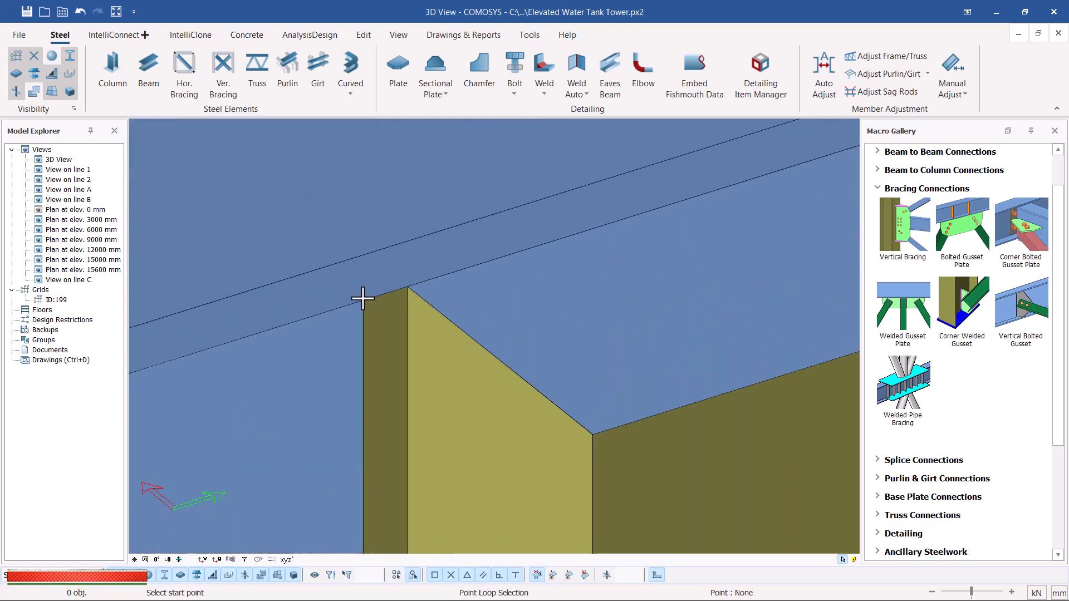
scroll(330, 316, "down", 1)
left_click(355, 305)
scroll(351, 311, "down", 6)
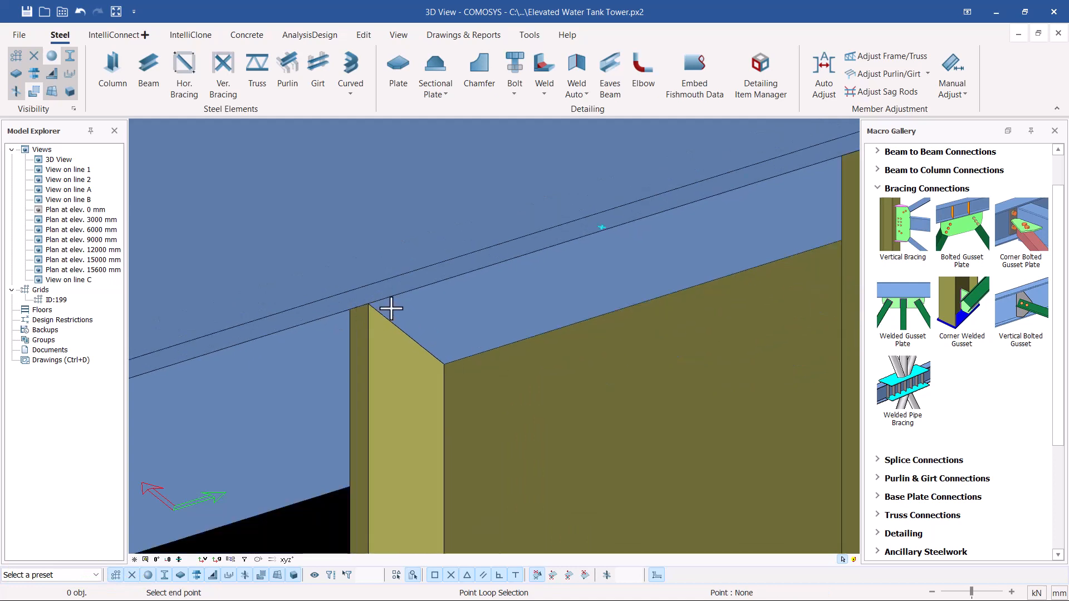
scroll(668, 248, "up", 5)
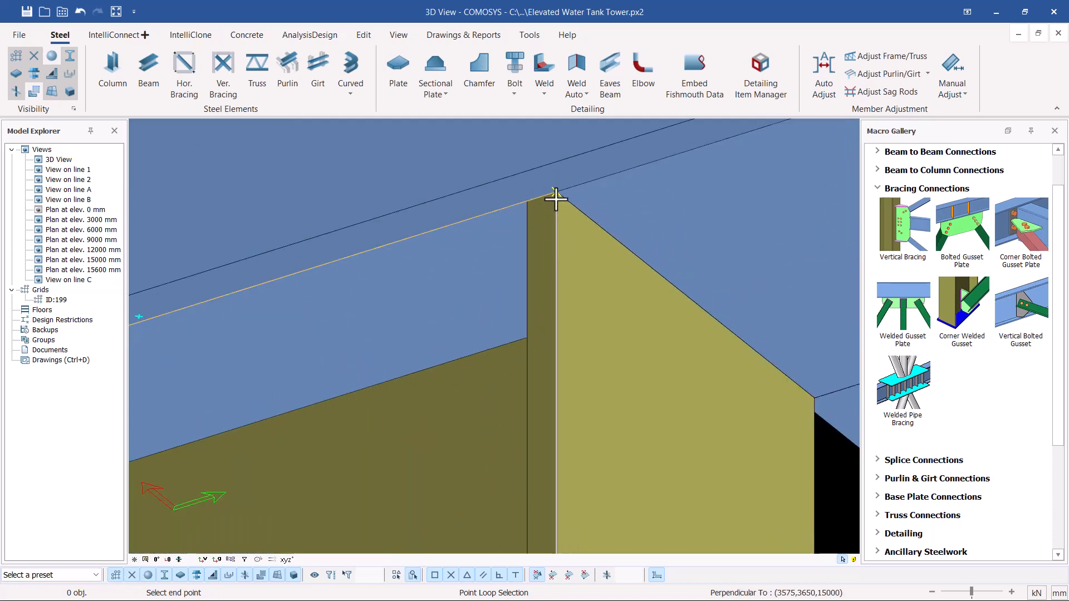
left_click(544, 222)
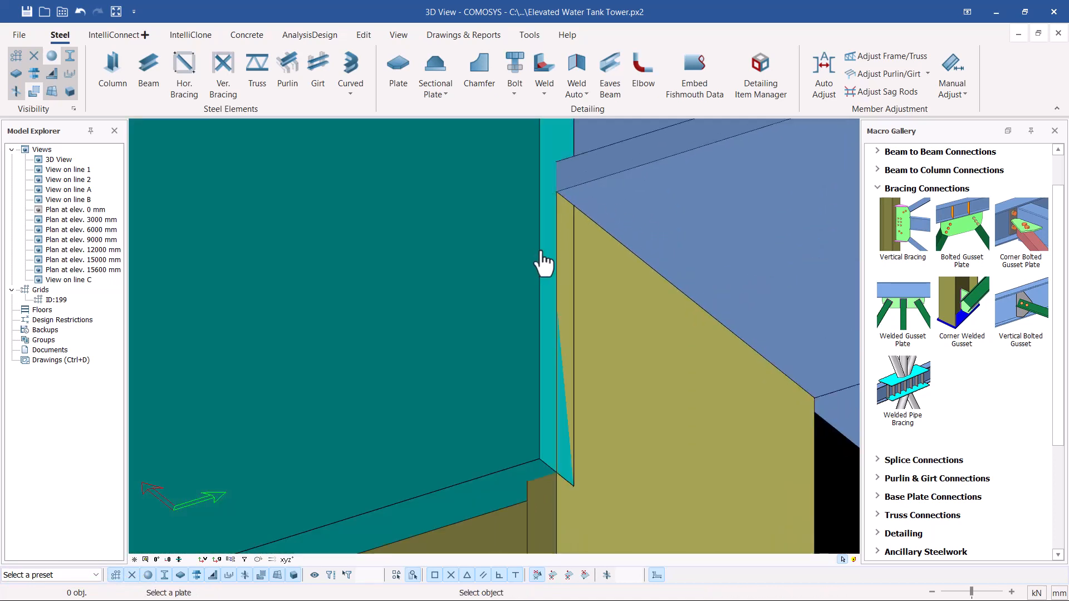
Step: Inspect the sectional plate at the column top, end the plate command and undo that plate
scroll(575, 295, "down", 2)
scroll(546, 318, "down", 3)
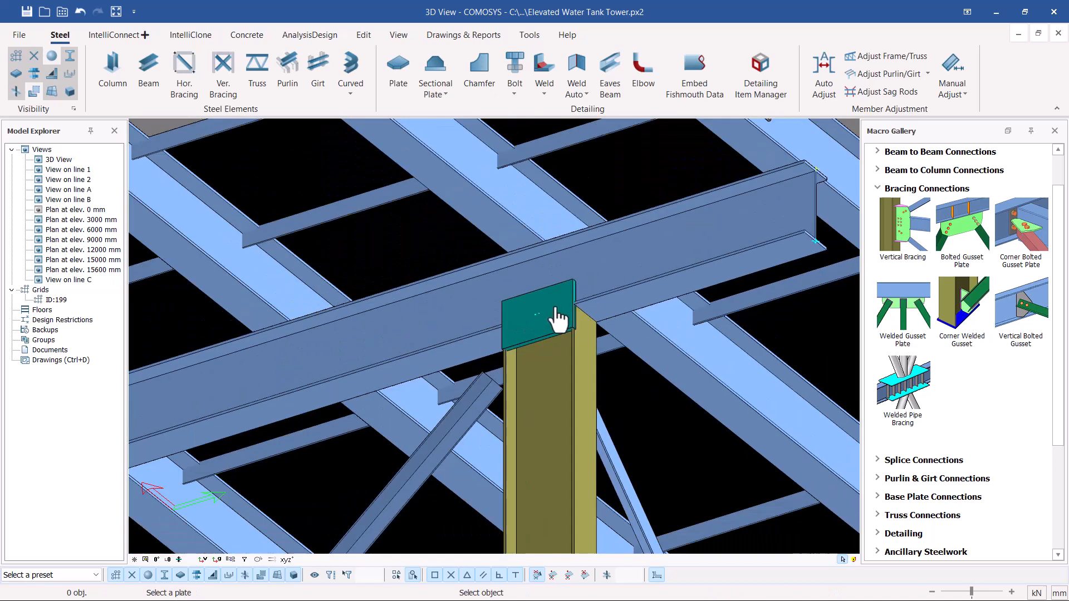
scroll(549, 321, "up", 4)
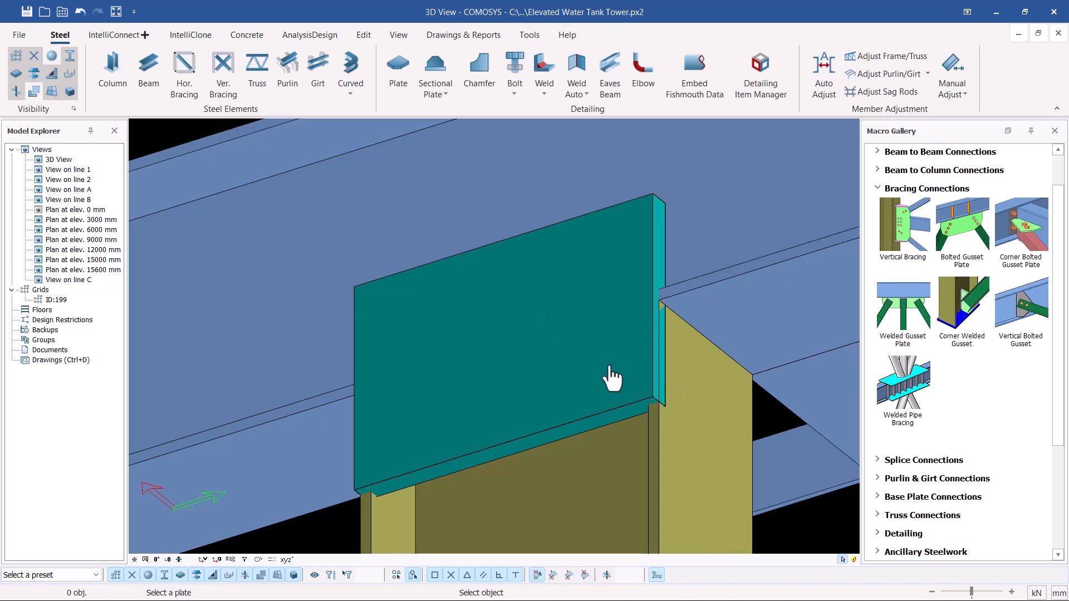
scroll(607, 375, "down", 3)
key("Escape")
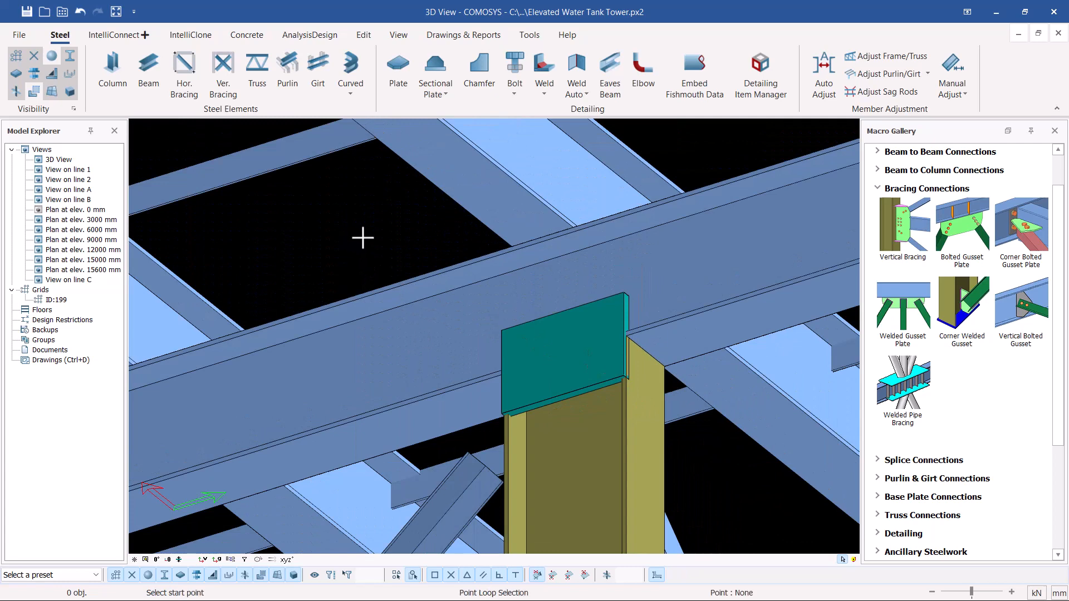
key("Escape")
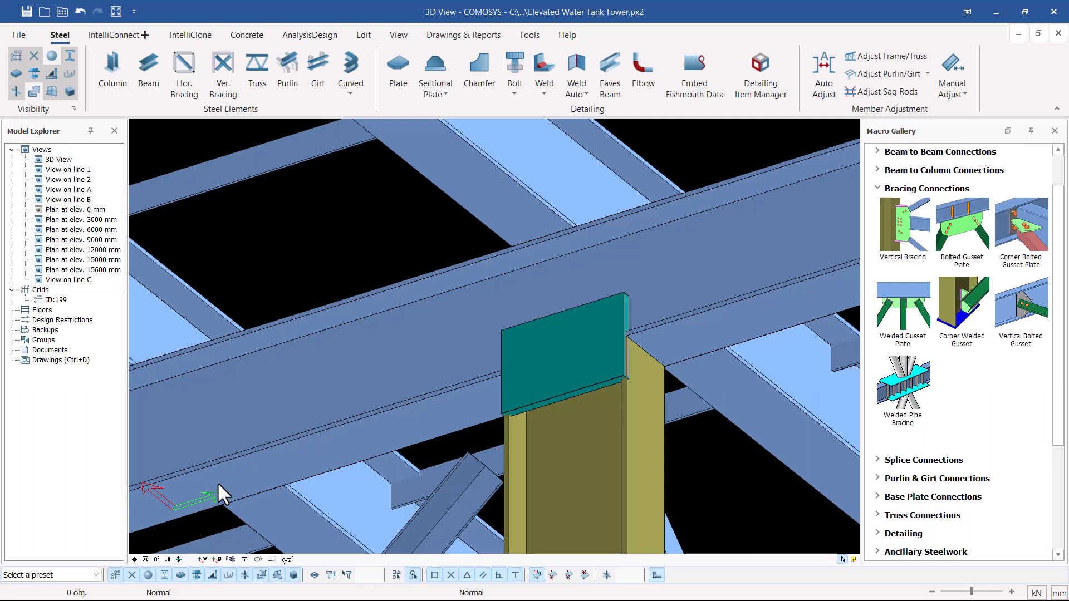
left_click(84, 8)
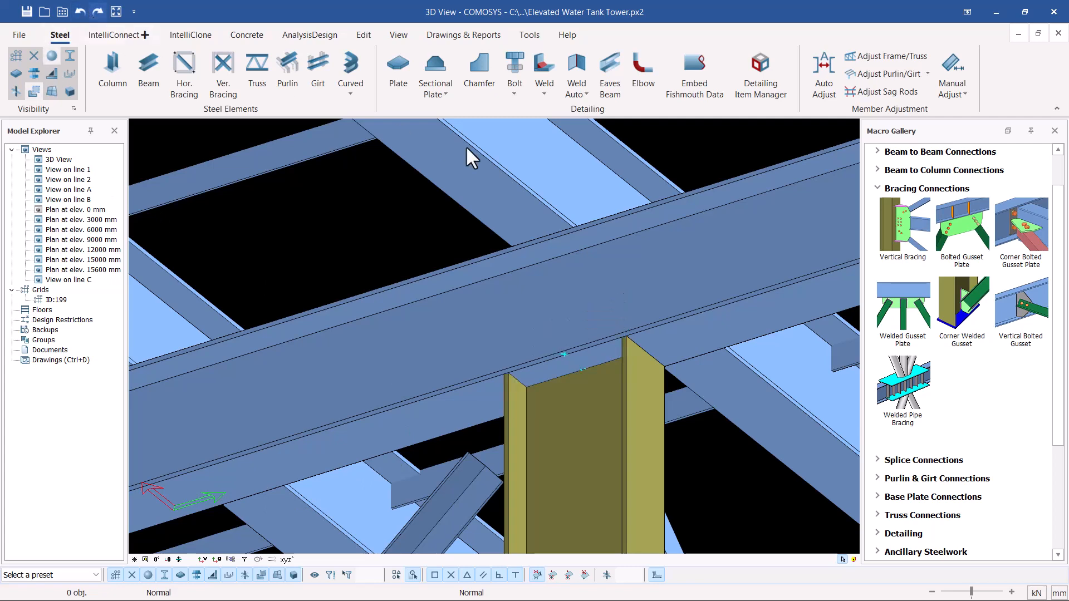
Step: Set the workplane to the surface of the column's web
left_click(398, 34)
left_click(616, 98)
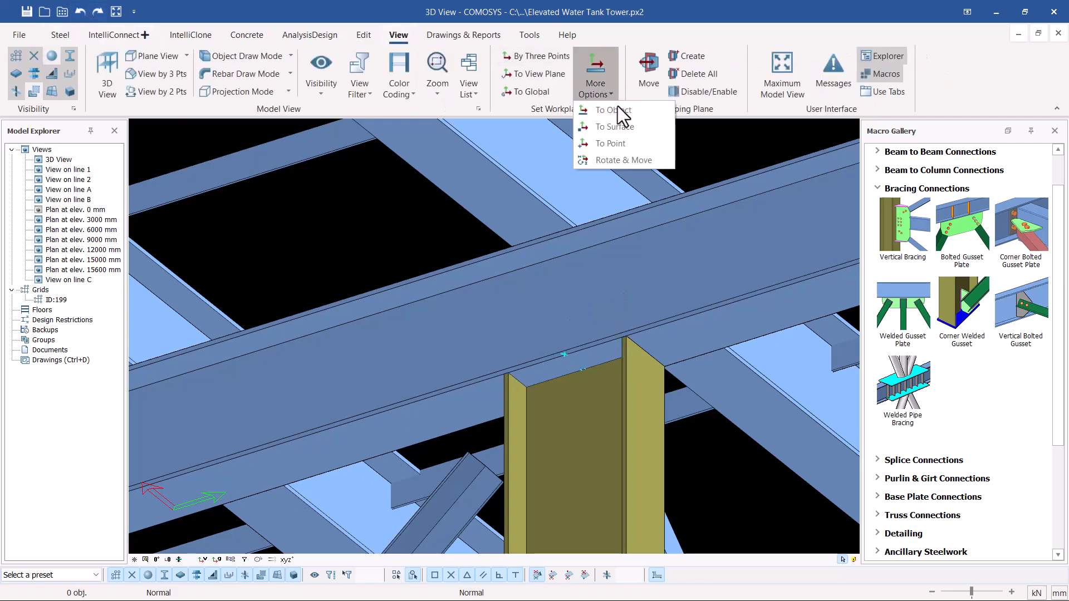
left_click(622, 127)
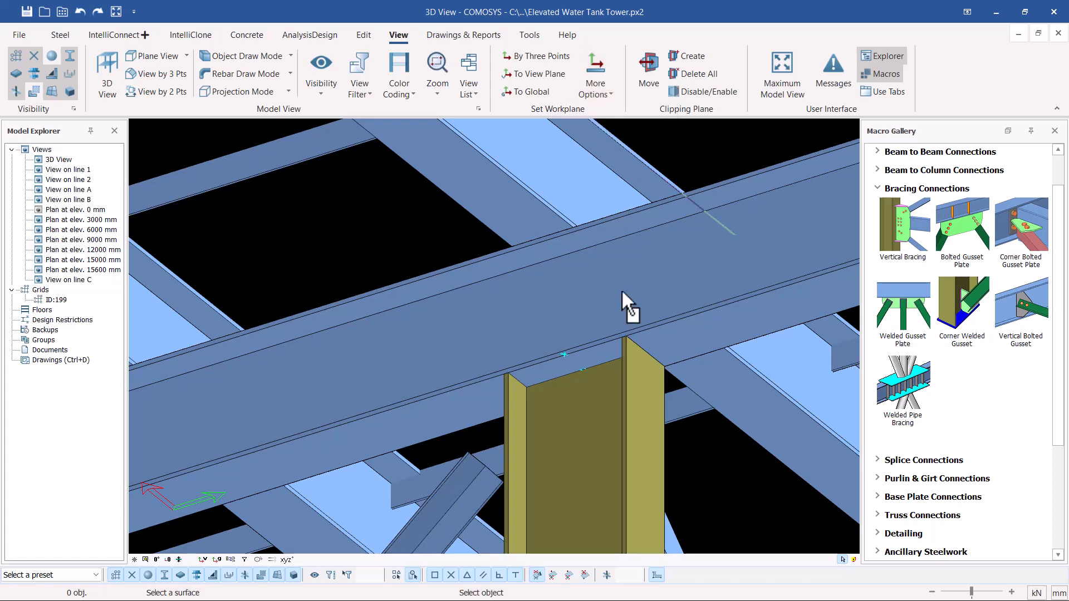
scroll(561, 403, "up", 2)
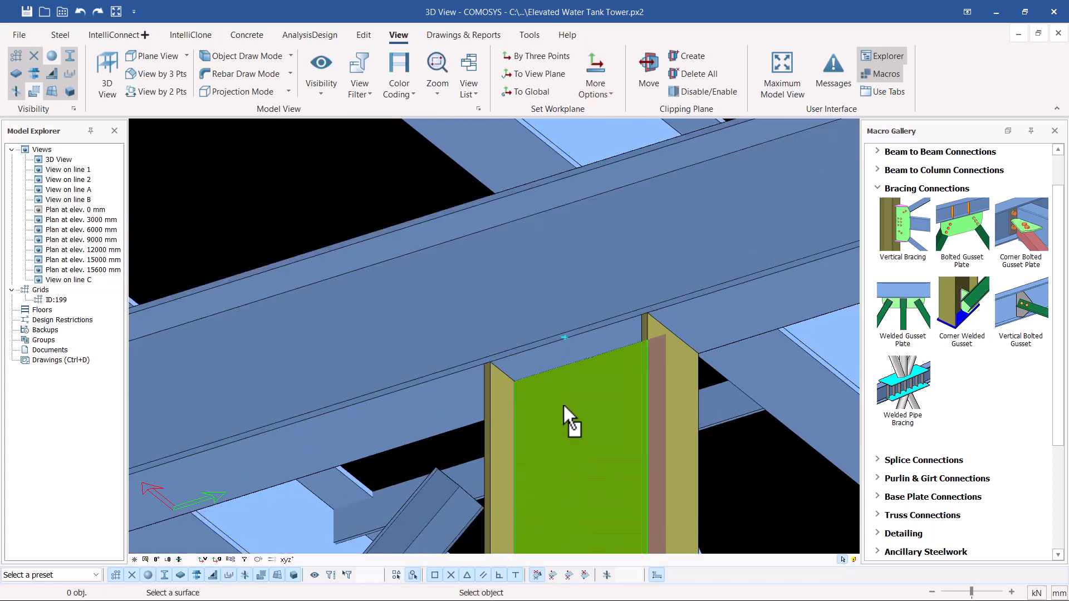
left_click(563, 403)
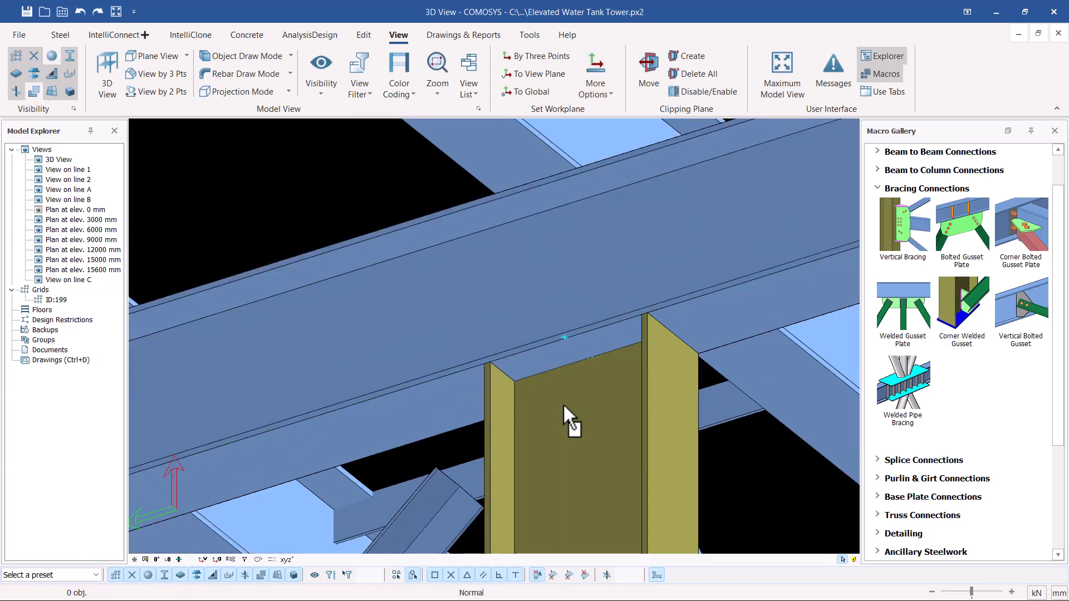
Step: Place a 300 mm long sectional plate across the column top under the beam, from one flange's outer corner to the other
right_click(301, 199)
left_click(412, 209)
middle_click_drag(510, 293, 548, 304)
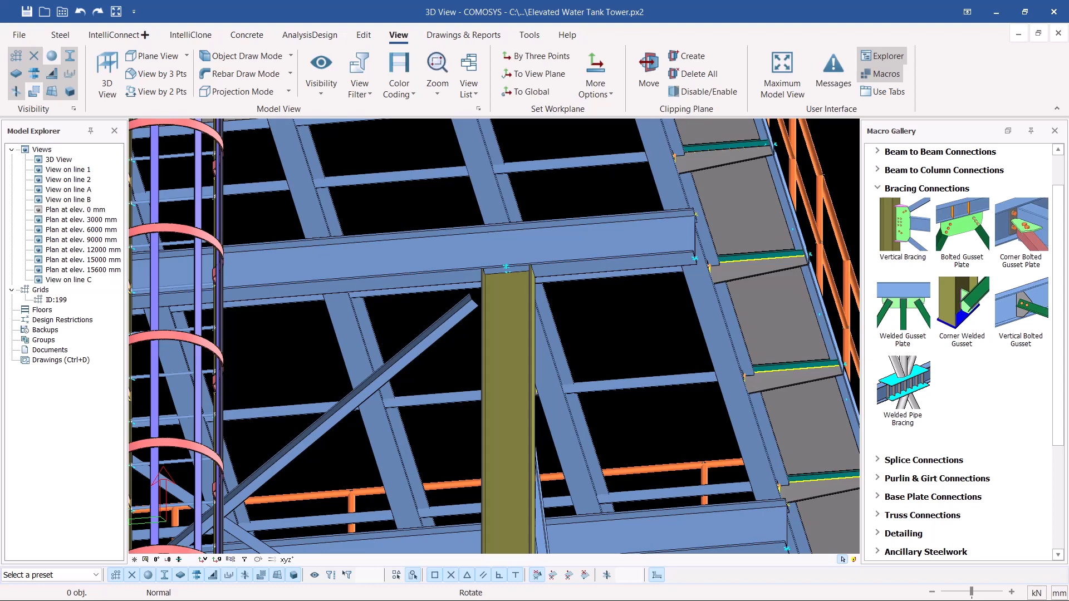
mouse_move(574, 292)
middle_mouse_down()
mouse_move(554, 315)
mouse_move(555, 294)
middle_mouse_up()
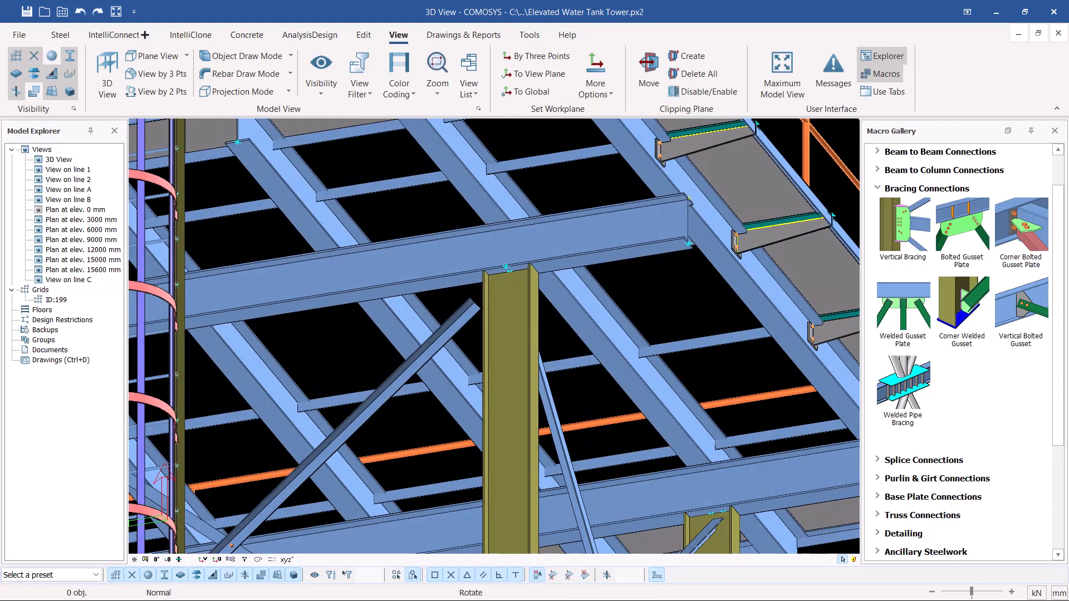
scroll(555, 295, "up", 3)
scroll(479, 237, "up", 4)
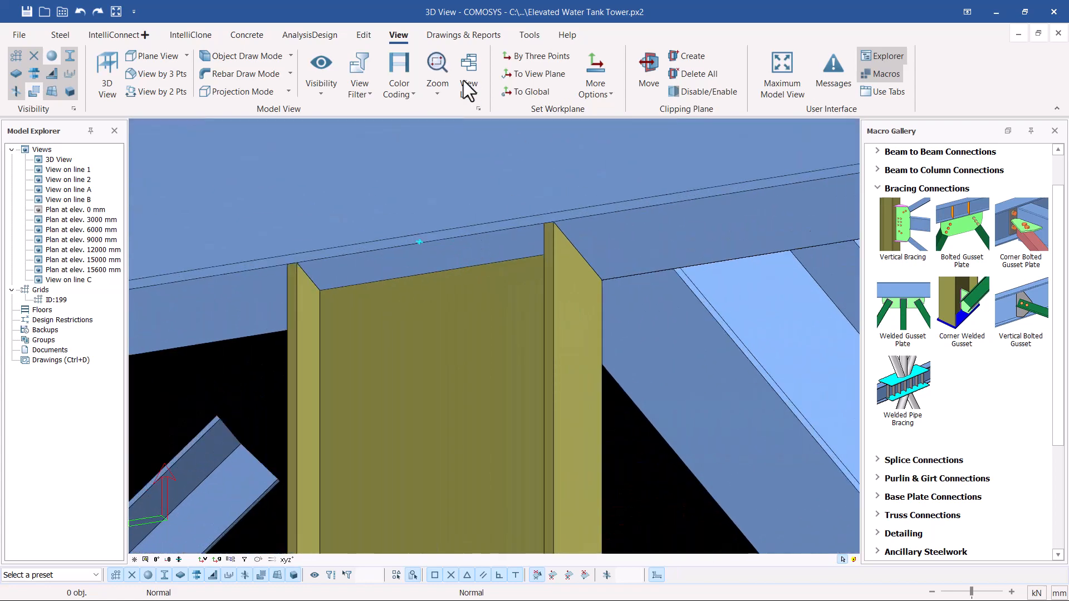
left_click(56, 34)
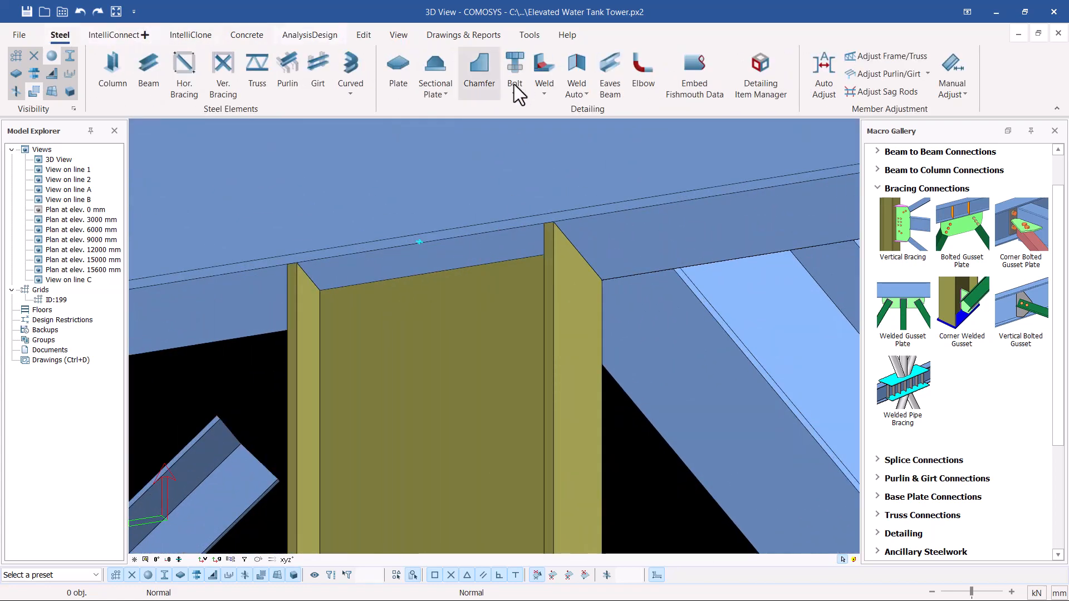
left_click(446, 94)
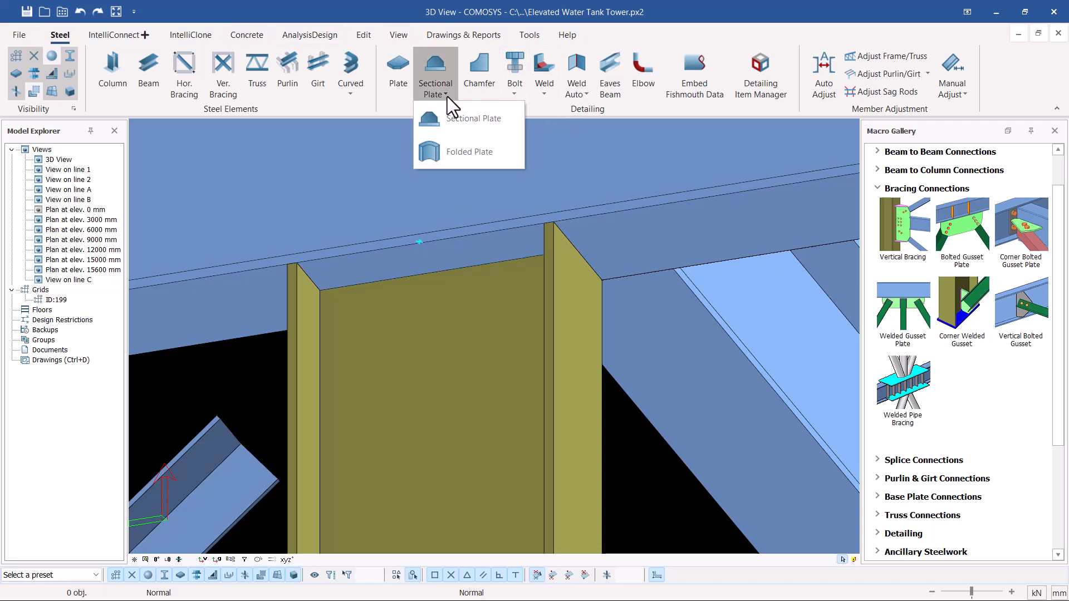
left_click(457, 123)
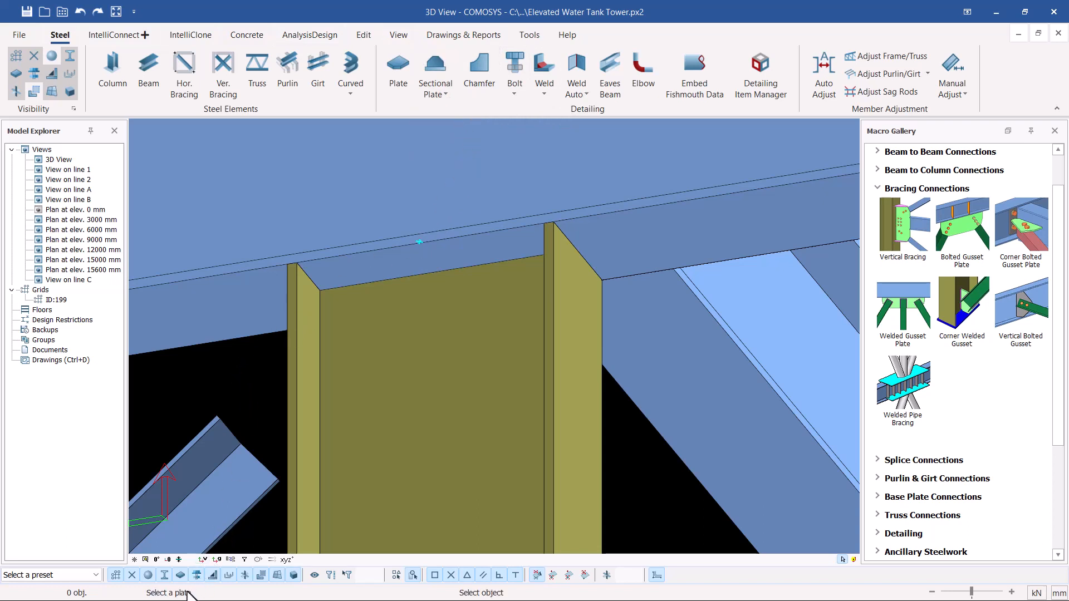
right_click(245, 373)
scroll(313, 264, "up", 2)
scroll(279, 279, "up", 2)
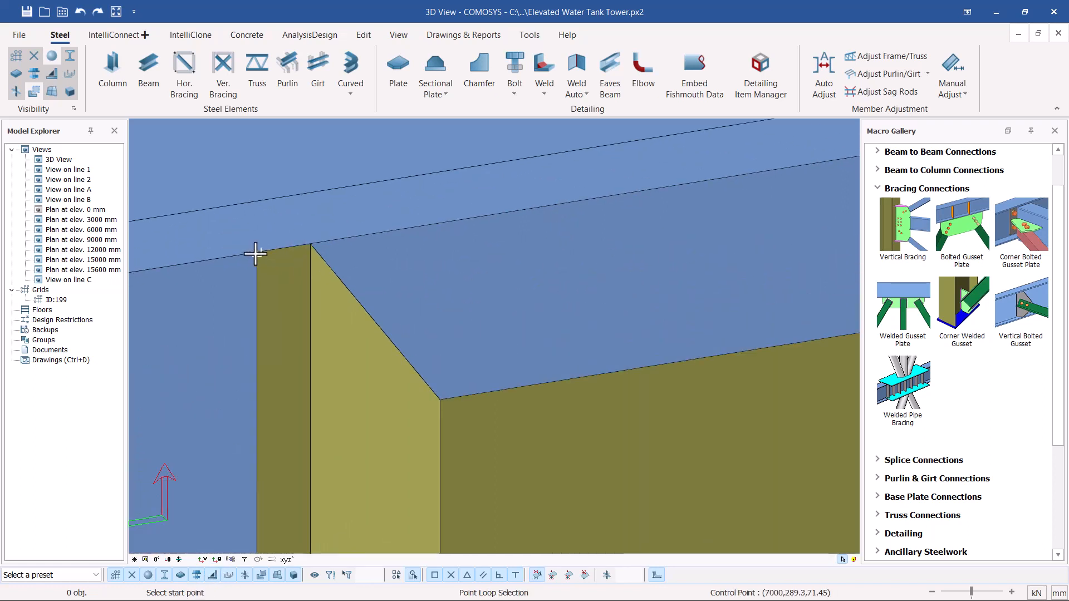
left_click(255, 254)
scroll(267, 269, "down", 3)
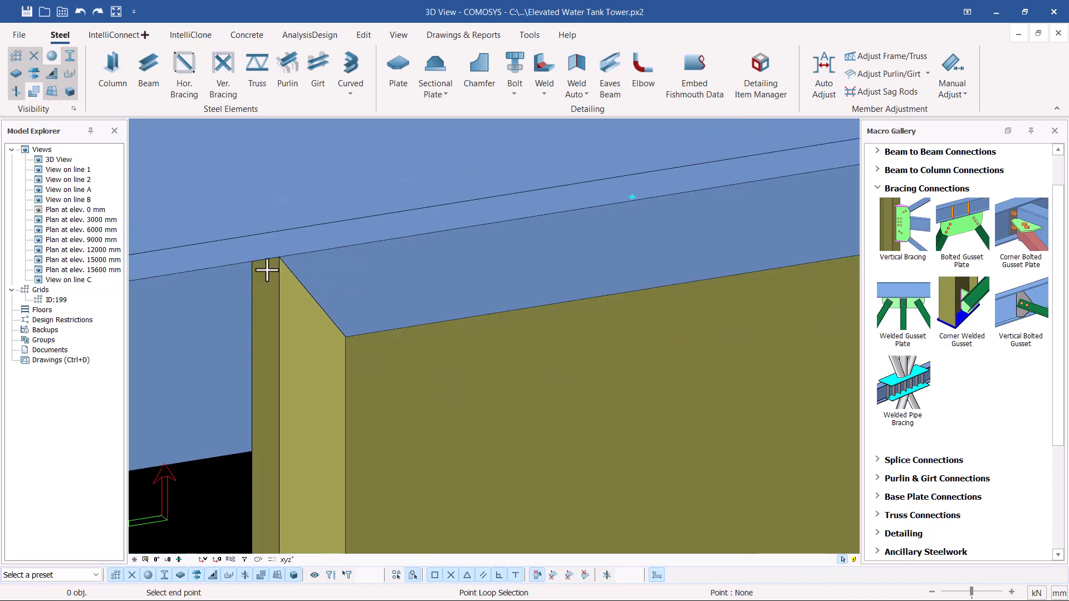
scroll(568, 225, "down", 2)
scroll(706, 203, "up", 7)
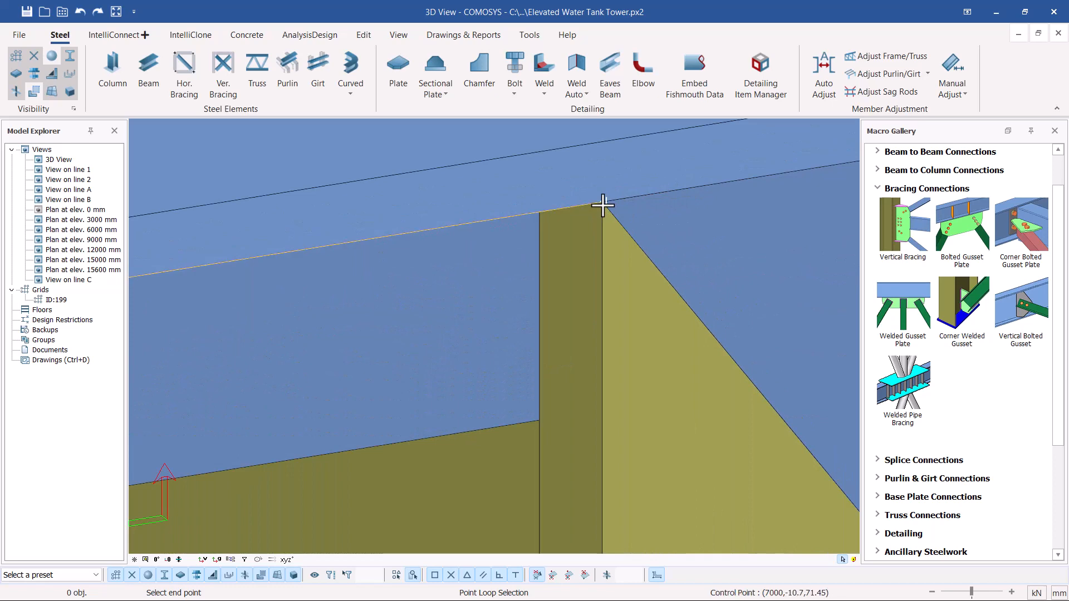
left_click(602, 205)
scroll(580, 250, "down", 6)
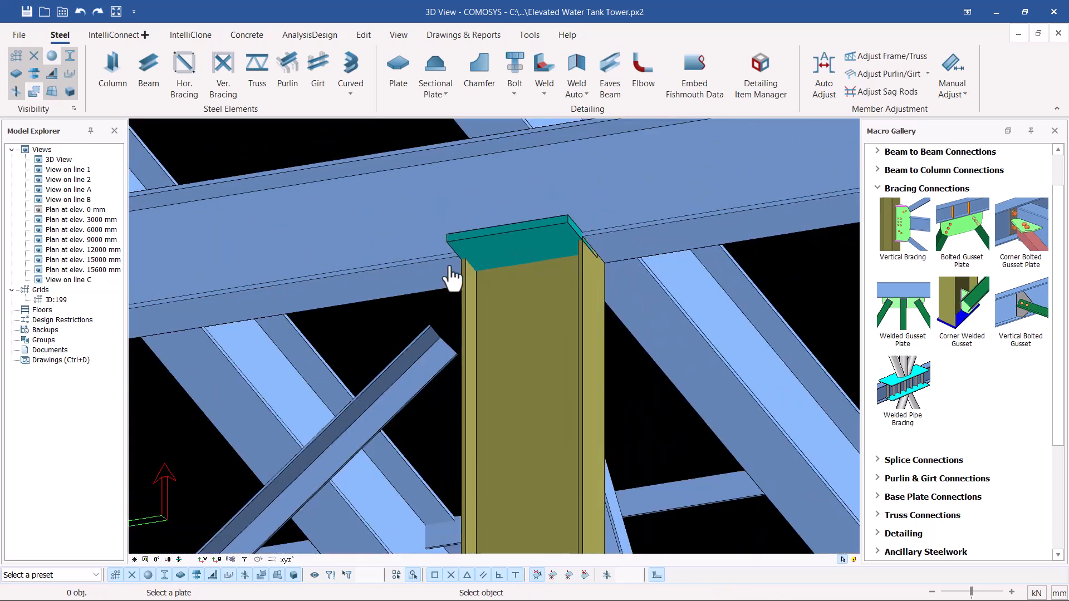
right_click(372, 328)
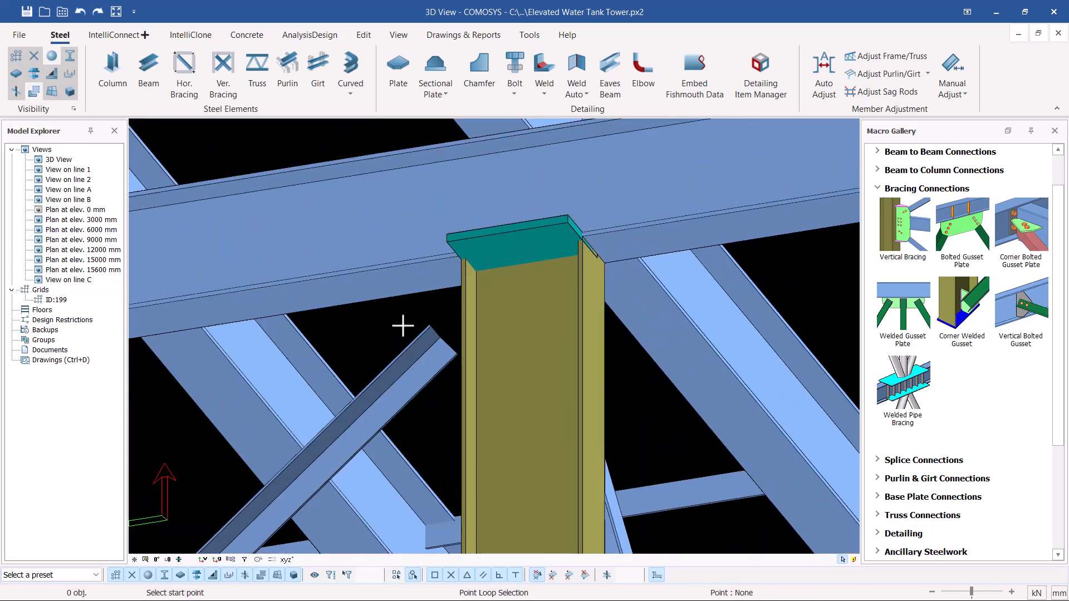
key("Escape")
Step: Set the thickness of the sectional plate on the column top to 10 mm
scroll(579, 221, "up", 3)
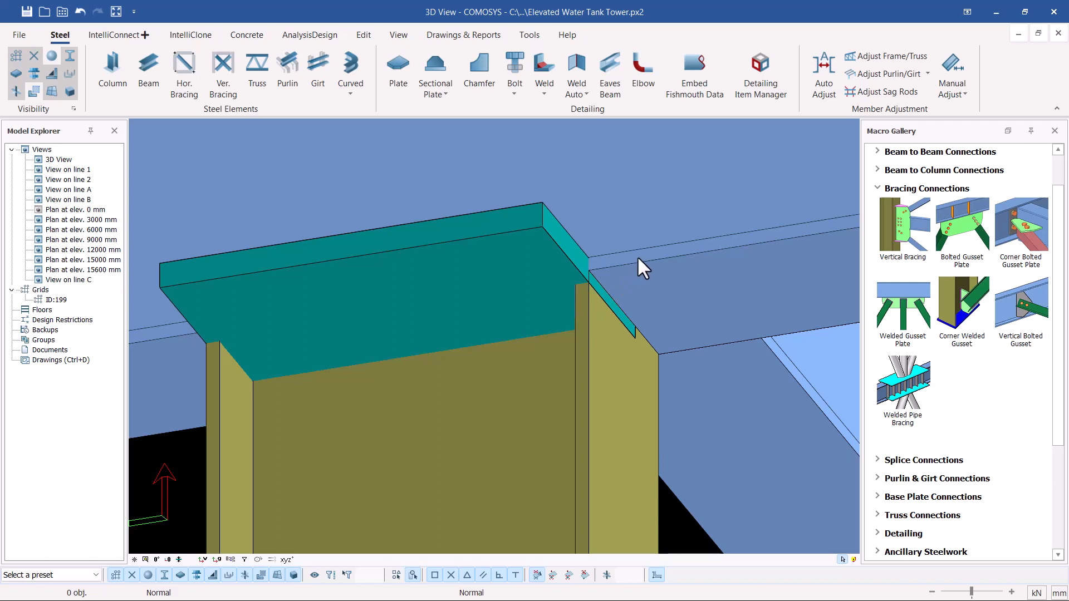
double_click(476, 276)
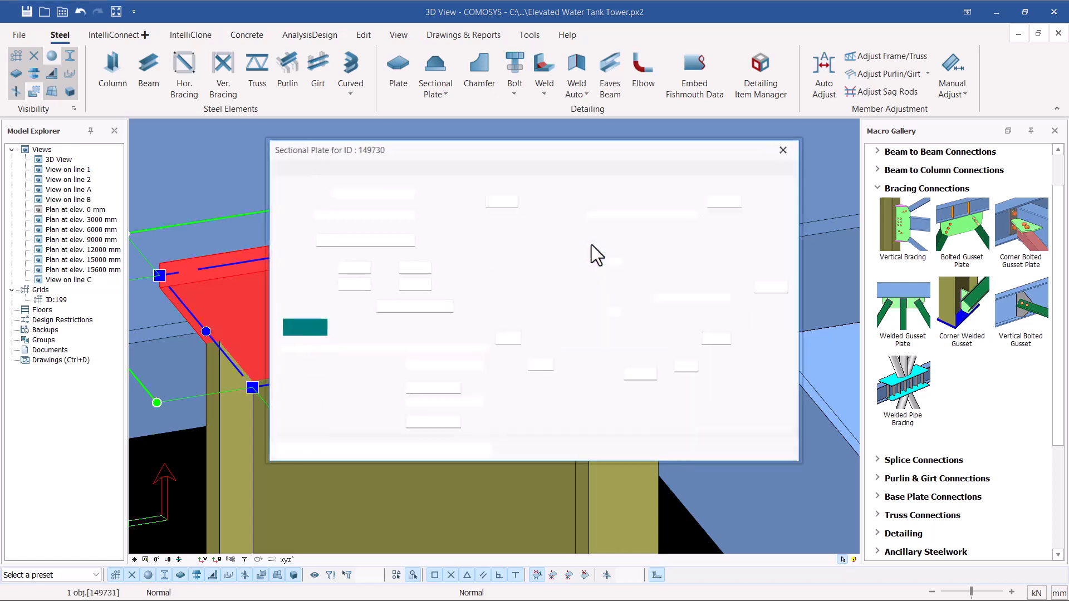
left_click_drag(477, 160, 268, 107)
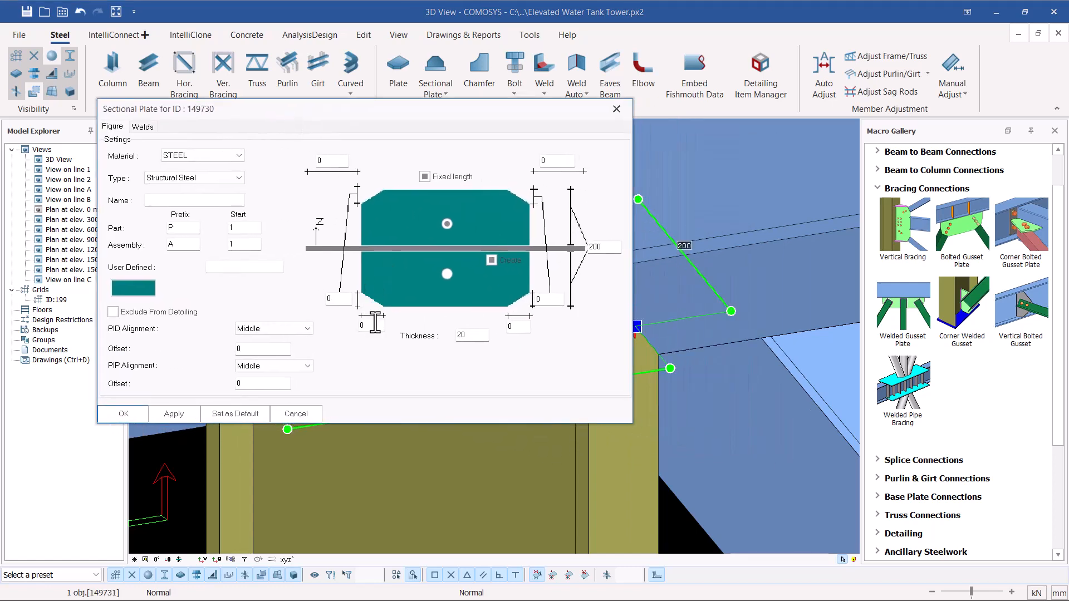
left_click_drag(474, 334, 441, 332)
type("10")
left_click(172, 414)
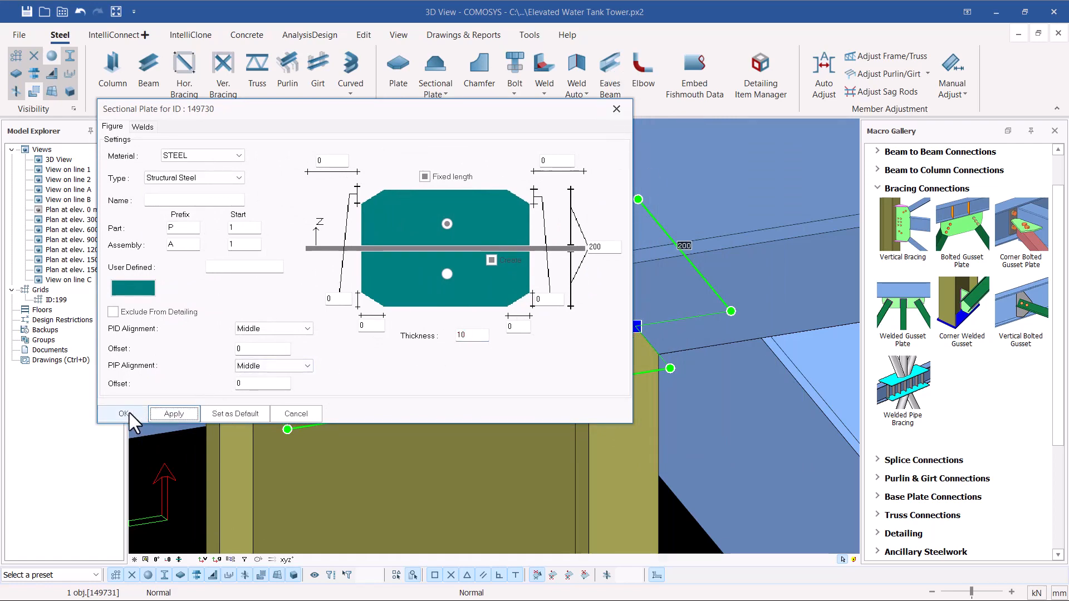
left_click(124, 413)
scroll(626, 355, "up", 3)
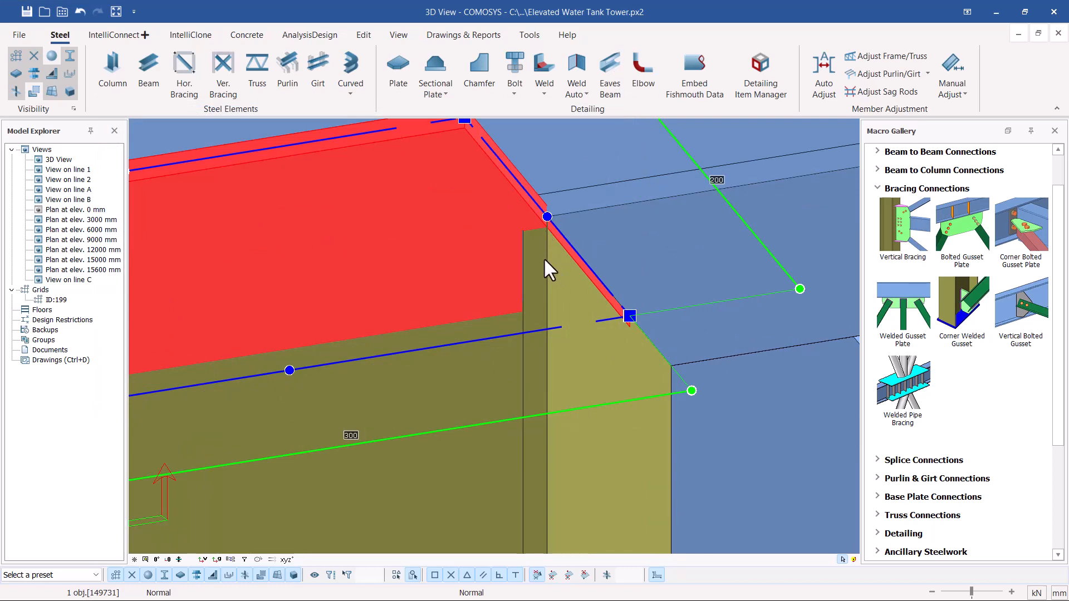
Step: Check the section width in the column's profile properties and close them without changes
scroll(530, 272, "down", 3)
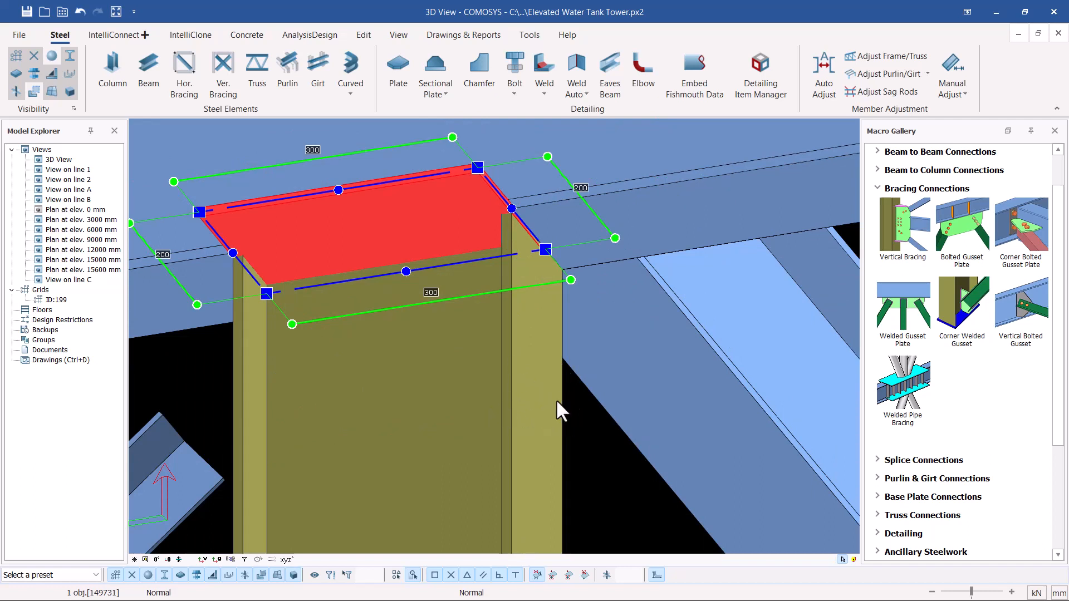
double_click(539, 351)
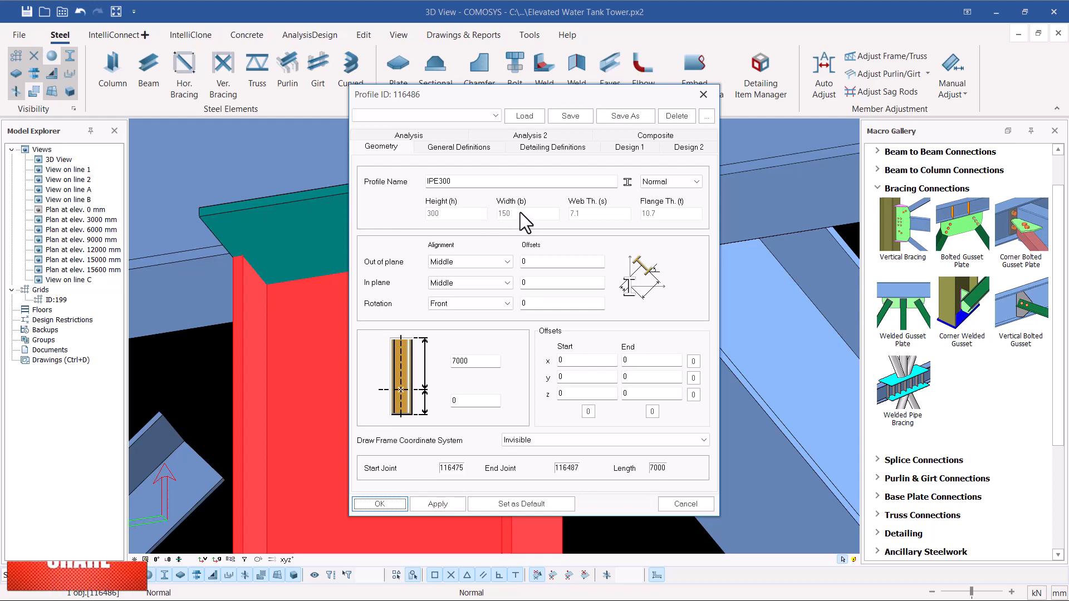
left_click(697, 98)
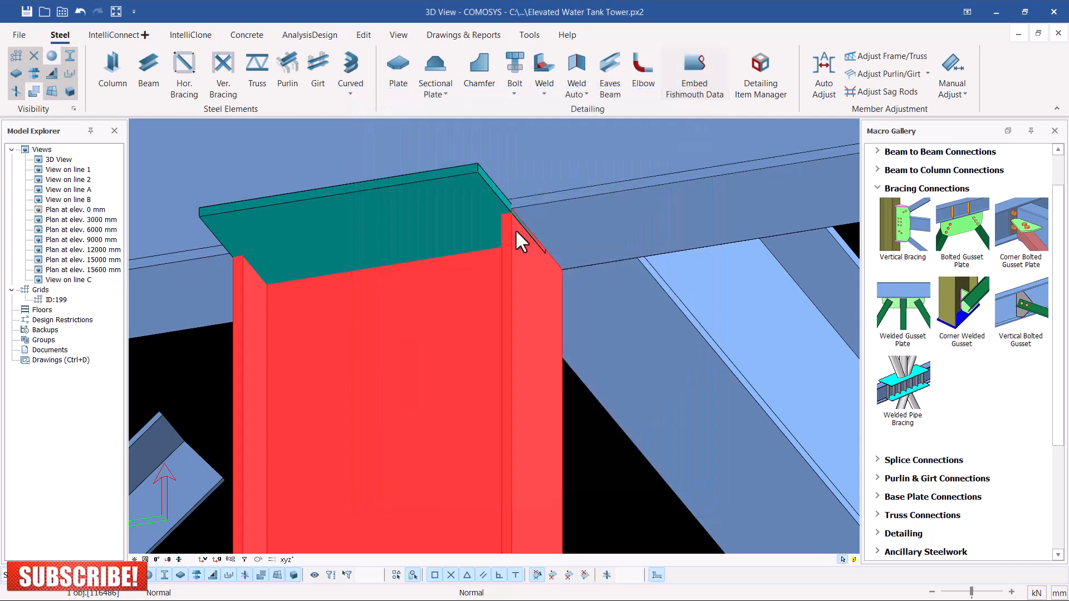
Step: Set the width of the sectional plate on the column top to 150 mm
left_click(473, 182)
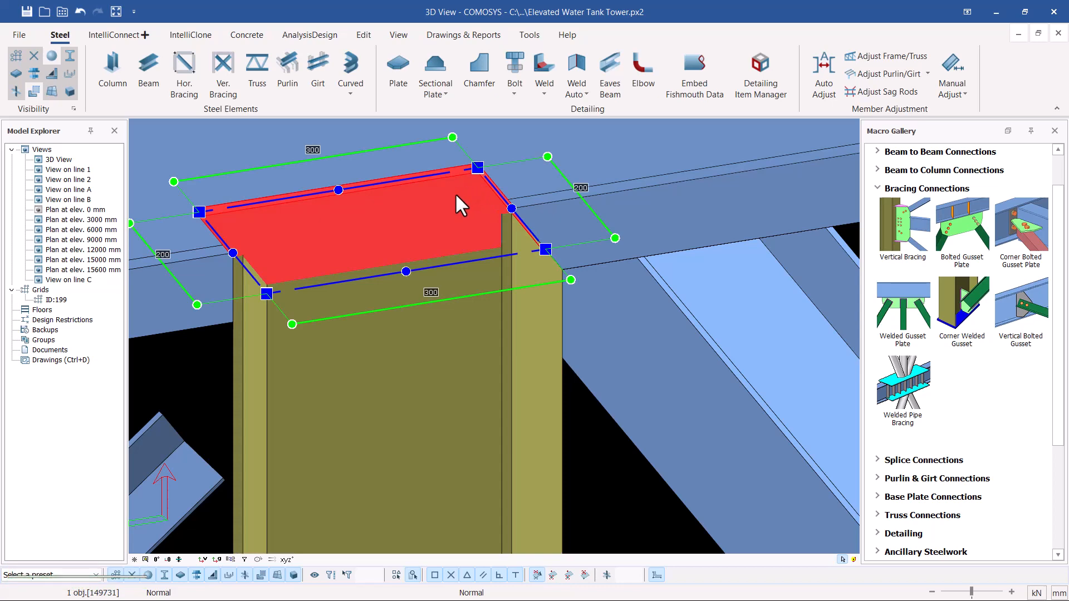
double_click(456, 192)
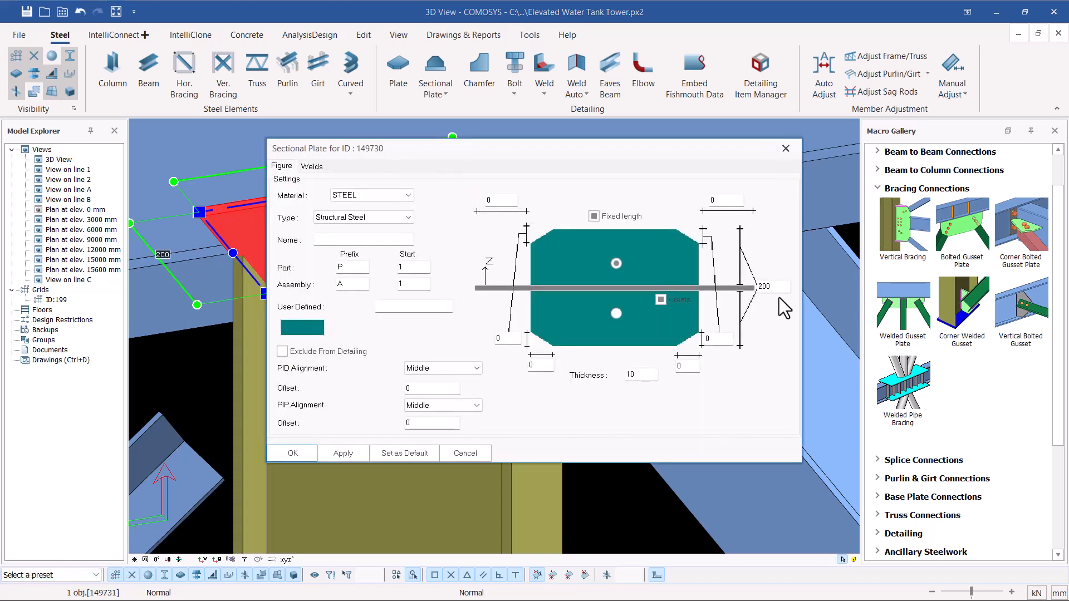
double_click(771, 286)
type("150")
left_click(341, 452)
left_click_drag(465, 154, 758, 109)
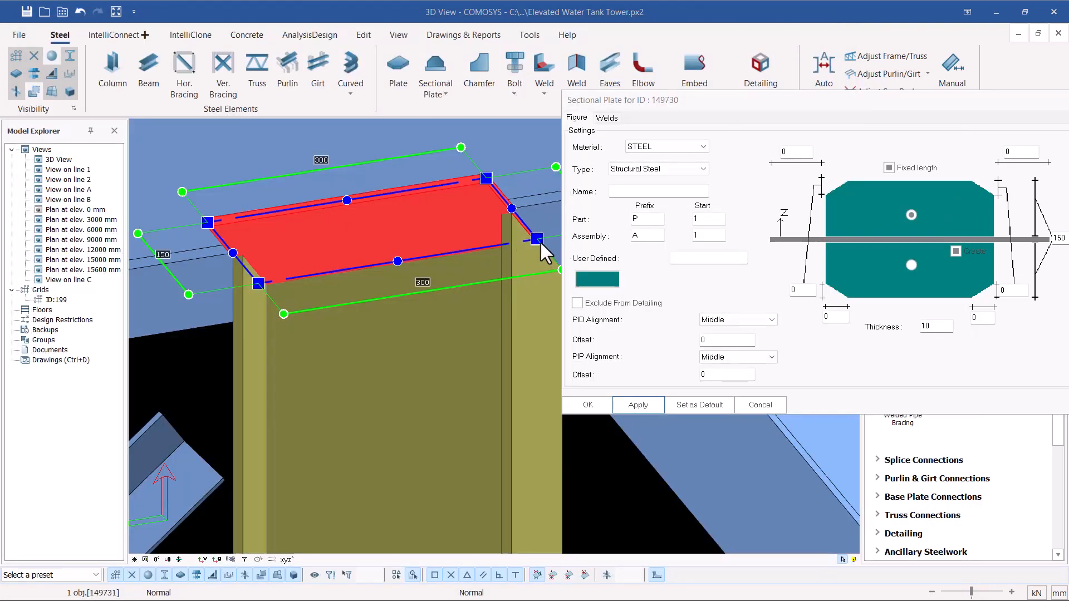
Step: Try the Front PID alignment on the sectional plate, close its properties and undo the plate changes
left_click(768, 321)
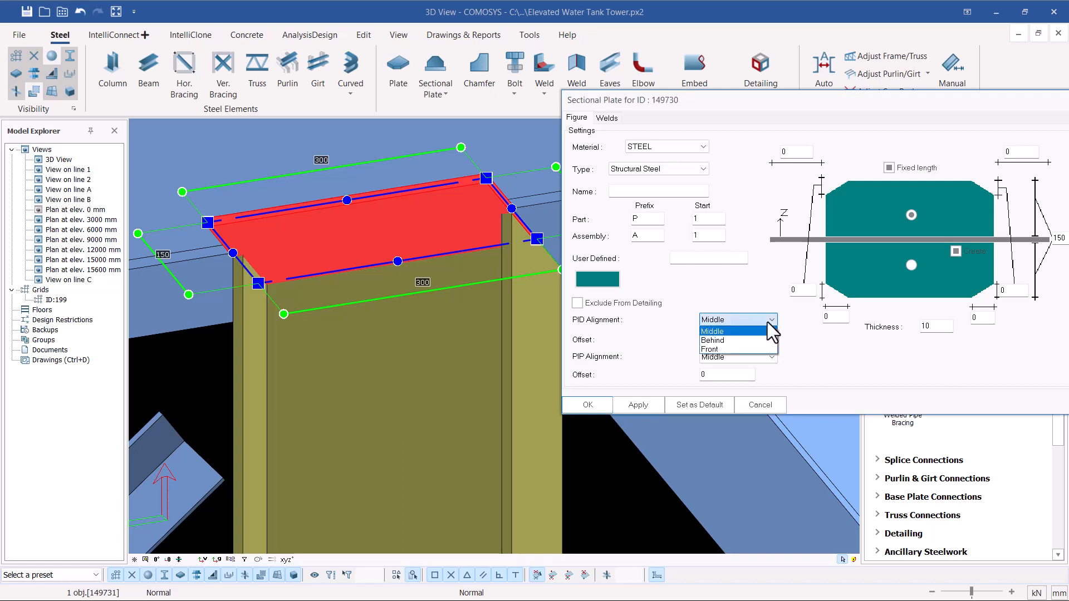
left_click(723, 349)
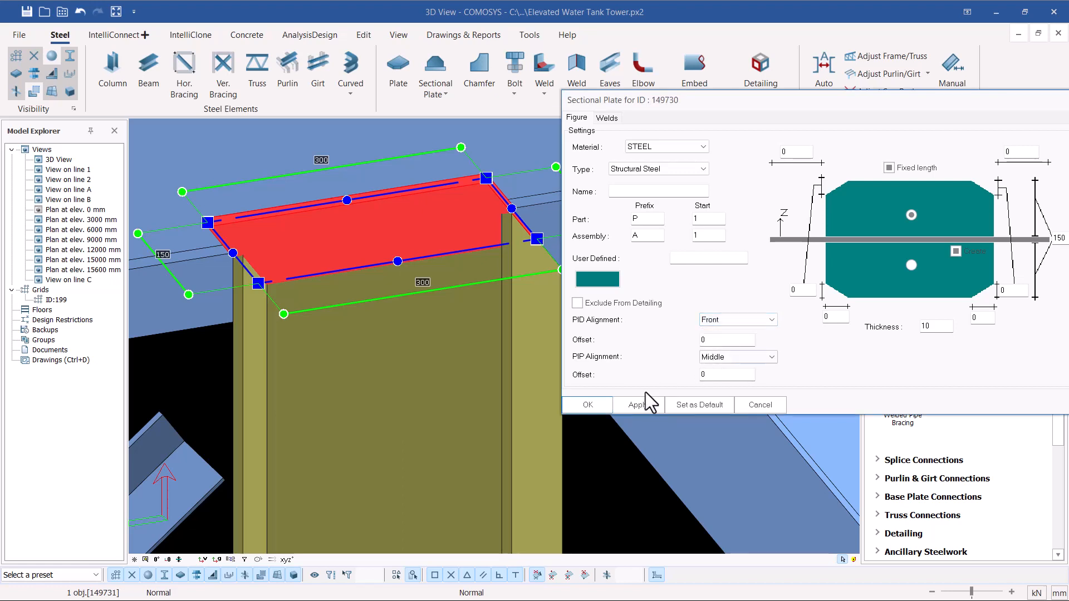
left_click(638, 405)
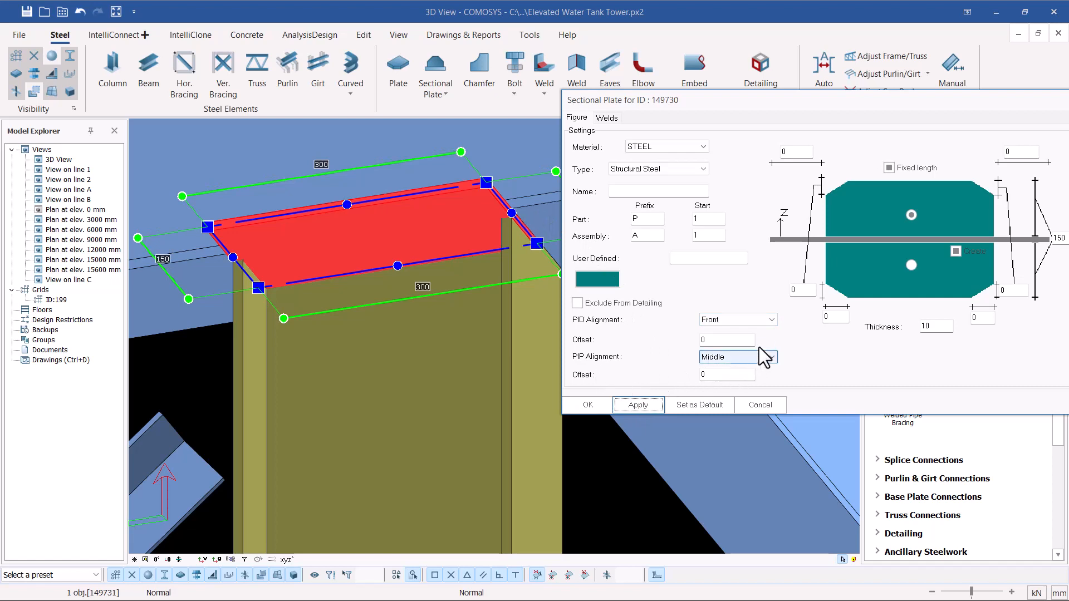
left_click_drag(944, 104, 825, 125)
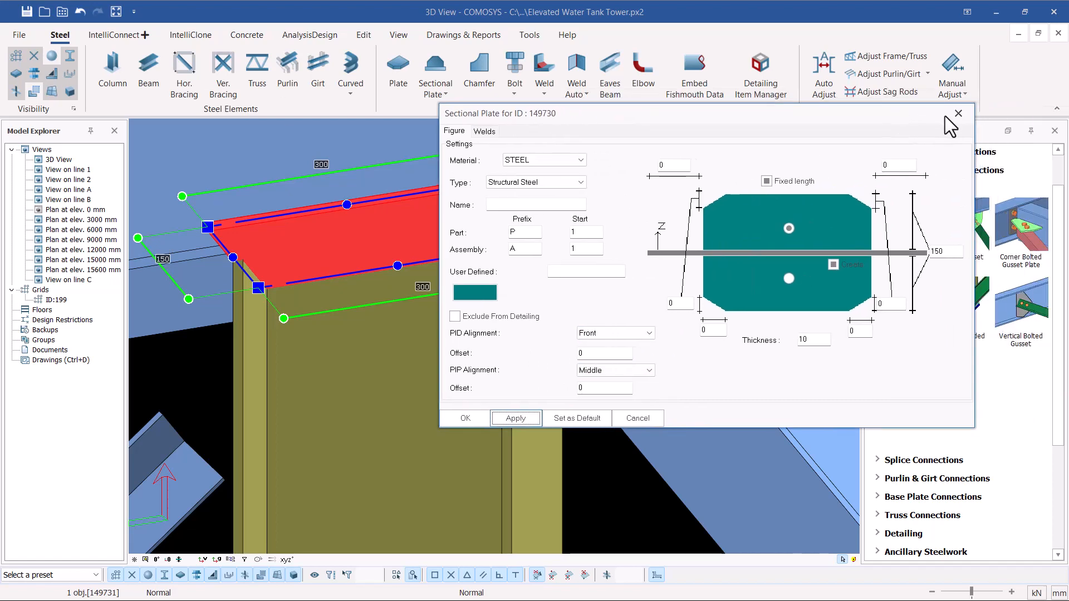
left_click(957, 110)
left_click(78, 12)
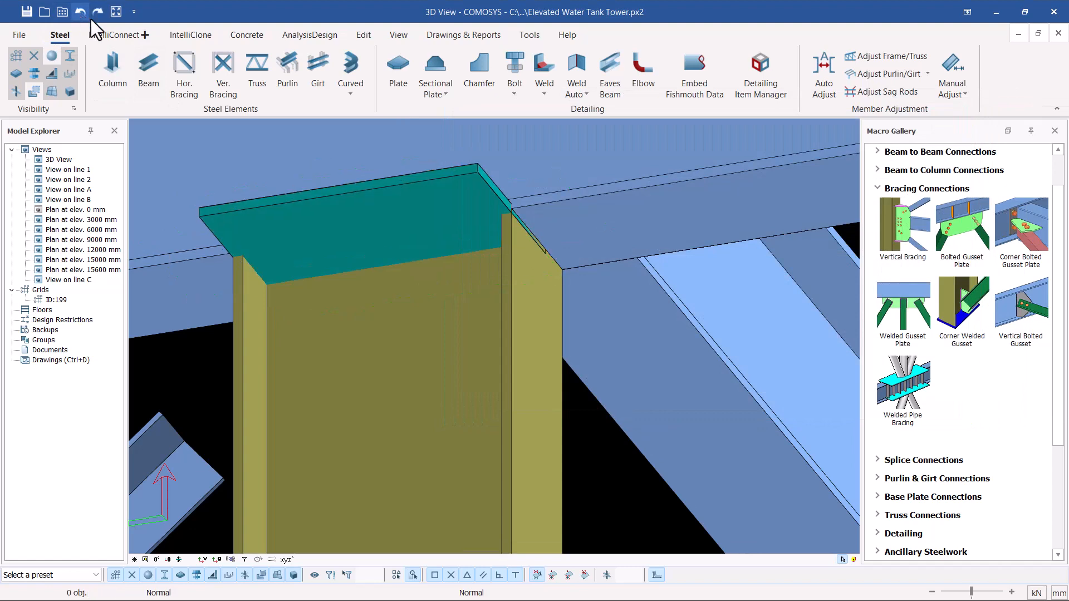
Step: Try Behind as the PID alignment of the sectional plate on the column top, and set it to Front
scroll(500, 193, "up", 5)
double_click(539, 220)
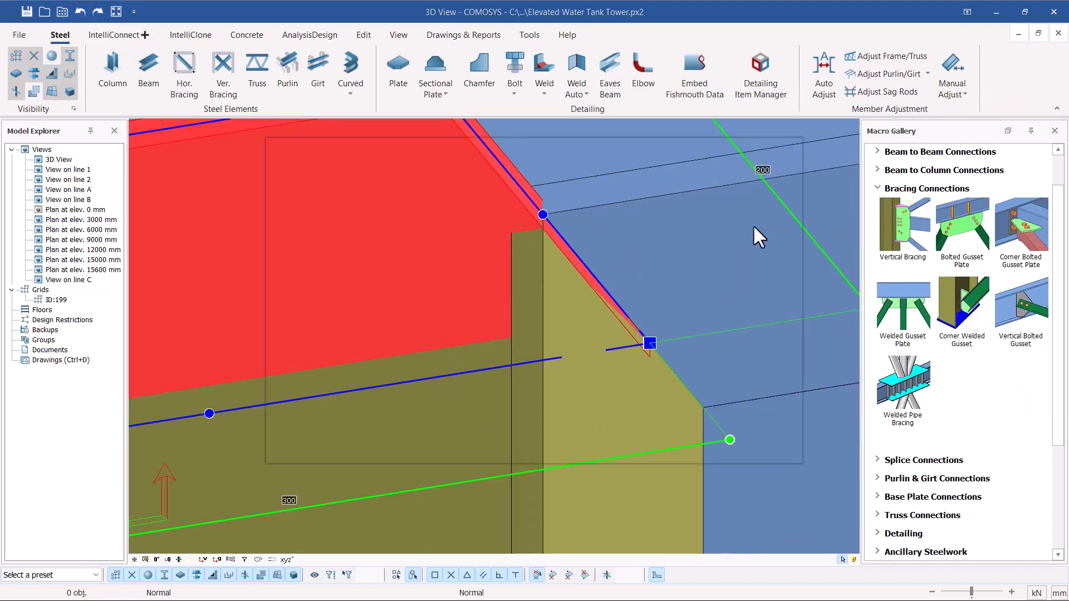
left_click_drag(507, 156, 836, 142)
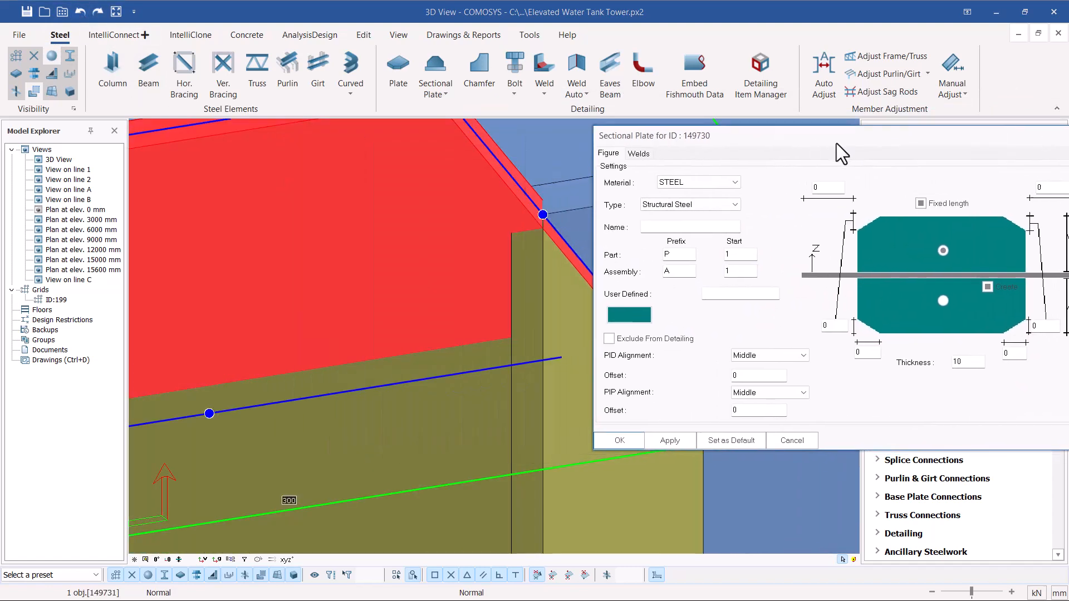
left_click(796, 358)
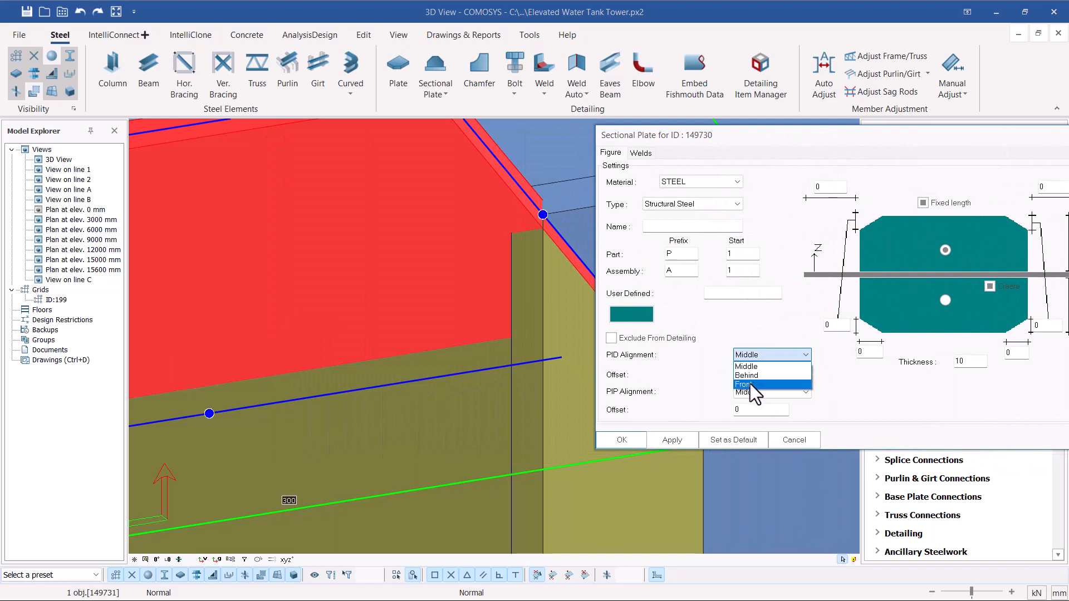
left_click(673, 440)
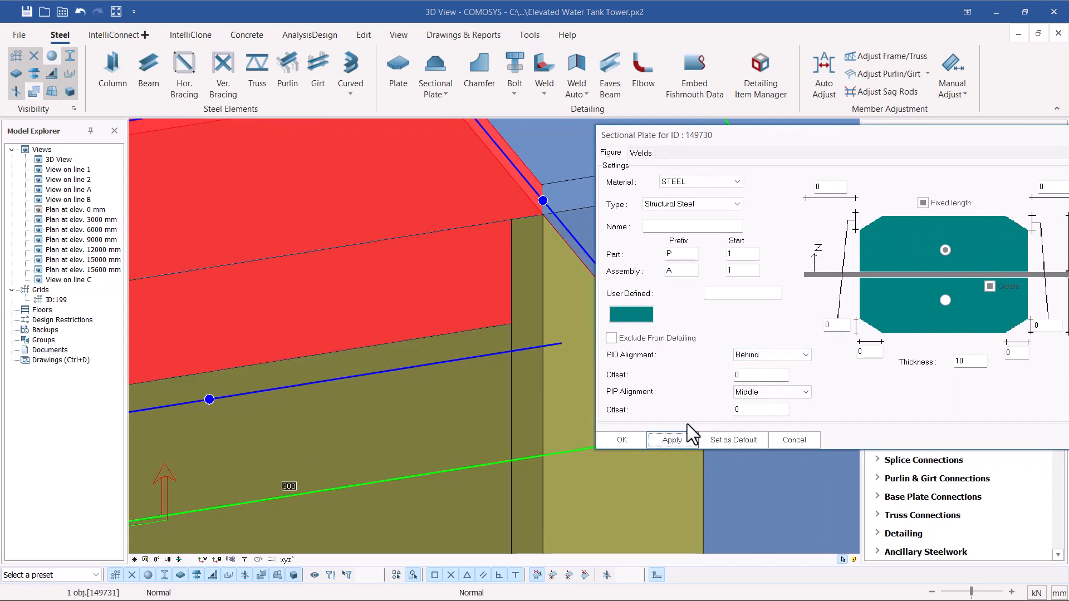
left_click(780, 357)
left_click(756, 383)
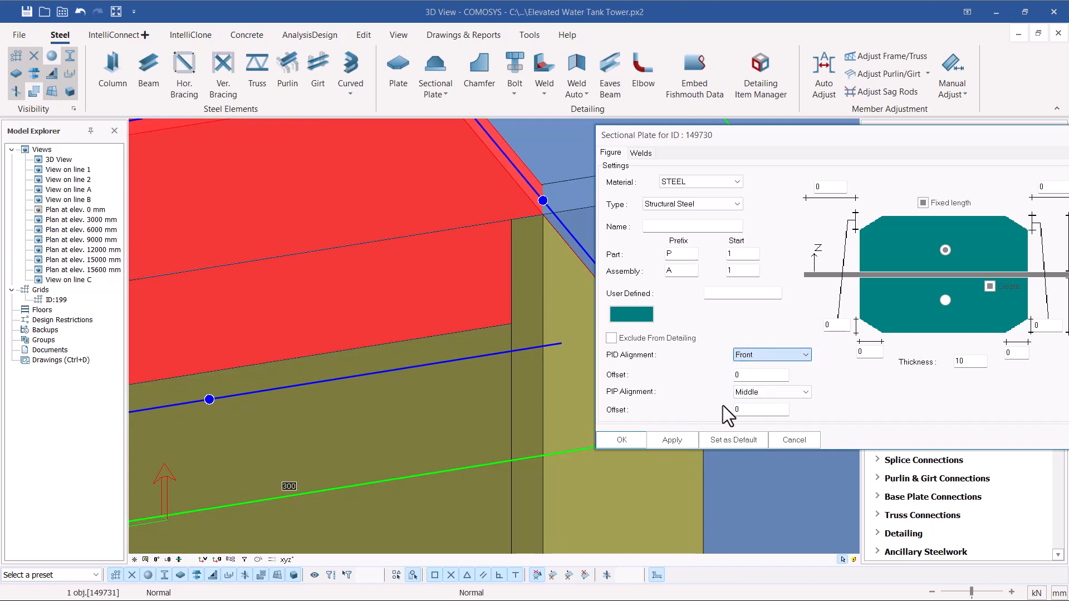
left_click(679, 441)
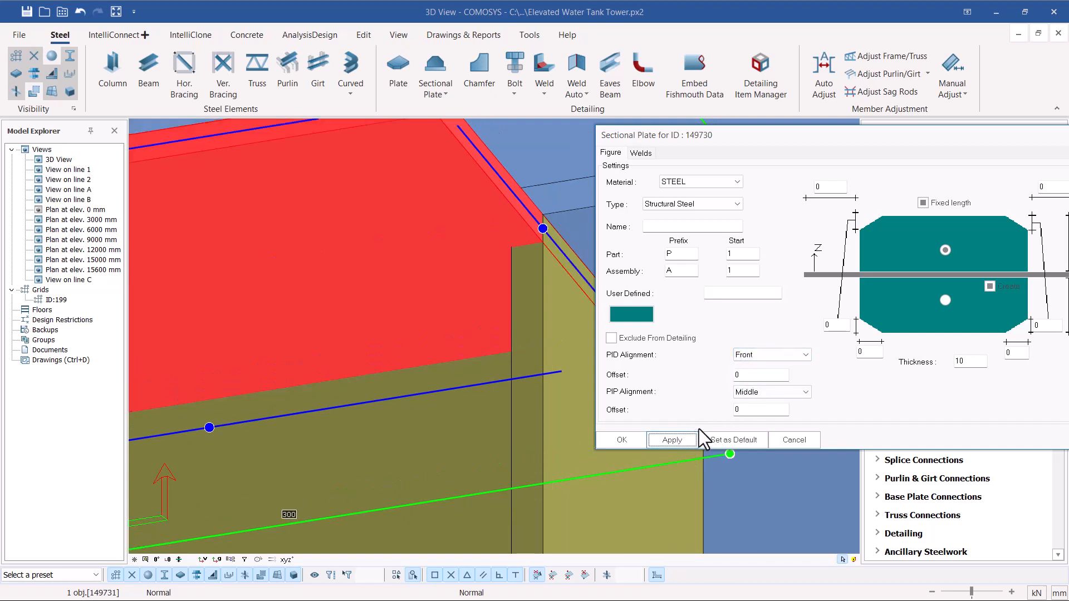
Step: Try Front as the PIP alignment of the sectional plate
left_click(805, 393)
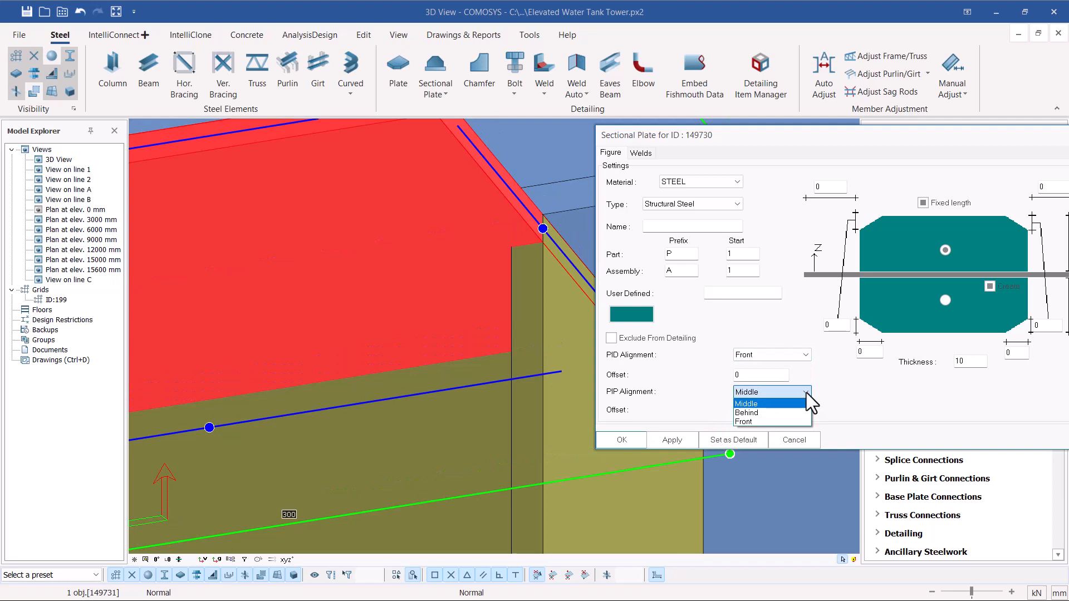
left_click(753, 422)
left_click(676, 443)
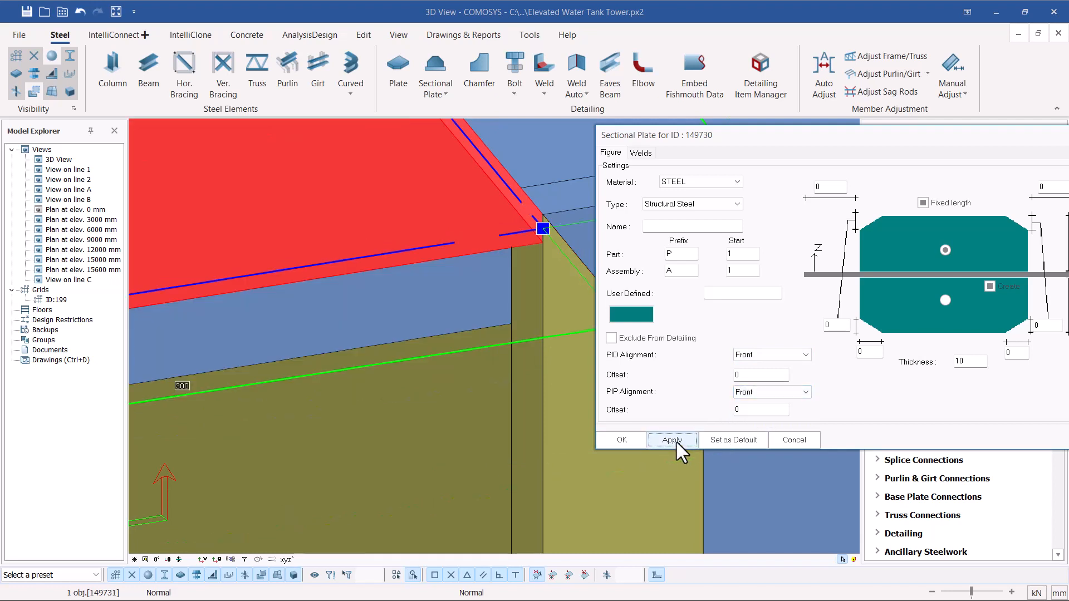
Step: Set the PIP alignment of the sectional plate to Behind, confirm its properties and deselect the plate
left_click(804, 394)
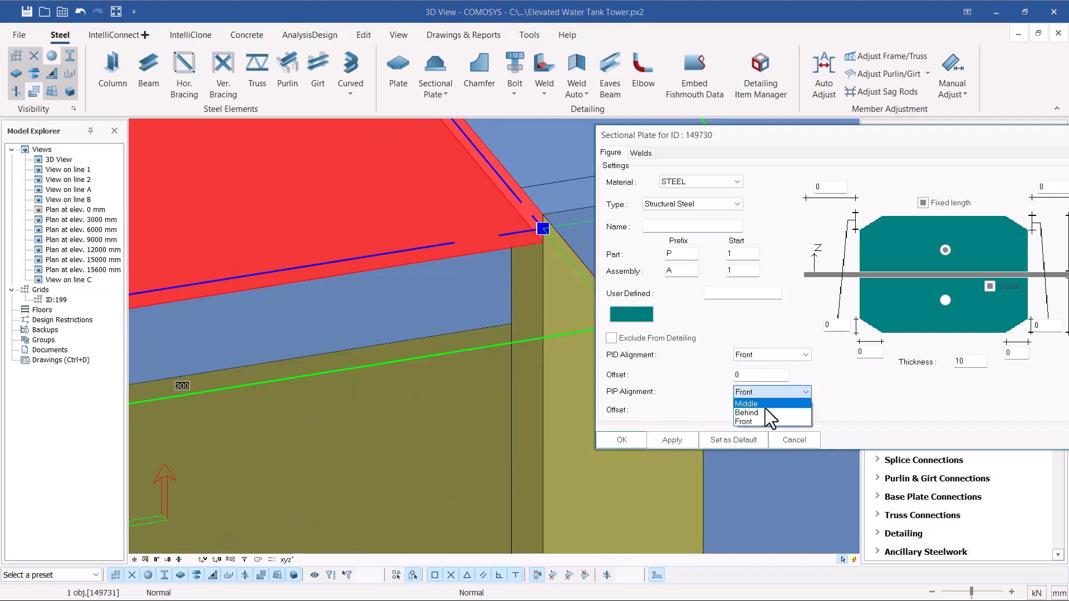
left_click(747, 413)
left_click(679, 440)
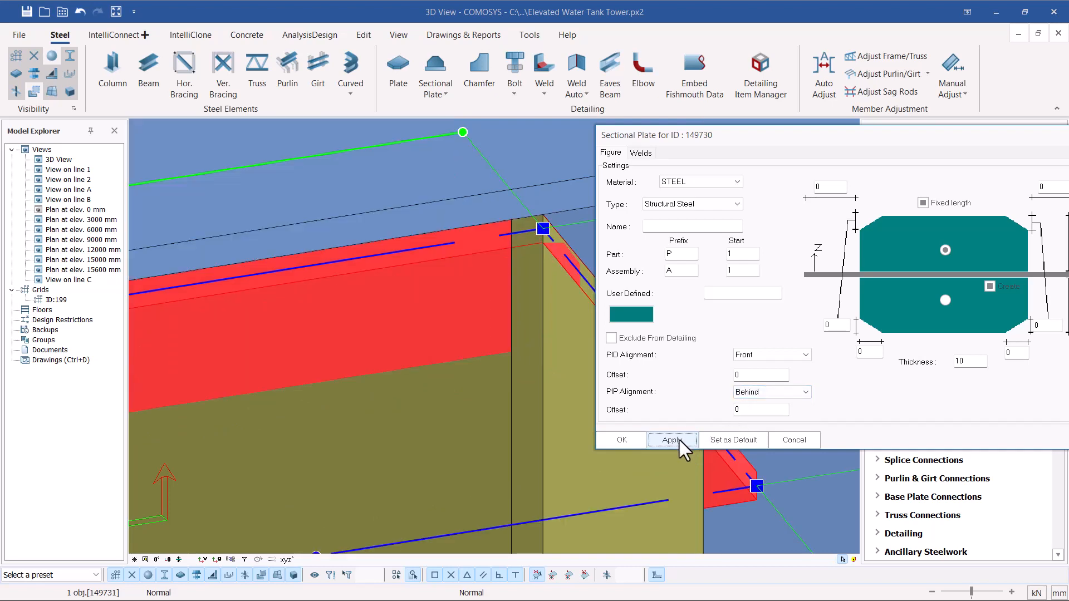
left_click(621, 441)
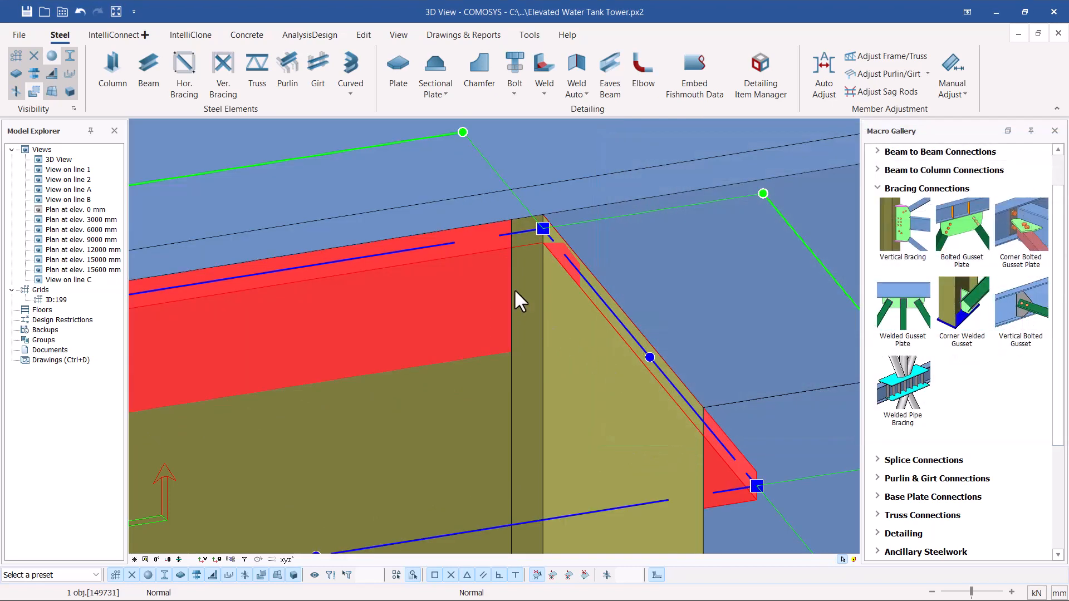
scroll(513, 288, "down", 5)
key("Escape")
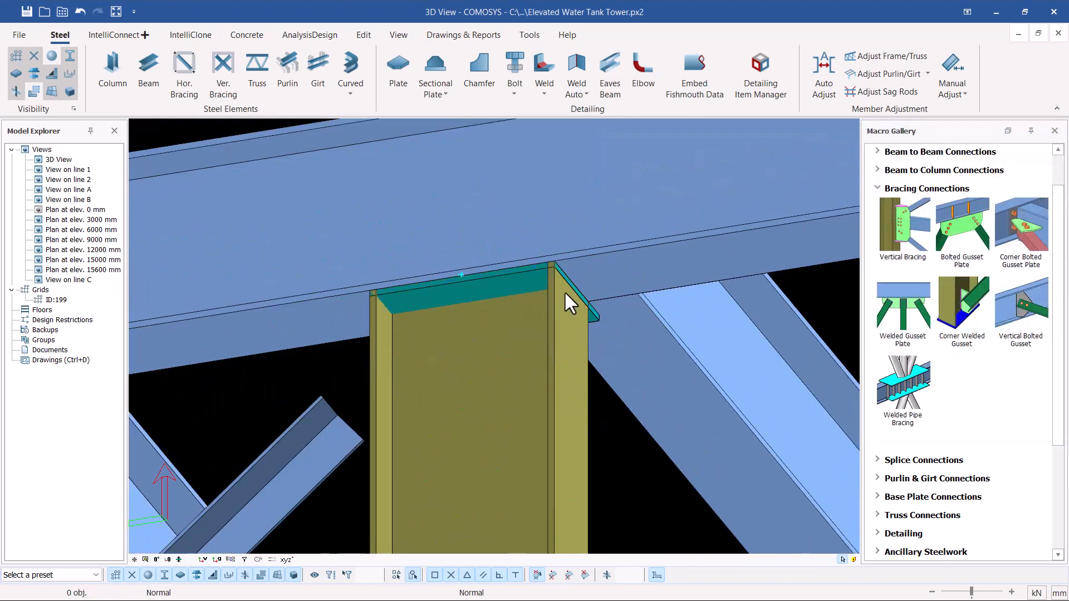
Step: Set the width of the sectional plate to 150 mm to match the column flange and confirm its properties
scroll(566, 294, "up", 2)
left_click(617, 324)
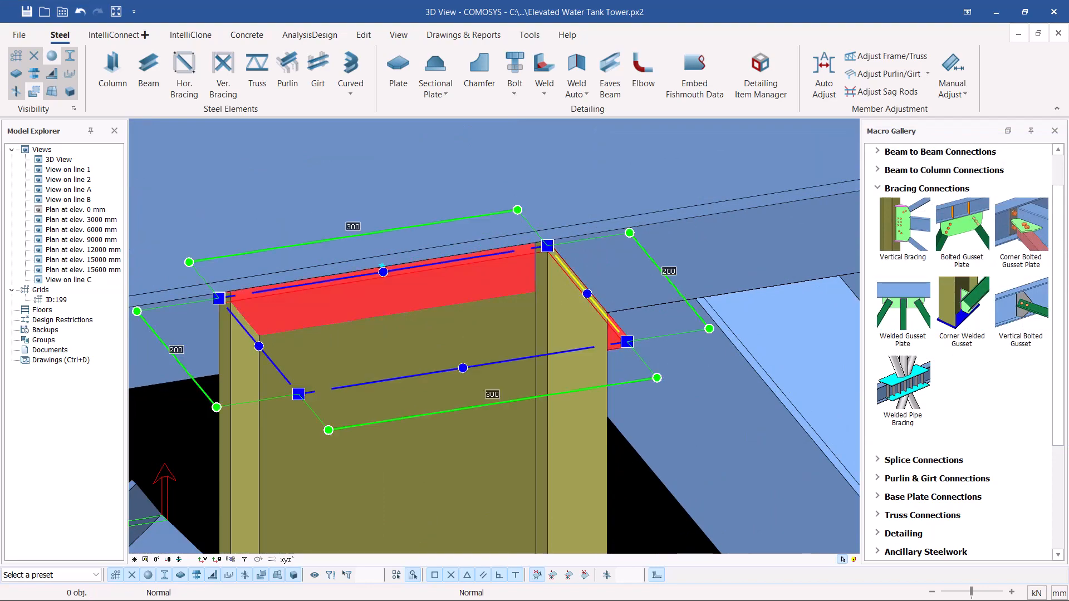
middle_click_drag(618, 322, 596, 312)
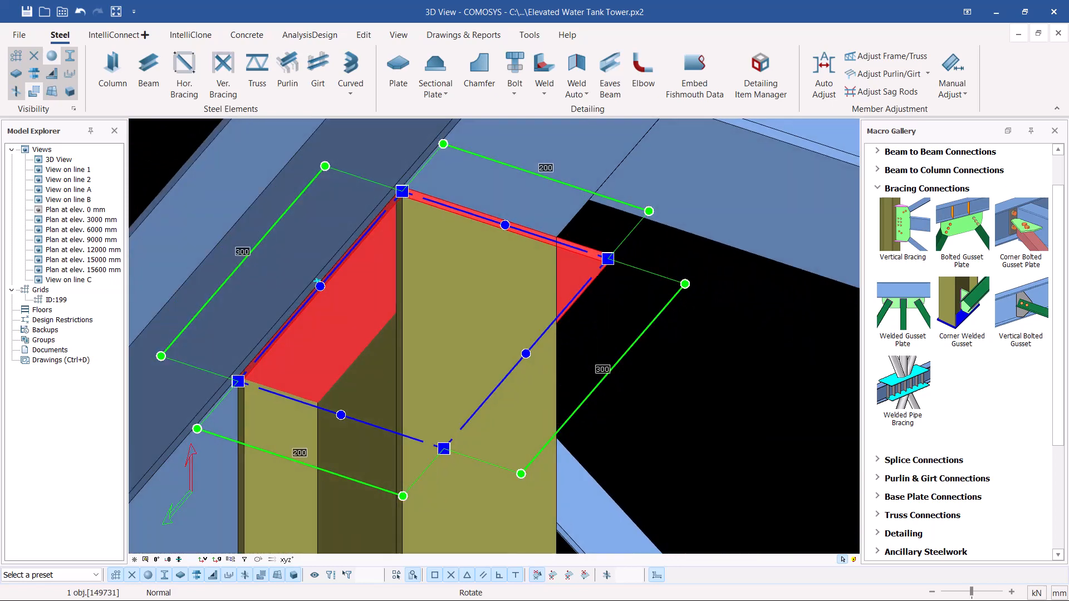
double_click(577, 267)
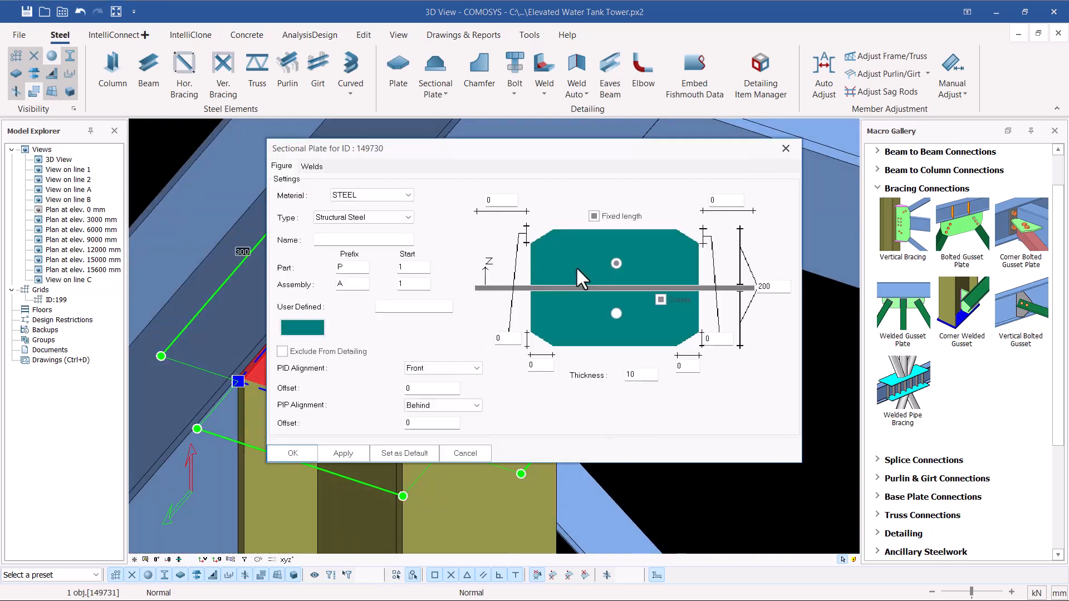
left_click_drag(530, 153, 648, 178)
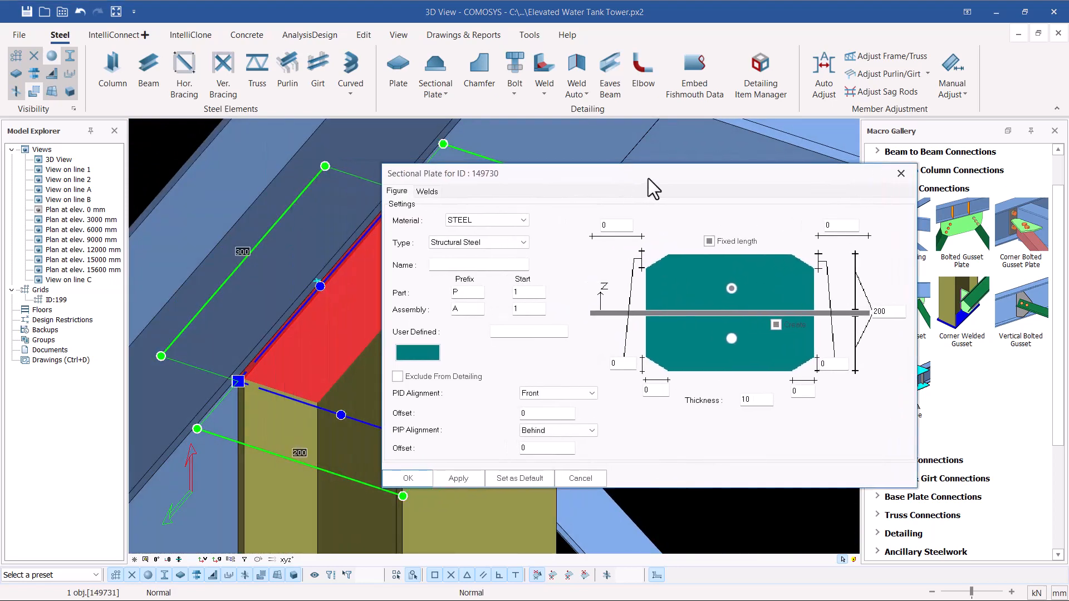
left_click_drag(900, 312, 868, 315)
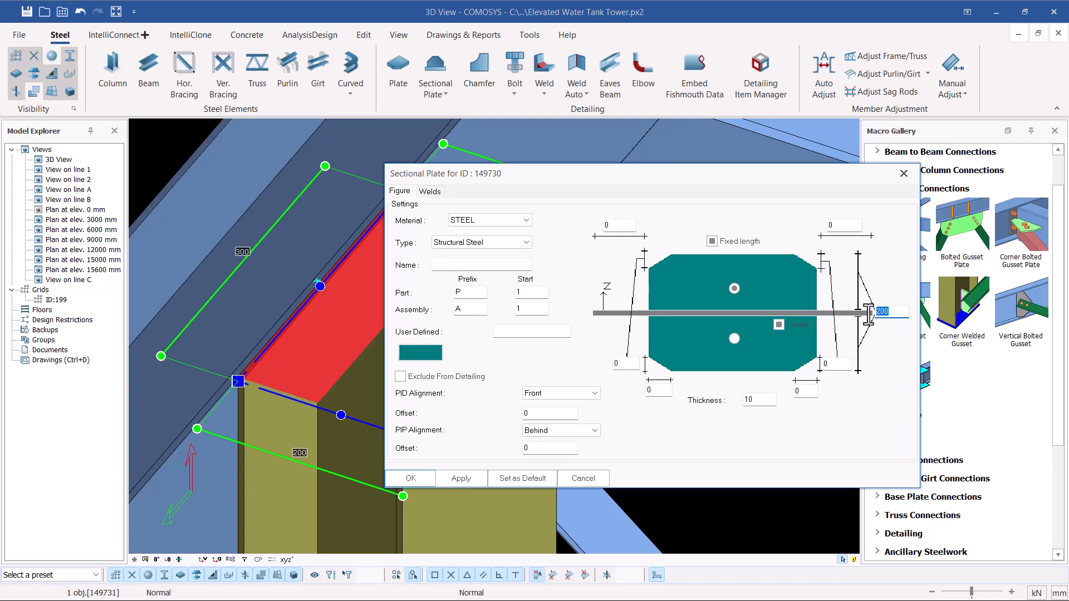
type("150")
left_click_drag(658, 177, 281, 118)
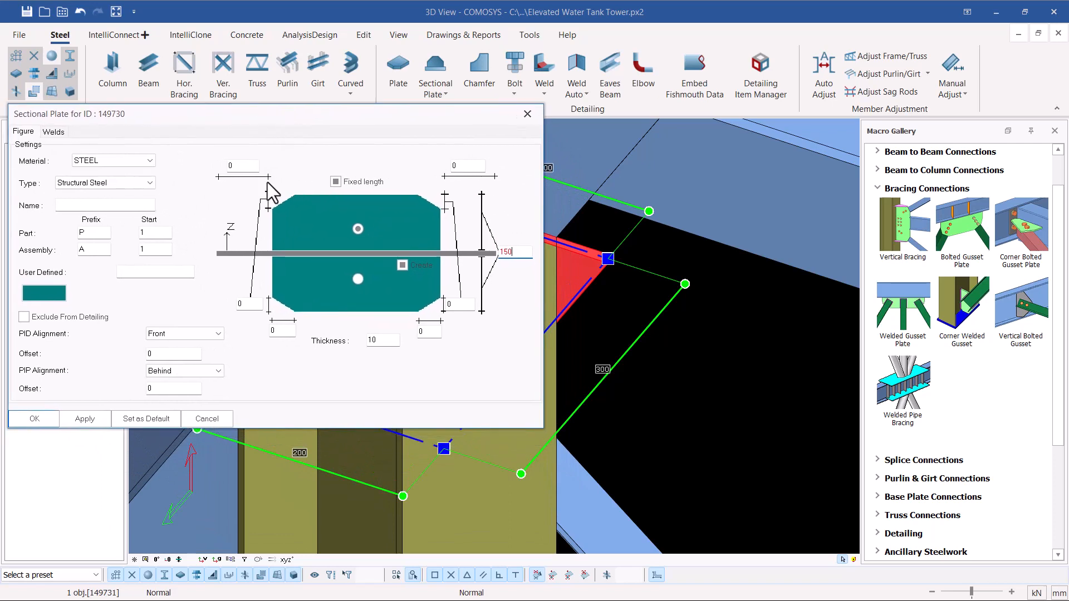
left_click(78, 418)
left_click(41, 420)
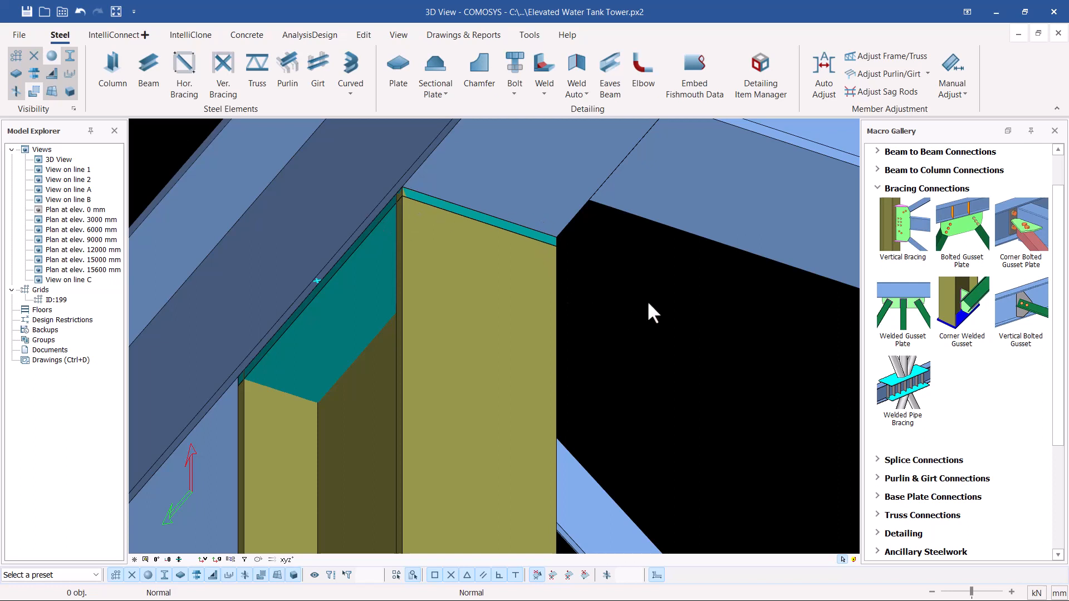
Step: Extend the sectional plate beyond both column flanges by applying an end offset of -100 mm at each end
scroll(390, 187, "up", 2)
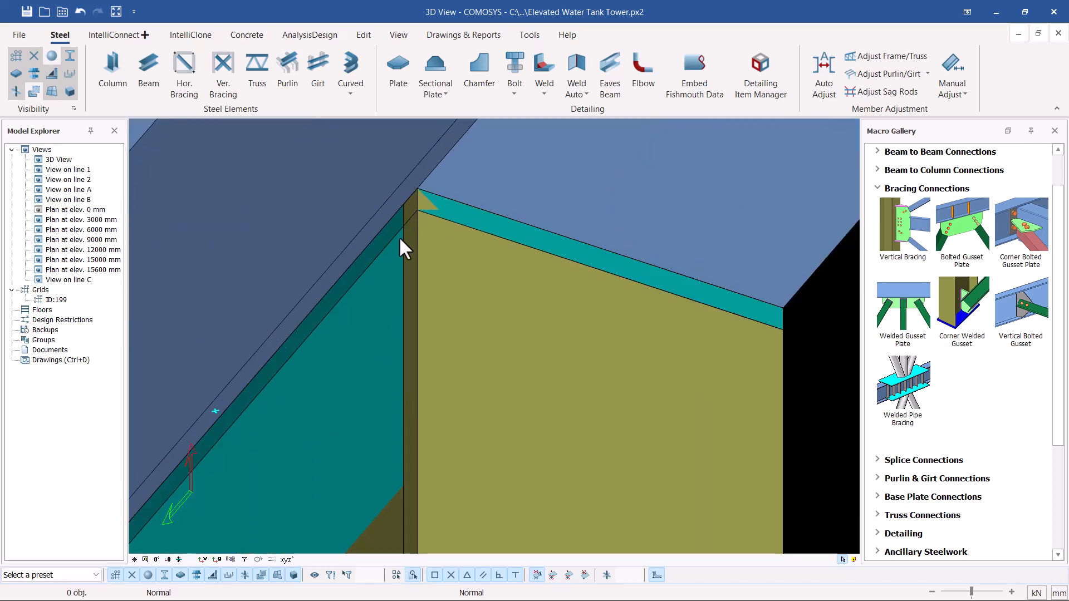
left_click(366, 302)
scroll(585, 253, "down", 3)
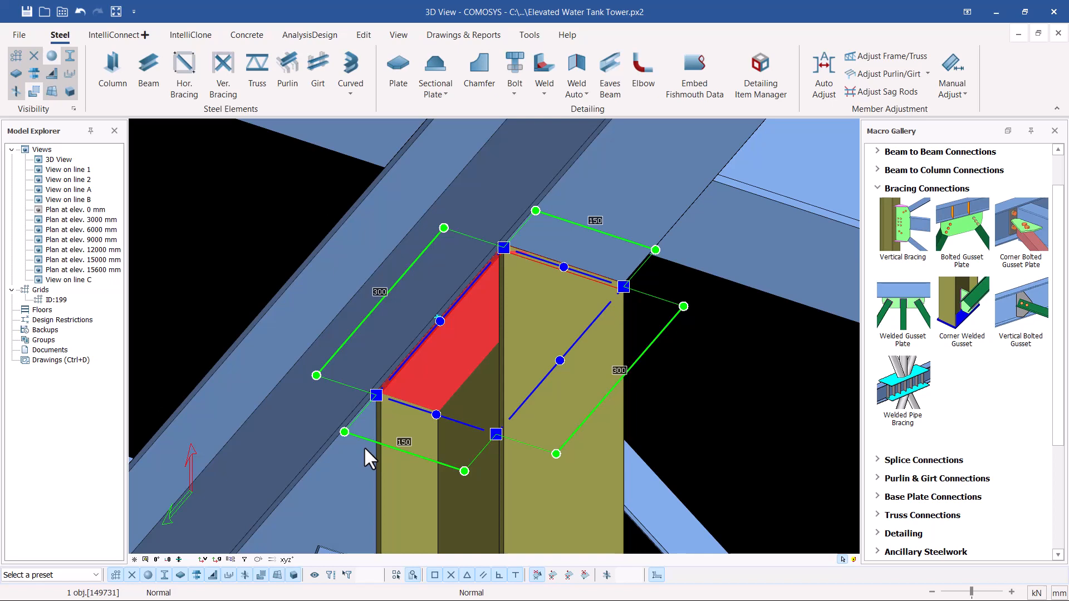
double_click(471, 330)
left_click_drag(572, 157, 254, 135)
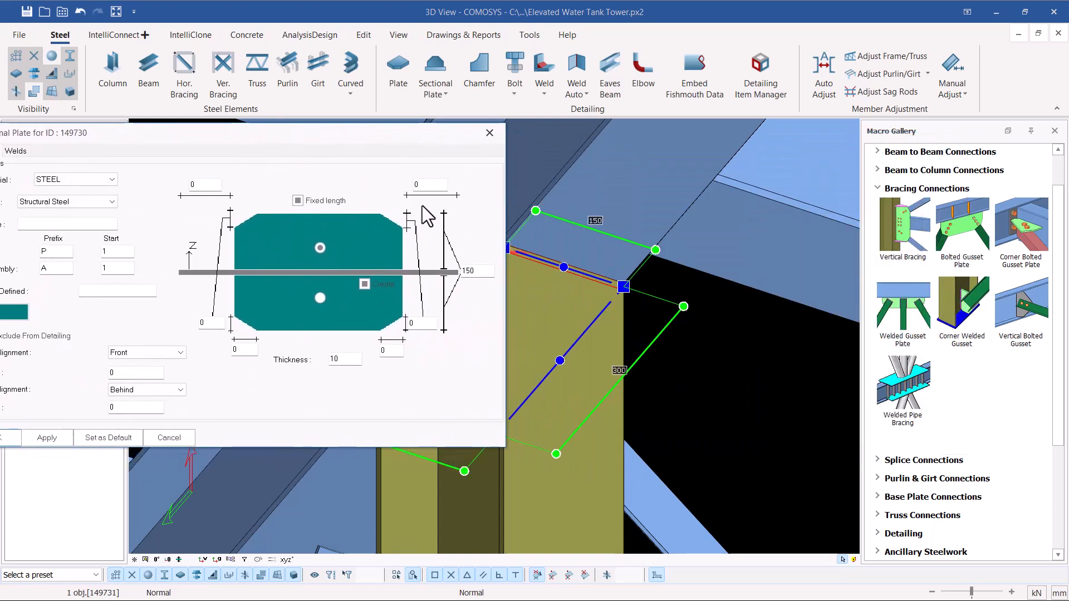
double_click(427, 185)
left_click_drag(204, 185, 159, 186)
type("-100")
left_click_drag(229, 145, 205, 159)
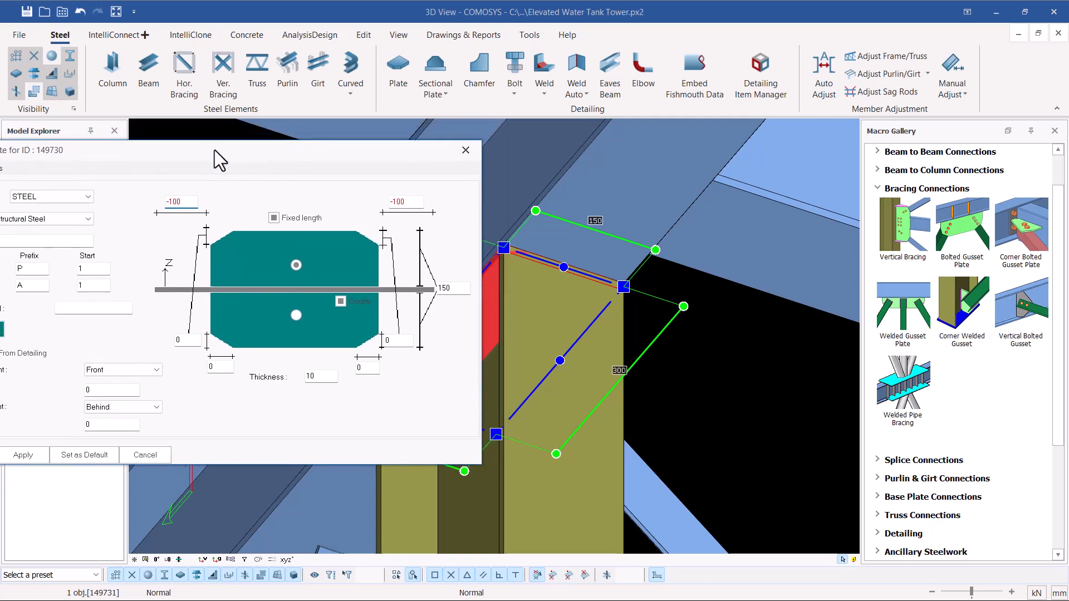
left_click(23, 451)
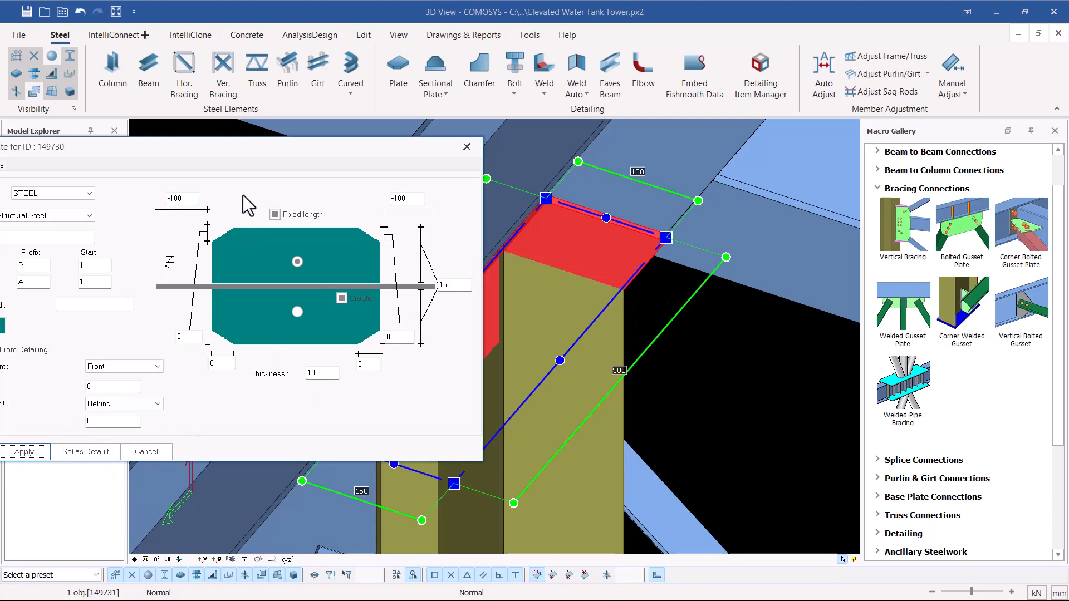
Step: Confirm the sectional plate's properties and deselect the plate
left_click_drag(222, 145, 295, 135)
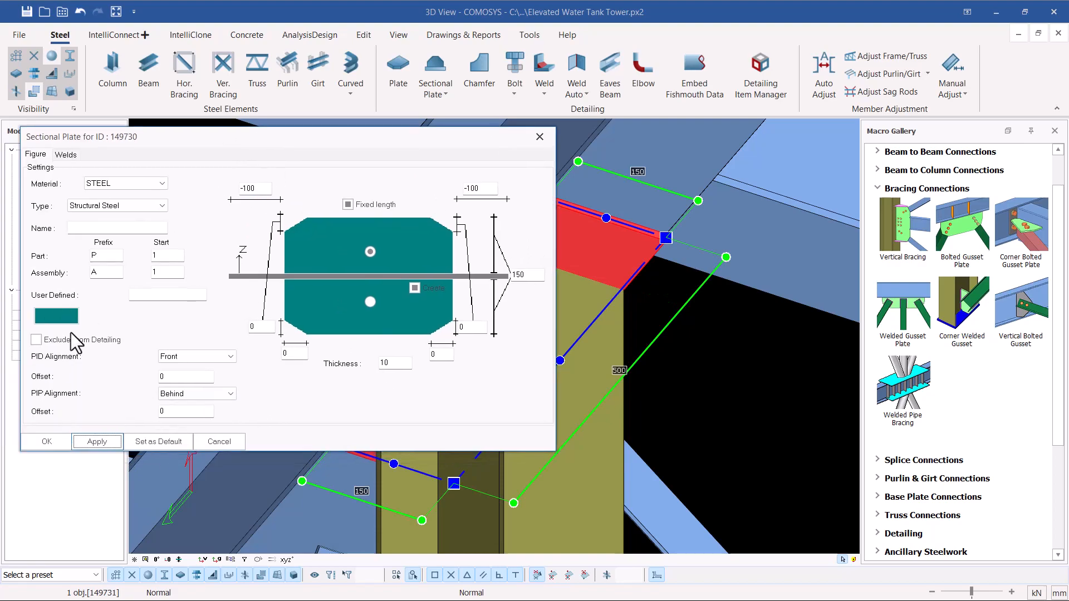
left_click(41, 445)
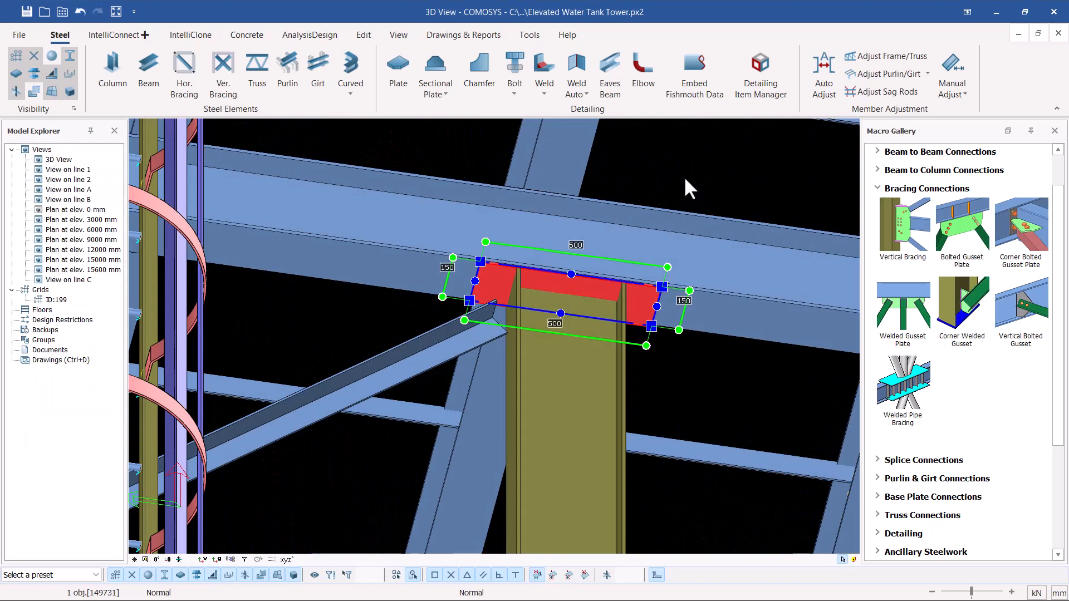
left_click(685, 178)
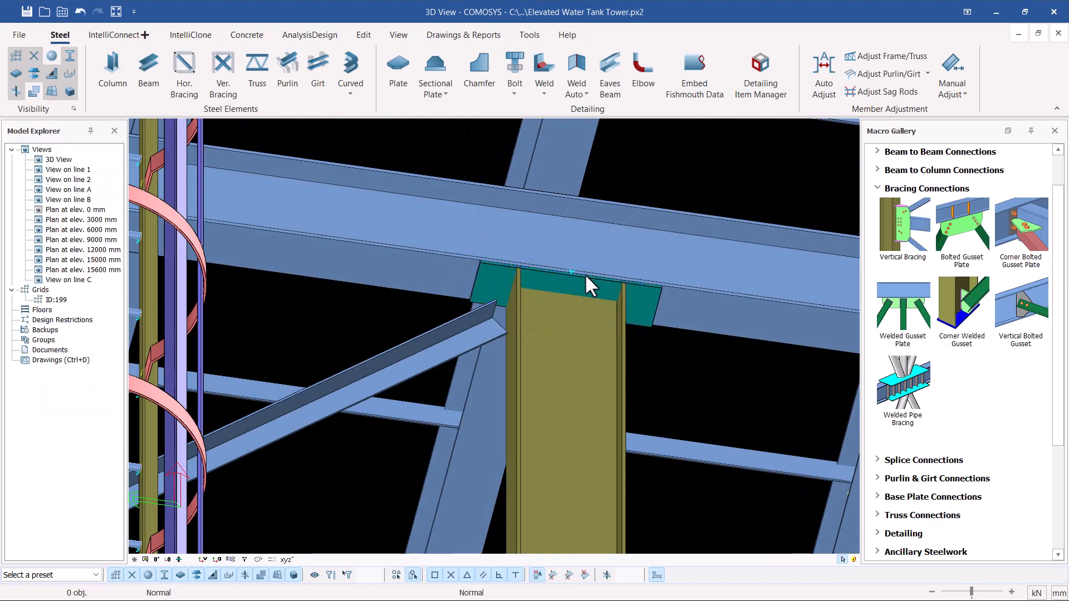
Step: Examine the junction of the sectional plate and the column flange, highlighting the plate and the column in turn
scroll(577, 281, "up", 2)
scroll(474, 273, "up", 2)
scroll(472, 270, "up", 3)
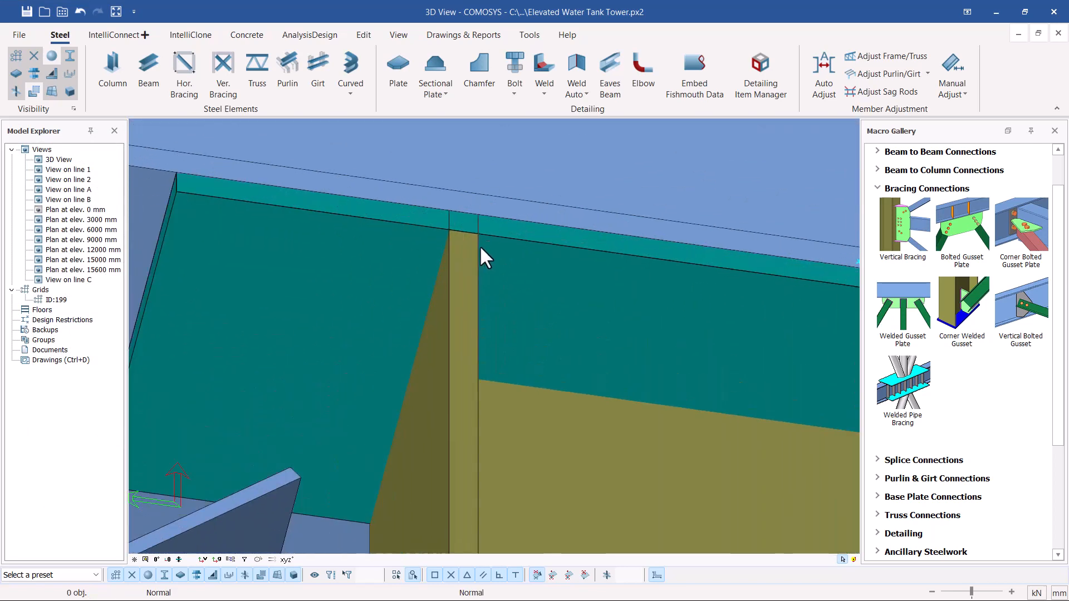
left_click(409, 256)
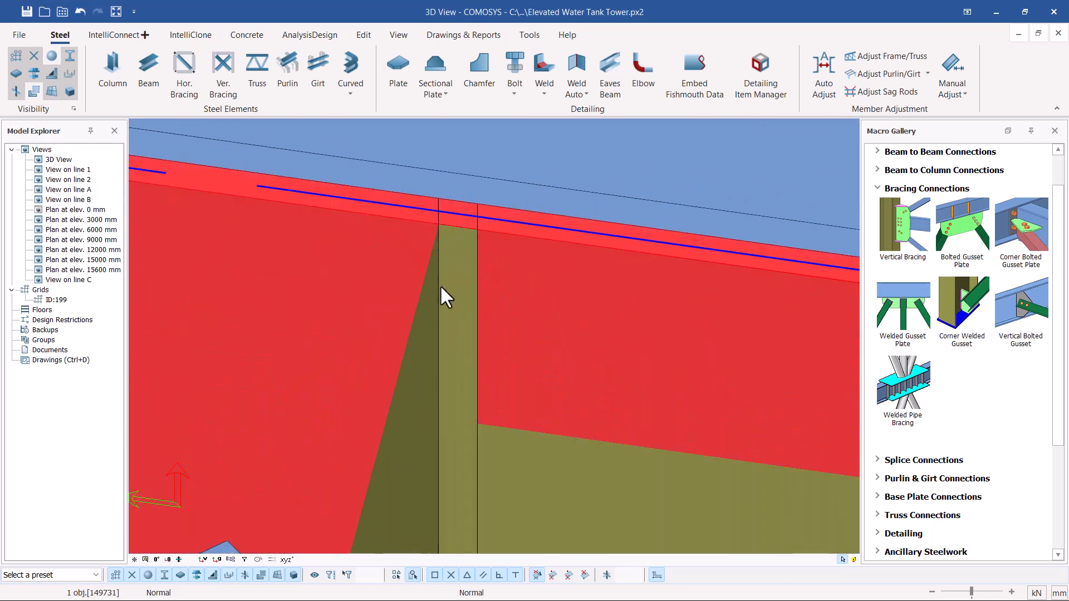
left_click(473, 265)
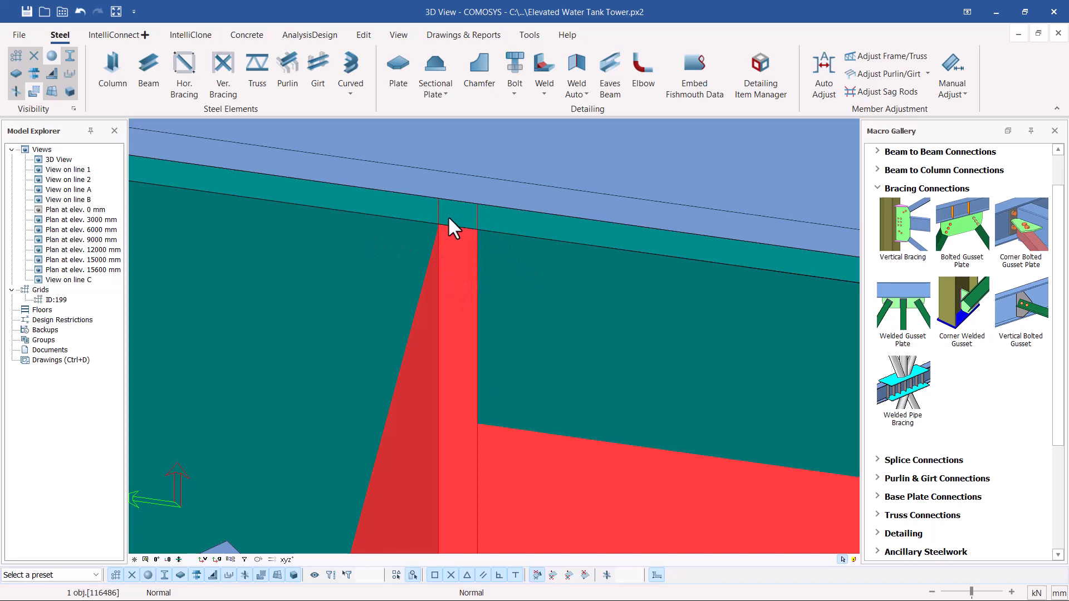
scroll(436, 242, "down", 5)
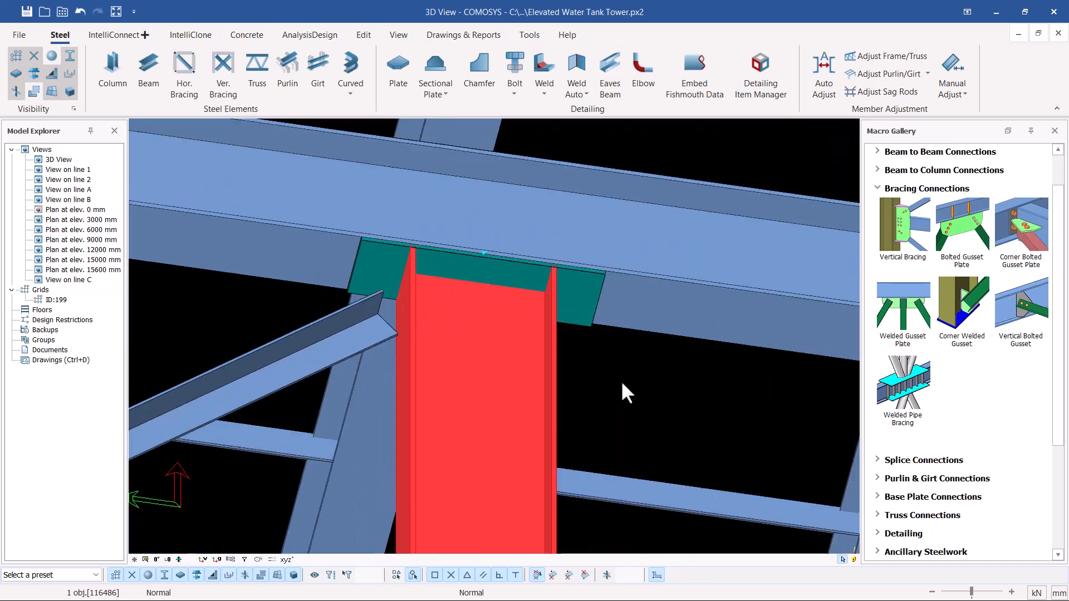
left_click(620, 384)
scroll(412, 241, "up", 3)
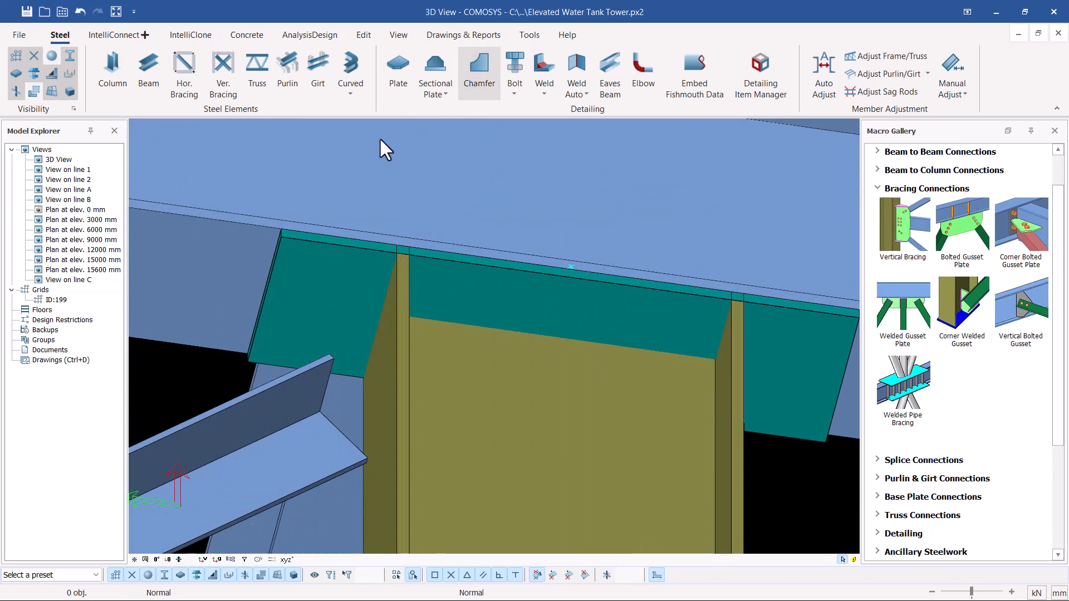
Step: Trim the column top with a Part Cut using the sectional plate as cutting part, keep the plate, and check the flange junction
left_click(363, 35)
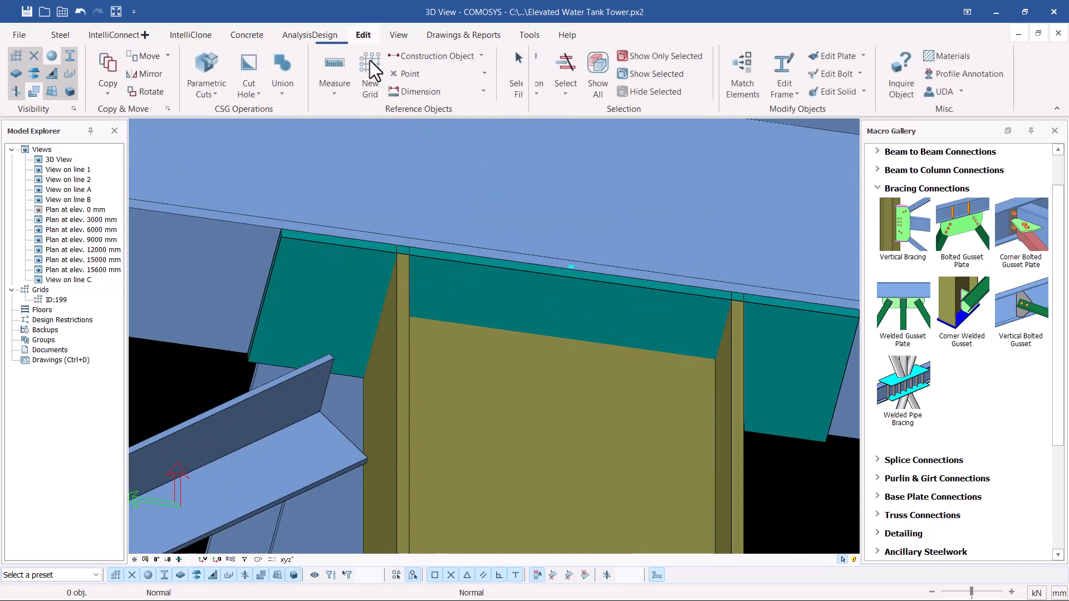
left_click(201, 94)
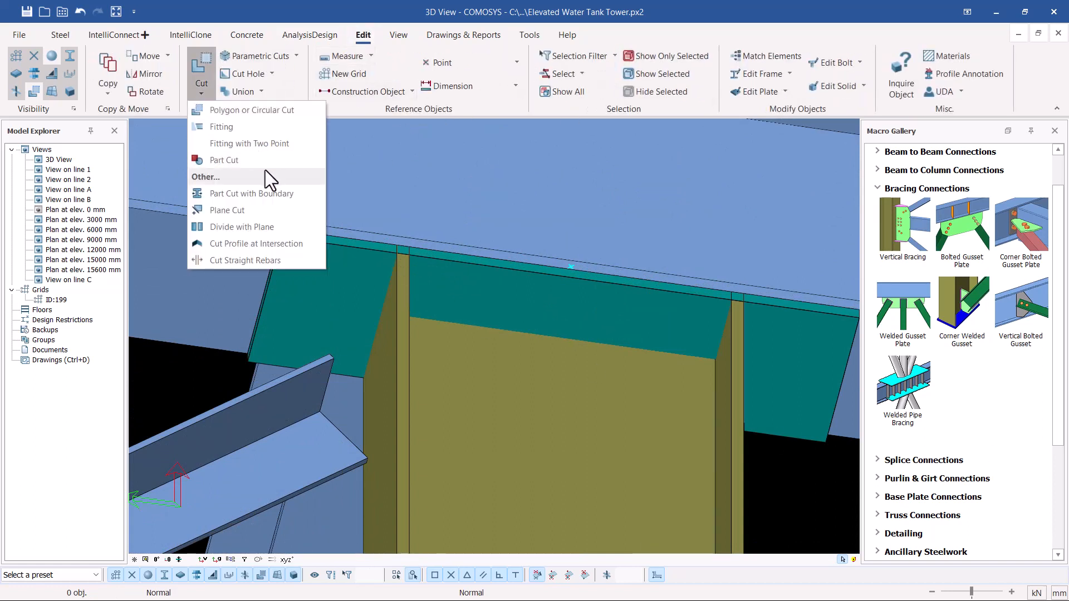
left_click(234, 161)
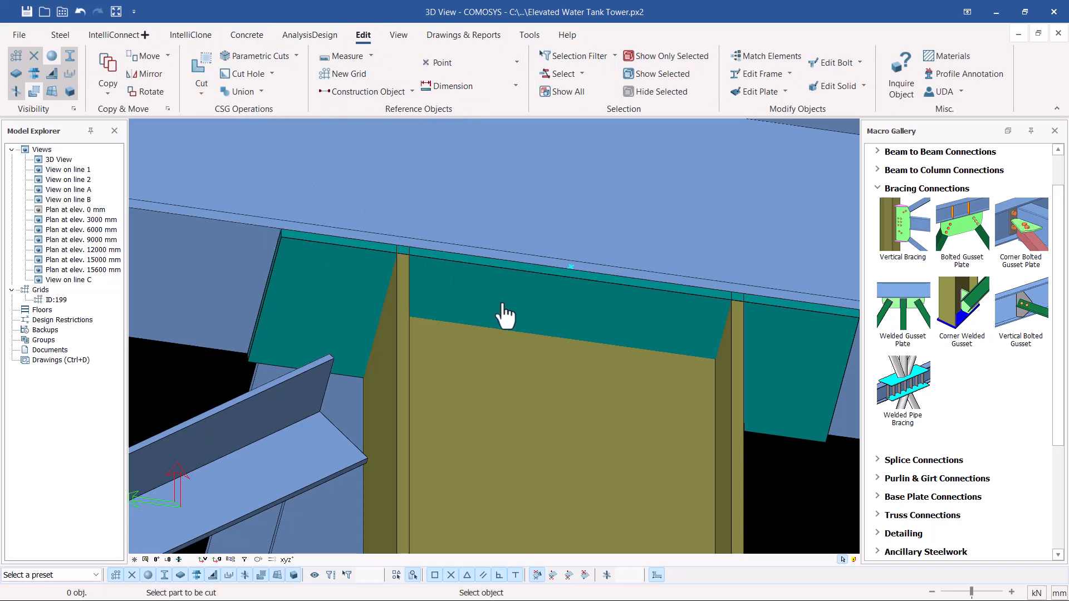
left_click(508, 409)
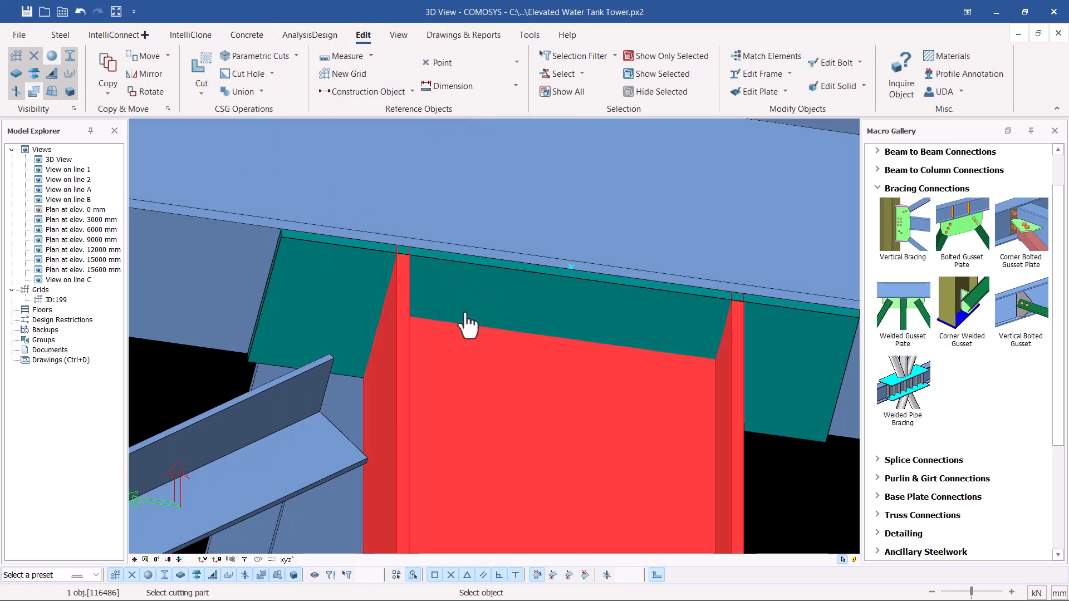
left_click(341, 275)
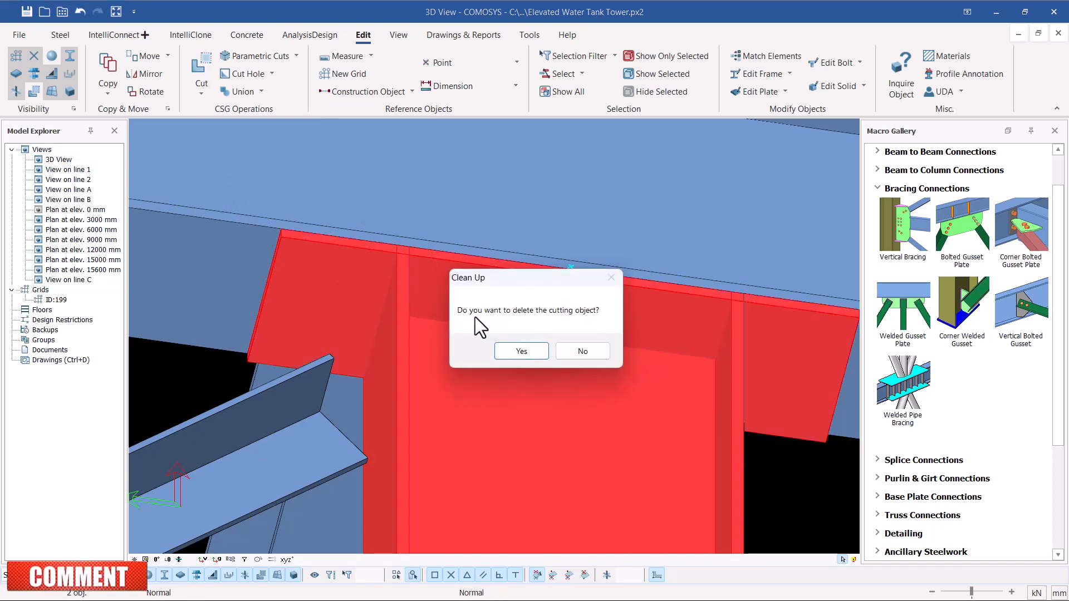
left_click(585, 351)
key("Escape")
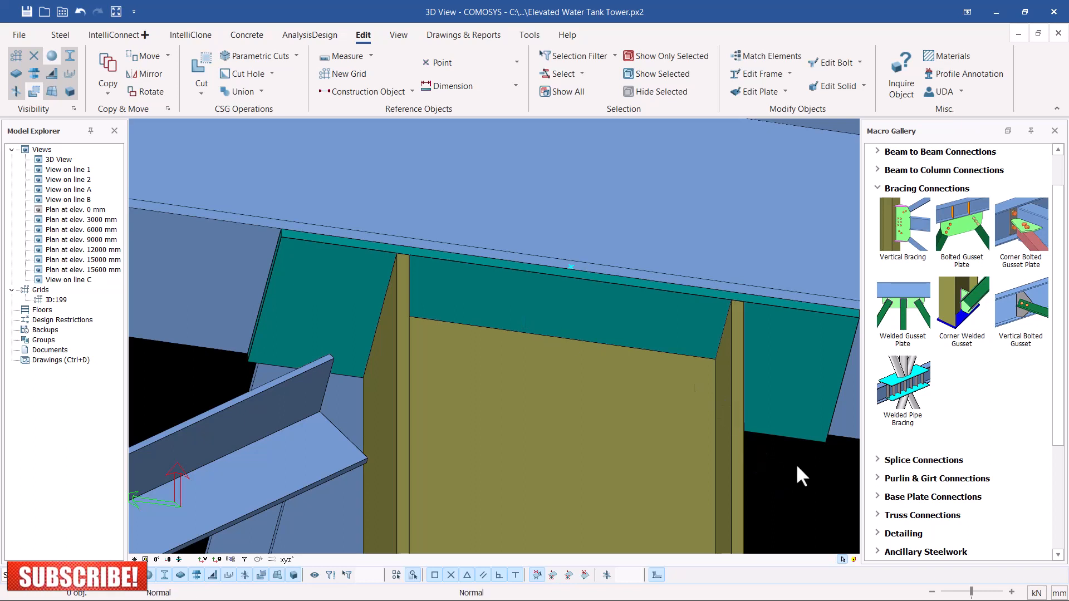
scroll(403, 257, "up", 3)
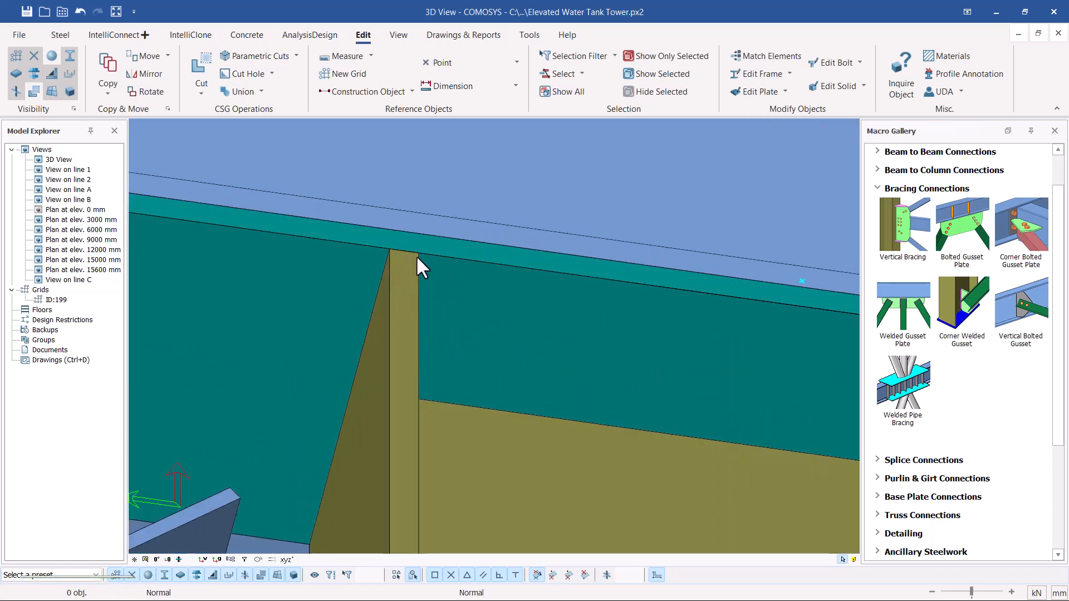
scroll(420, 245, "down", 3)
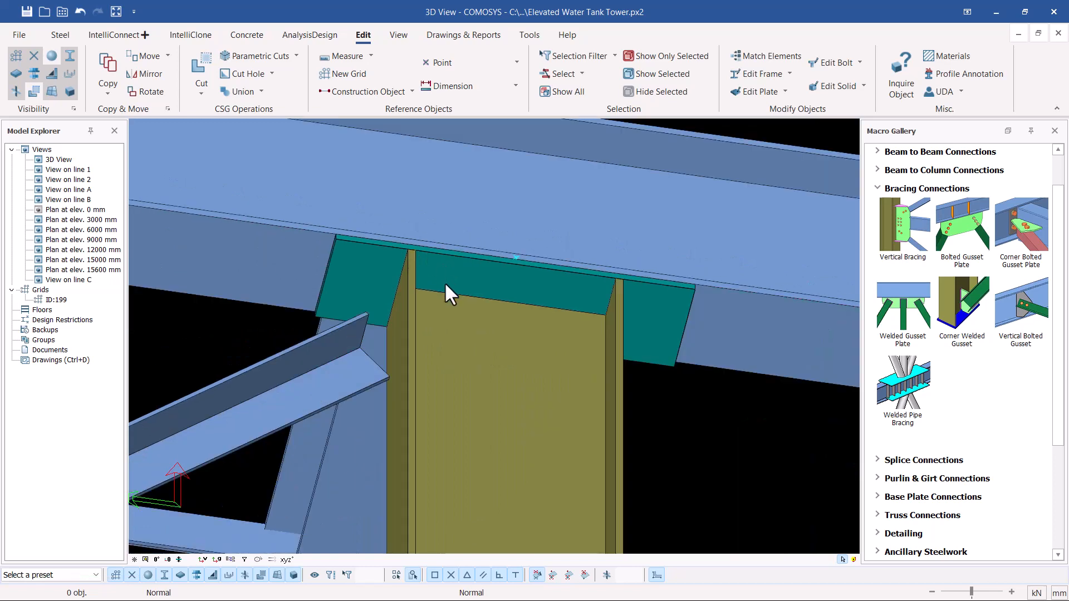
scroll(324, 275, "up", 4)
scroll(488, 293, "down", 2)
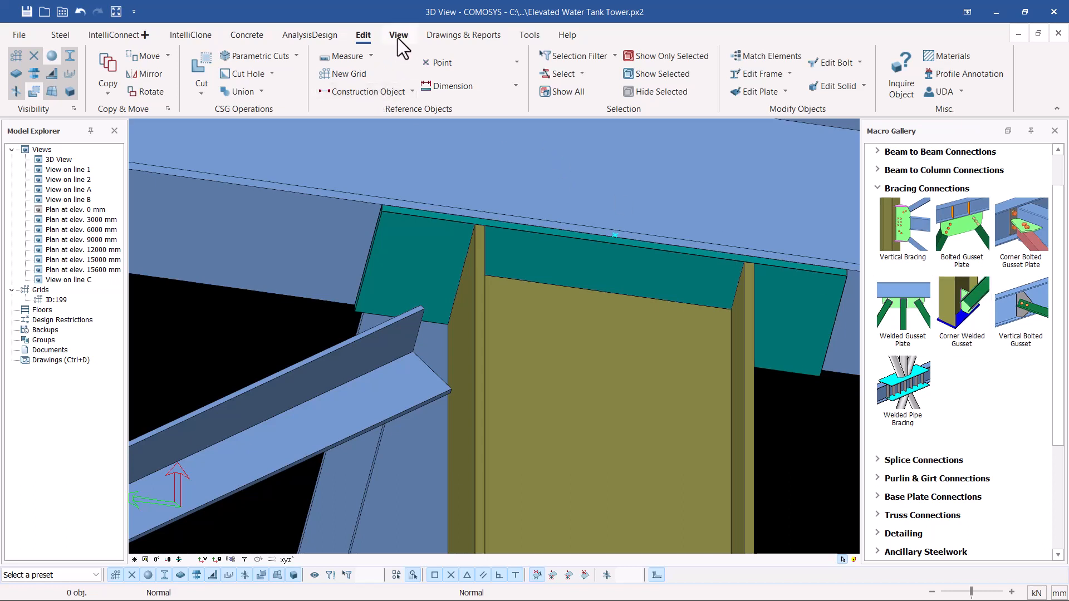
Step: Create a dividing point between the midpoints of the sectional plate's two lower end edges, then end the command
left_click(493, 63)
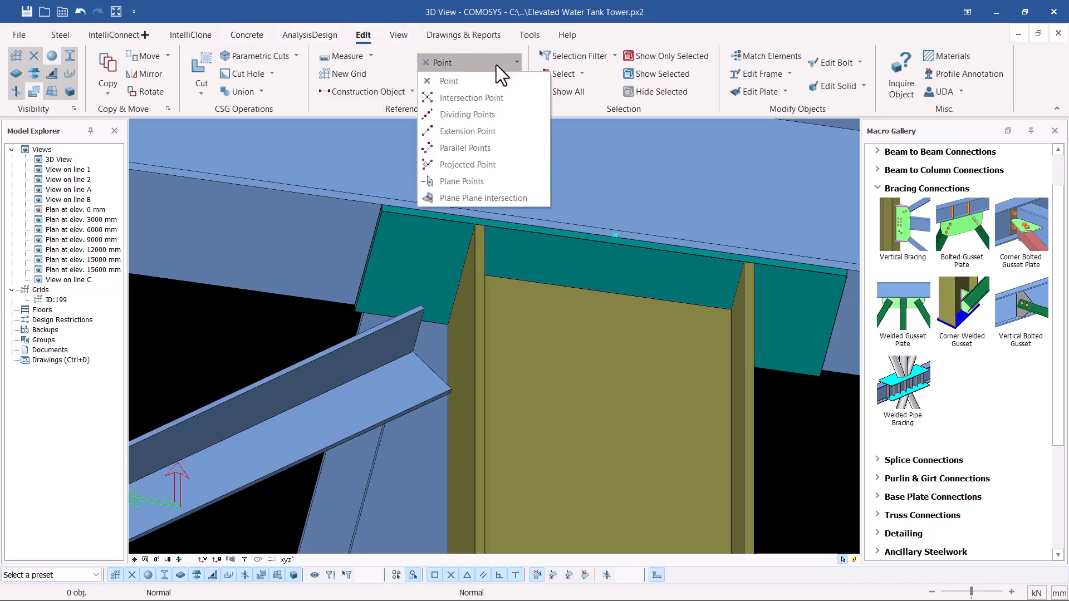
left_click(474, 114)
scroll(382, 270, "up", 3)
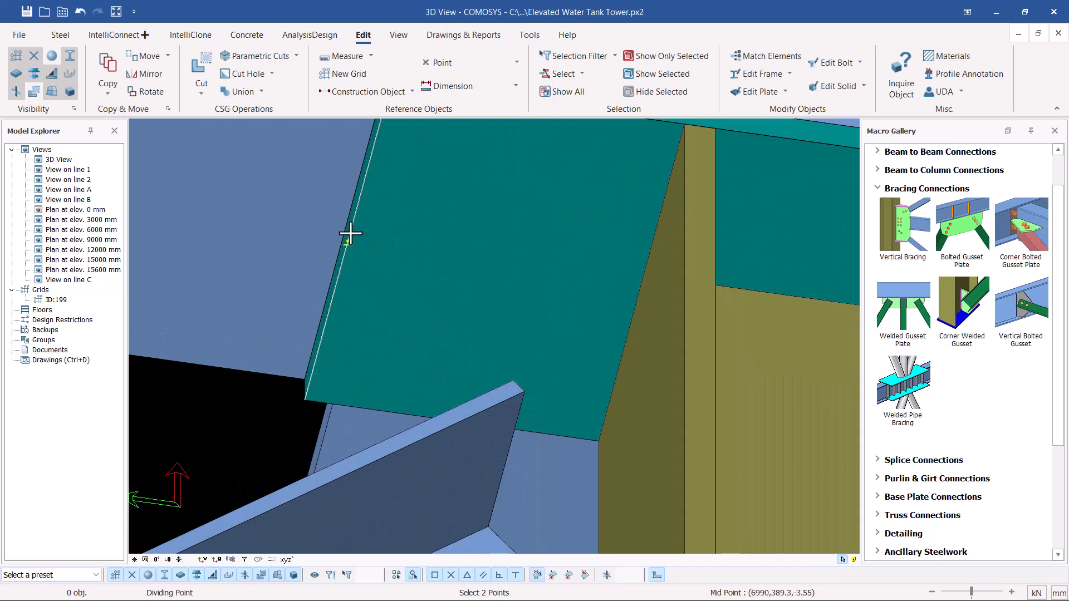
scroll(320, 155, "down", 4)
scroll(606, 215, "up", 4)
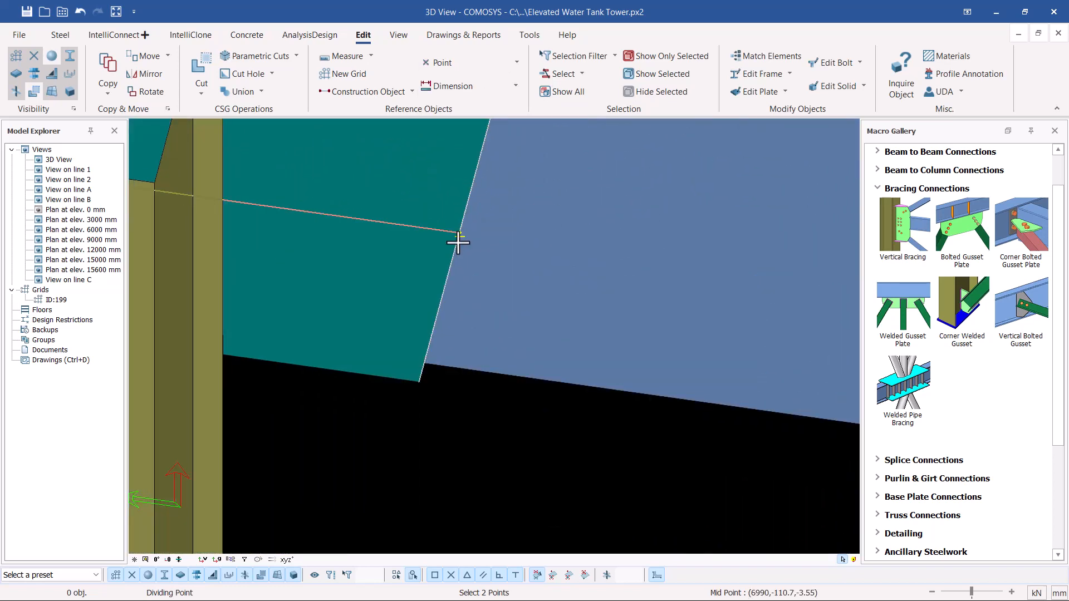
right_click(562, 207)
left_click(586, 214)
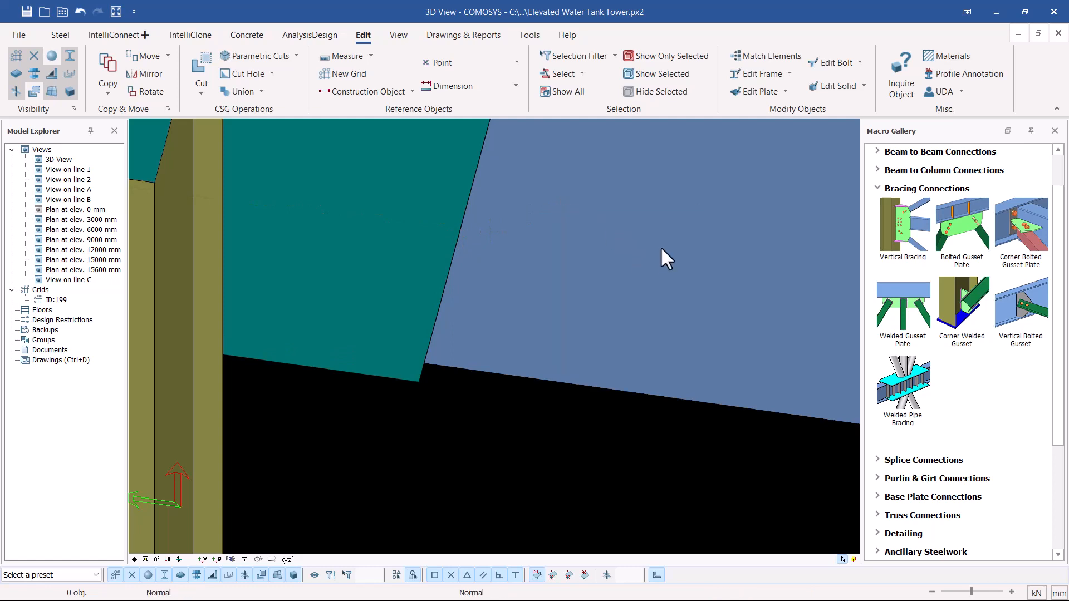
Step: Switch the model view to wireframe and inspect the point created at the centre of the sectional plate
scroll(300, 242, "down", 5)
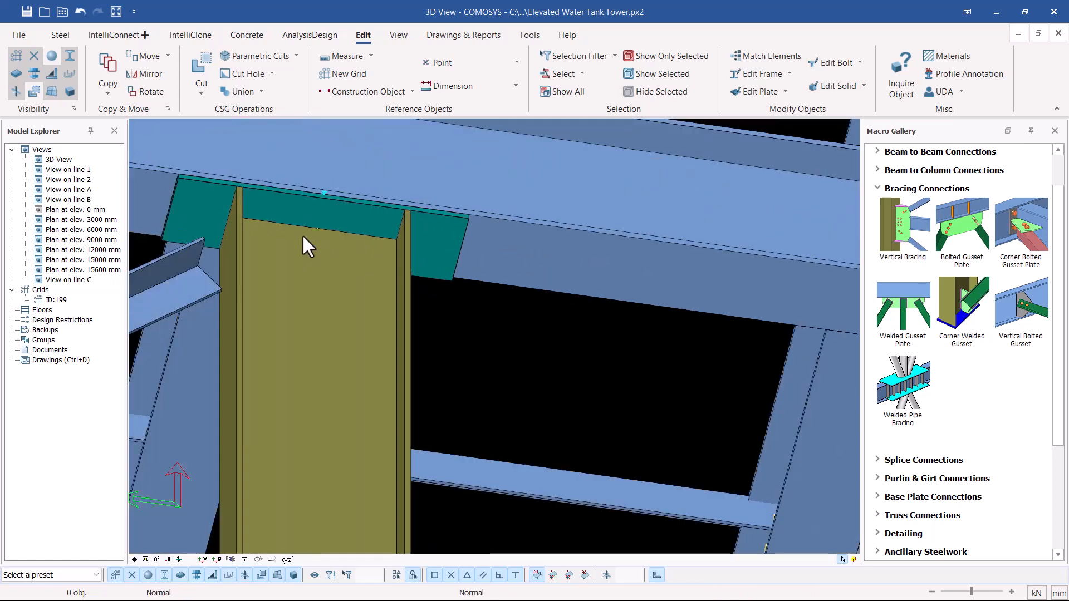
scroll(330, 235, "up", 3)
scroll(442, 241, "down", 4)
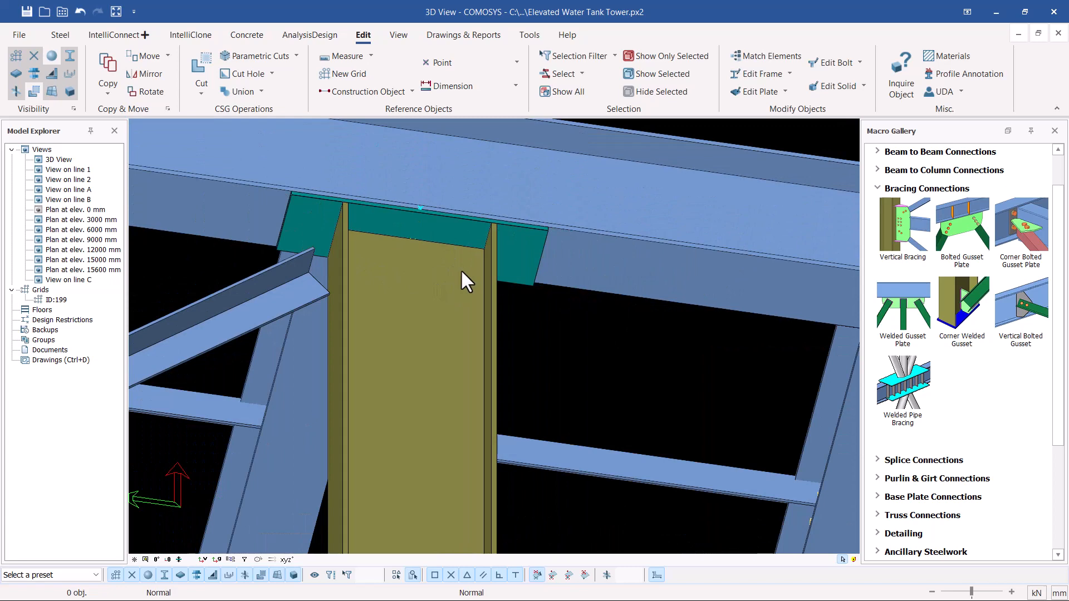
key("ctrl+1")
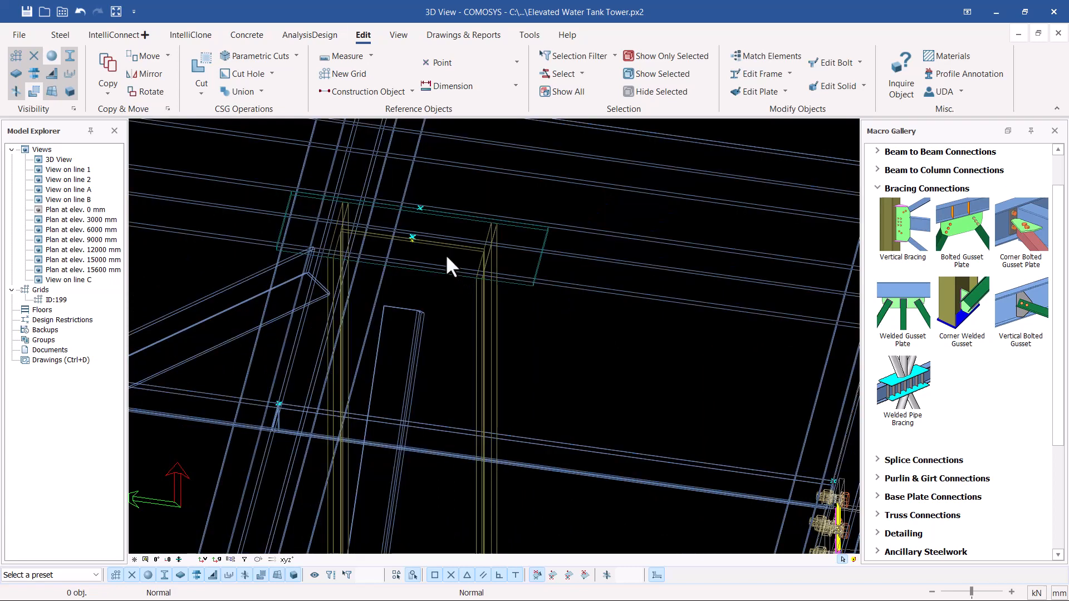
scroll(416, 236, "up", 2)
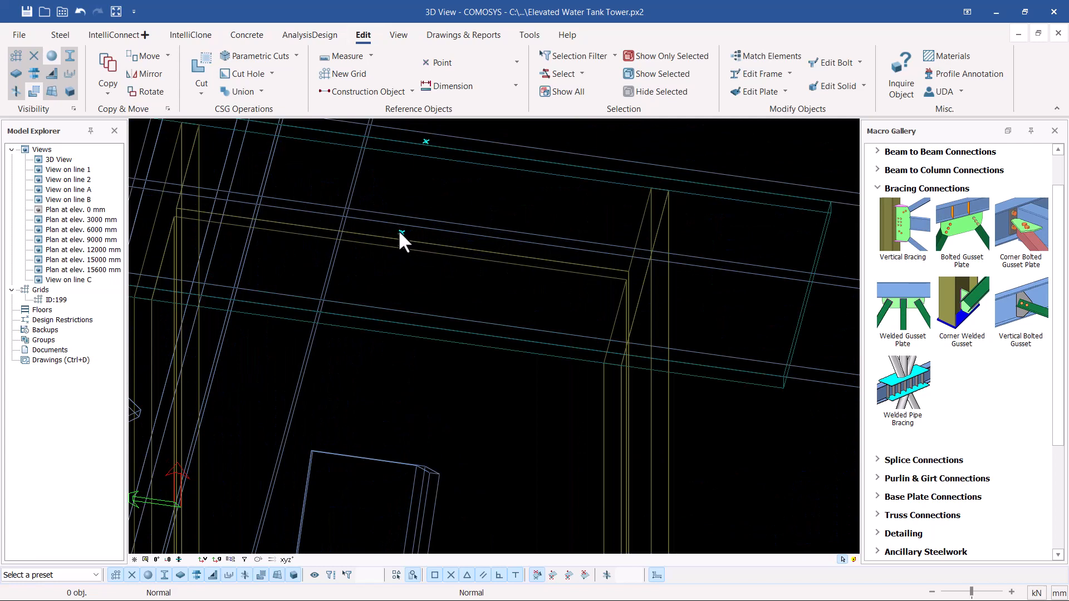
scroll(400, 230, "down", 2)
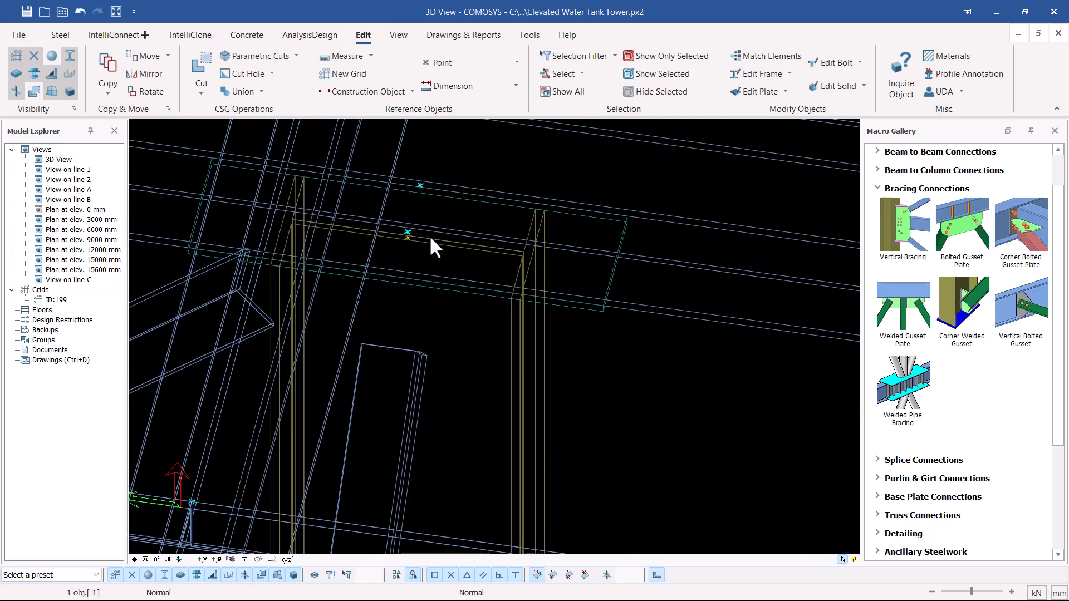
mouse_move(413, 240)
middle_mouse_down()
mouse_move(326, 242)
mouse_move(359, 170)
mouse_move(399, 254)
mouse_move(404, 221)
mouse_move(419, 221)
mouse_move(387, 240)
mouse_move(408, 245)
middle_mouse_up()
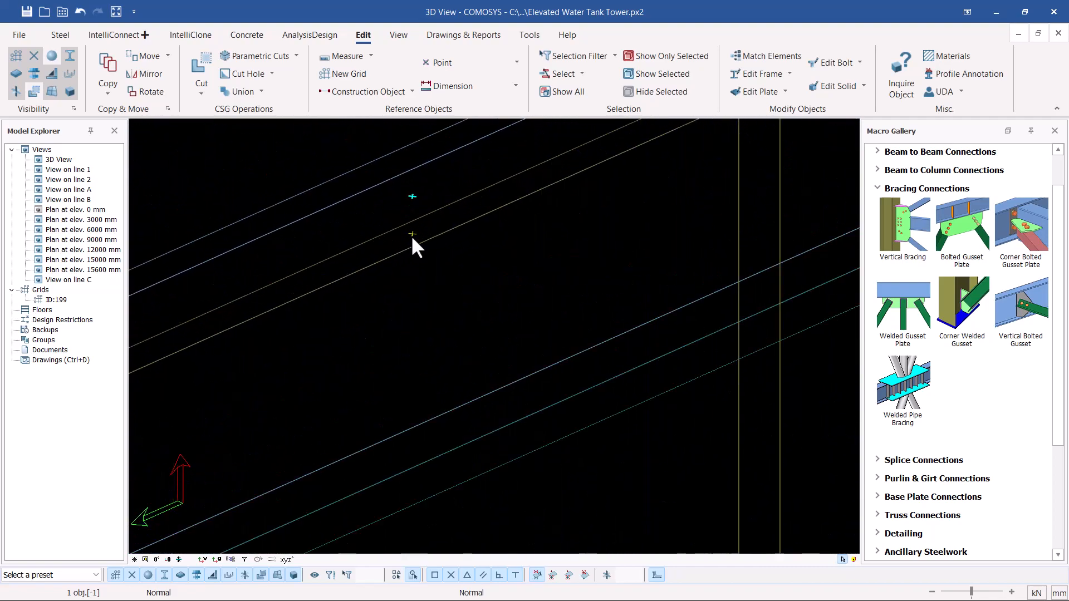
Step: Copy the plate's centre point once by distance, with X 0, Y -100 and Z 0 mm
right_click(412, 236)
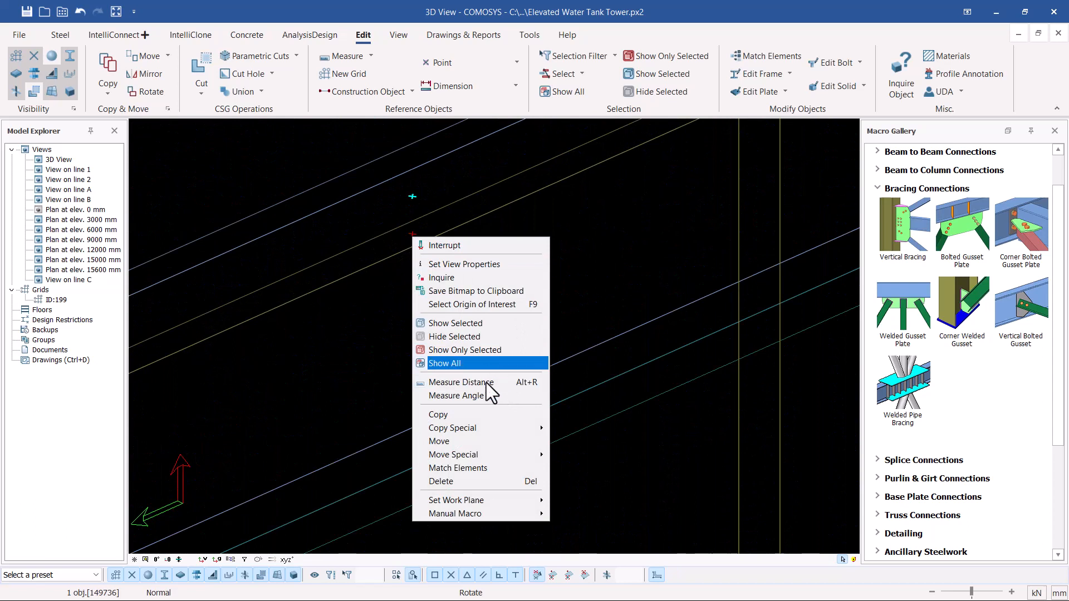
mouse_move(478, 427)
left_click(635, 432)
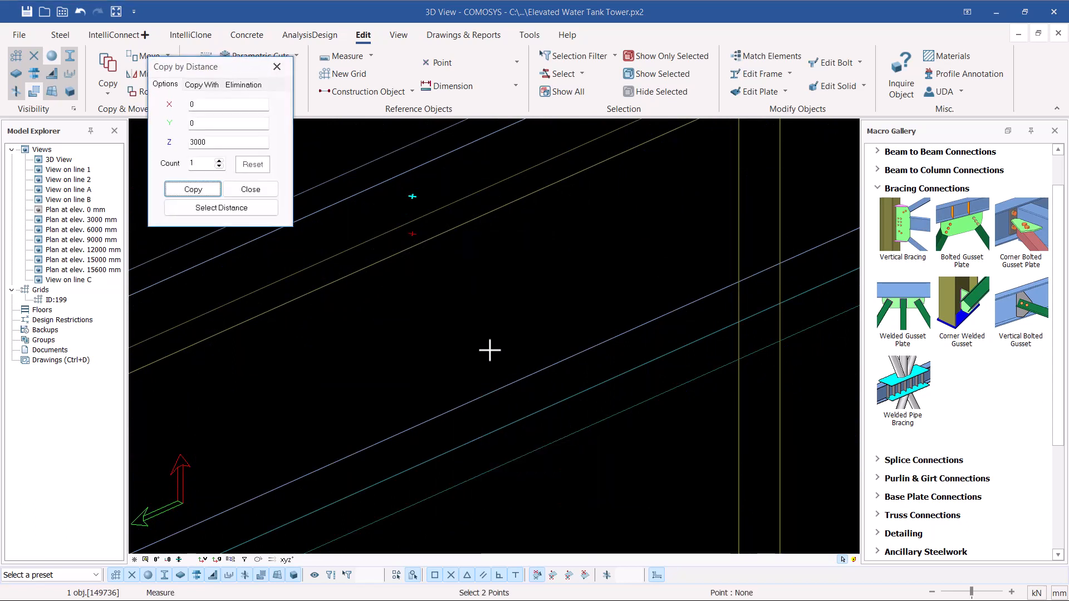
double_click(220, 143)
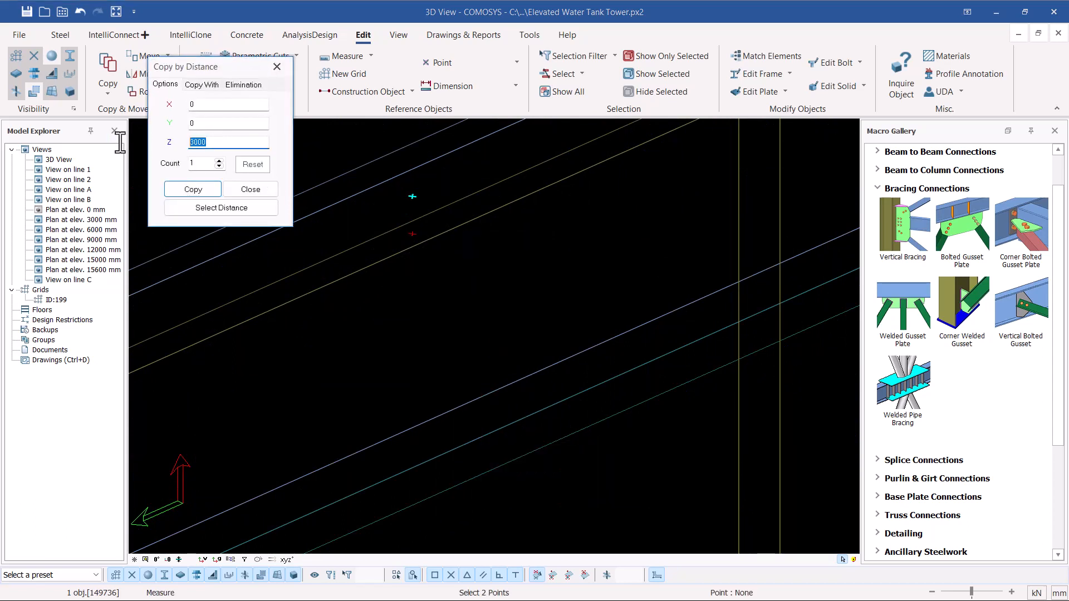
type("0")
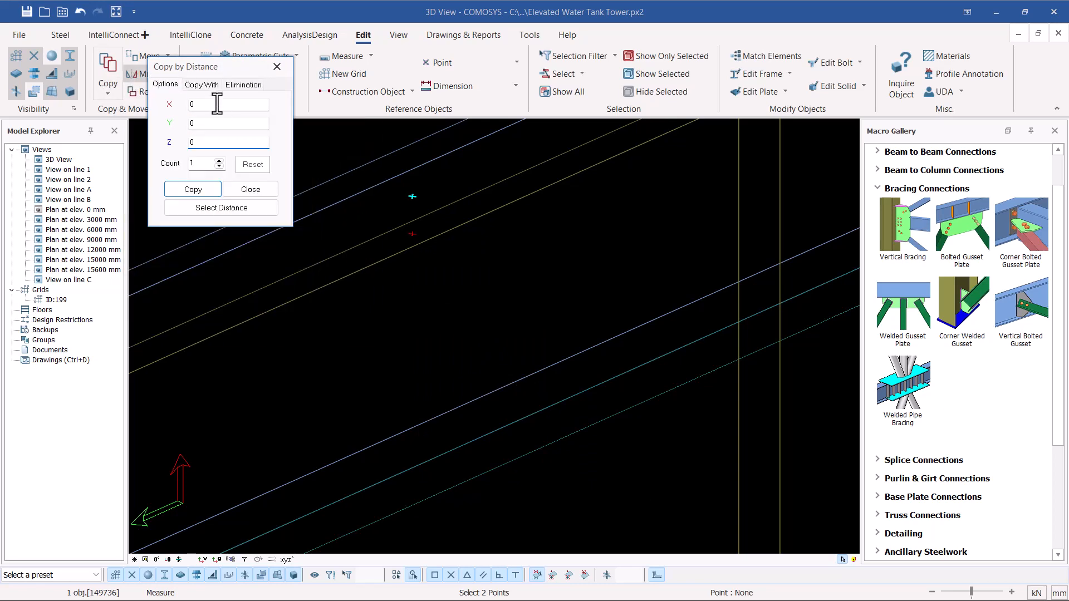
double_click(174, 122)
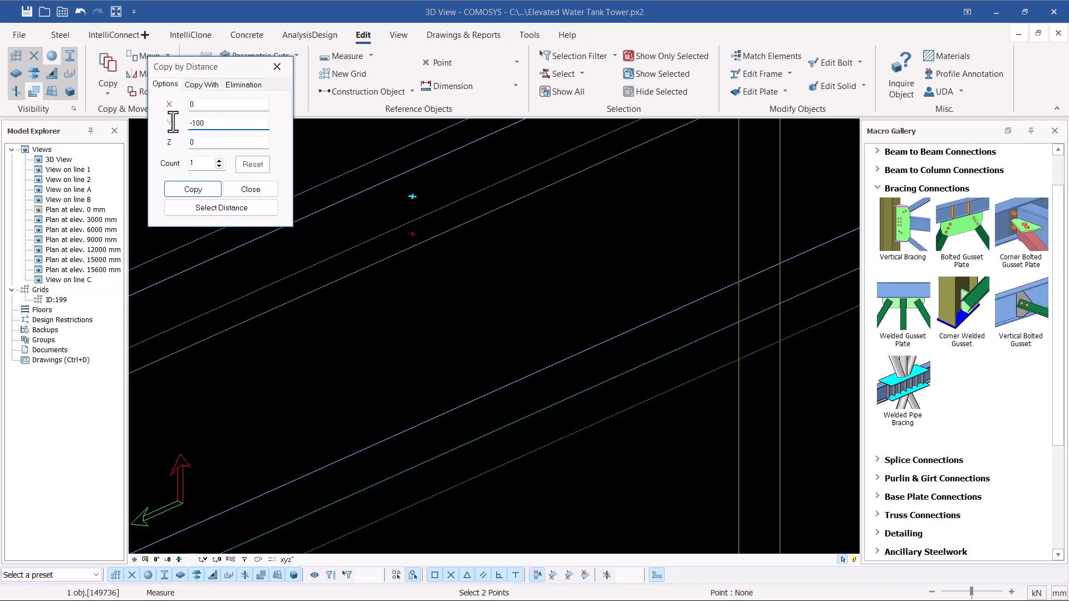
left_click(184, 191)
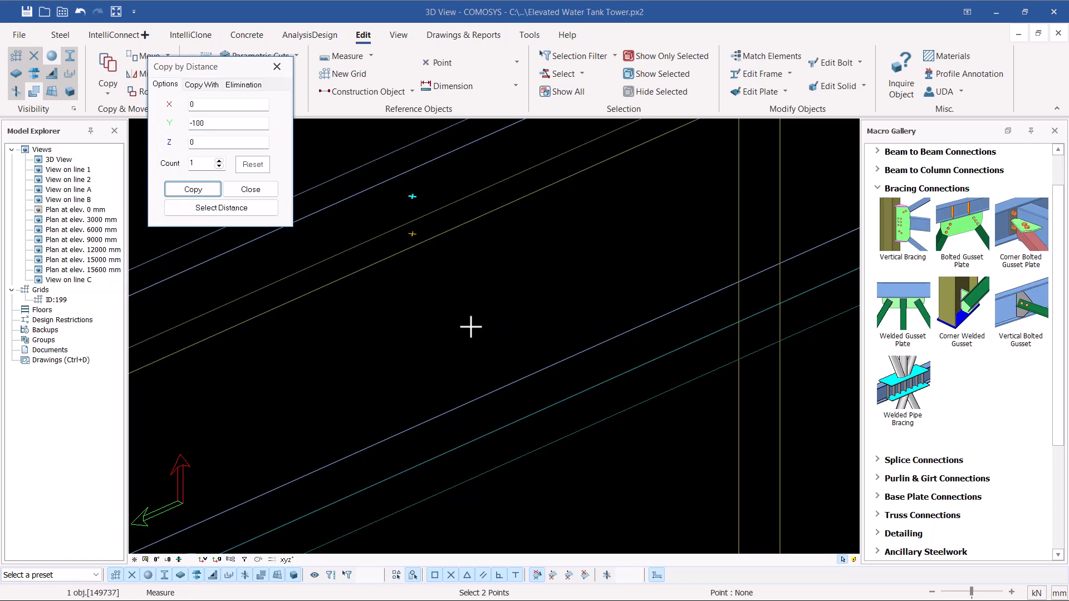
scroll(490, 314, "down", 2)
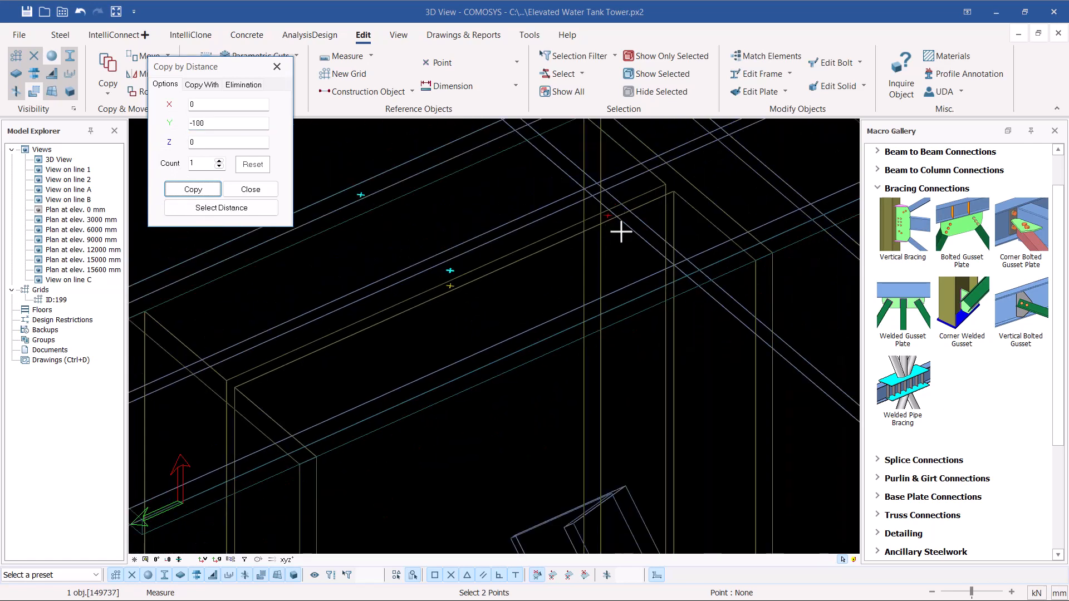
scroll(587, 256, "down", 2)
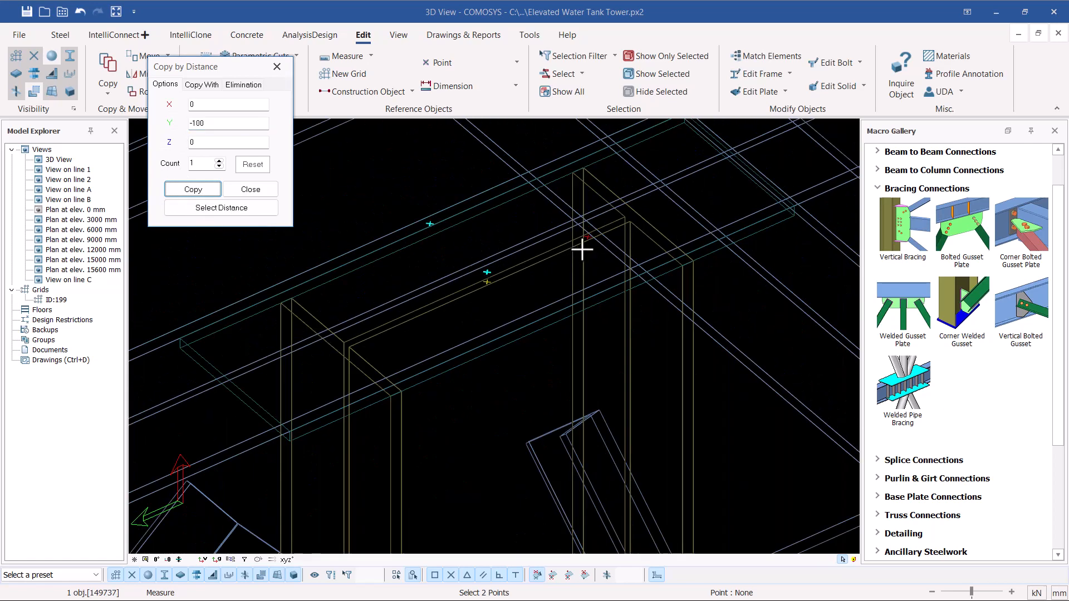
Step: Copy the plate's reference point once by distance with X 0, Y -50 and Z 0 mm, and end the copy command
scroll(591, 244, "up", 2)
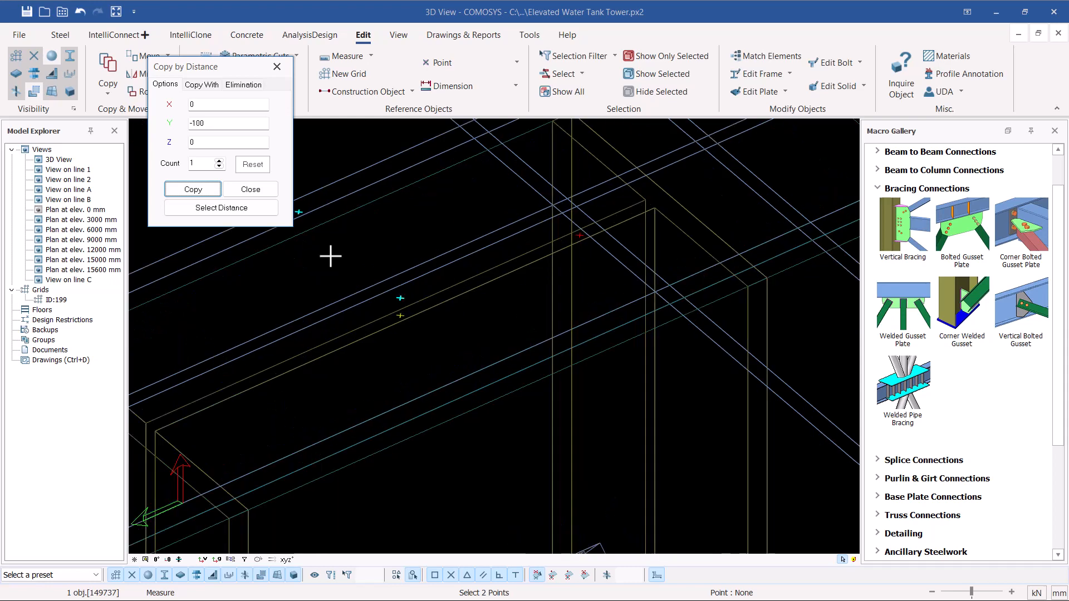
scroll(484, 323, "down", 1)
scroll(523, 301, "down", 1)
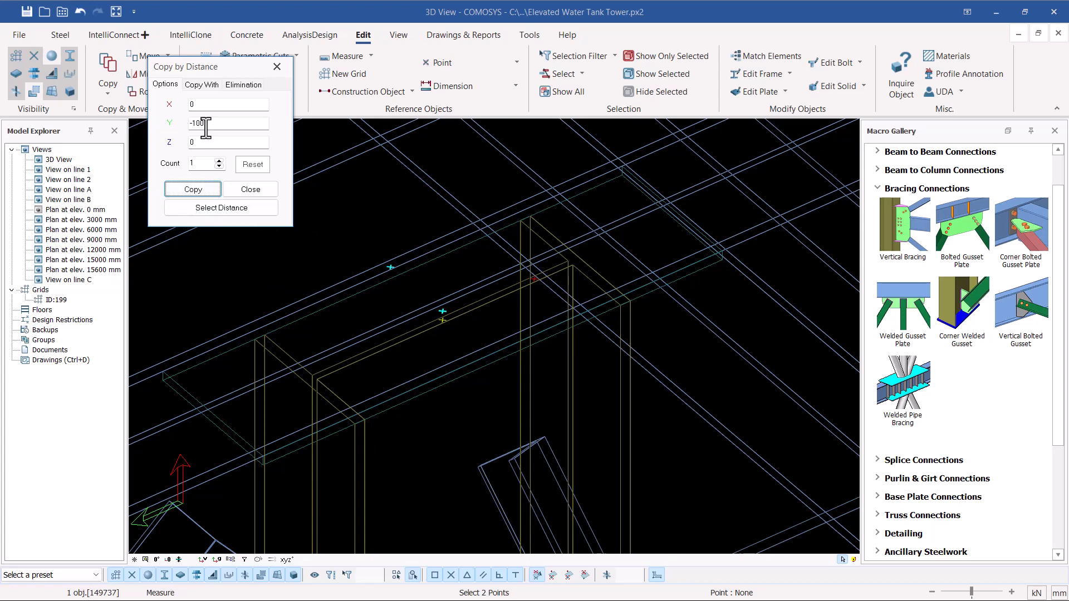
left_click_drag(212, 123, 194, 125)
left_click(180, 187)
left_click(257, 191)
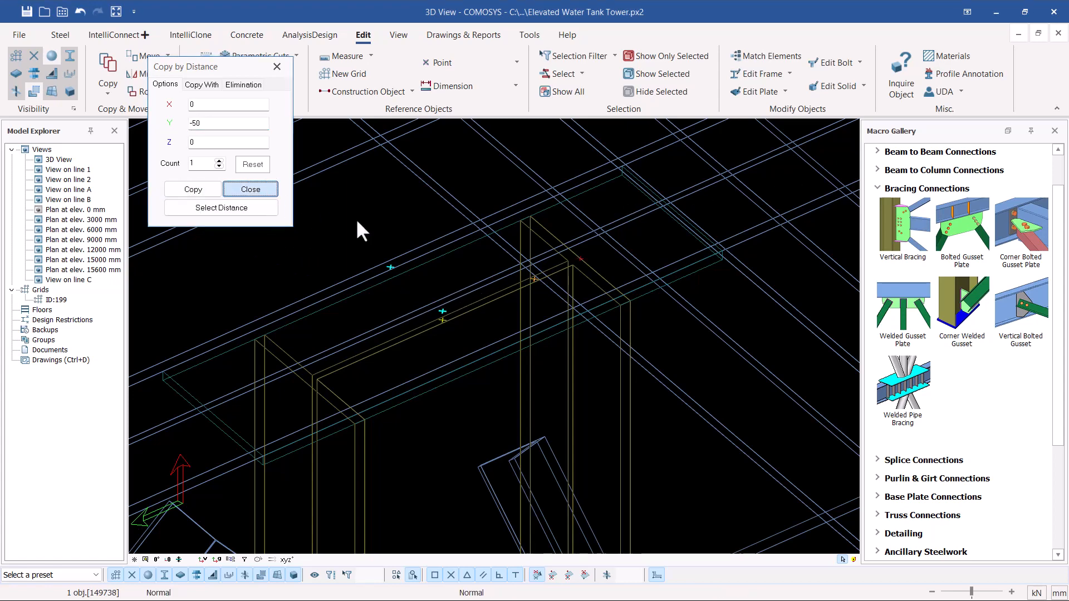
Step: Return the model view from wireframe to shaded display, framing the sectional plate on the column top
scroll(494, 284, "down", 4)
scroll(558, 275, "down", 5)
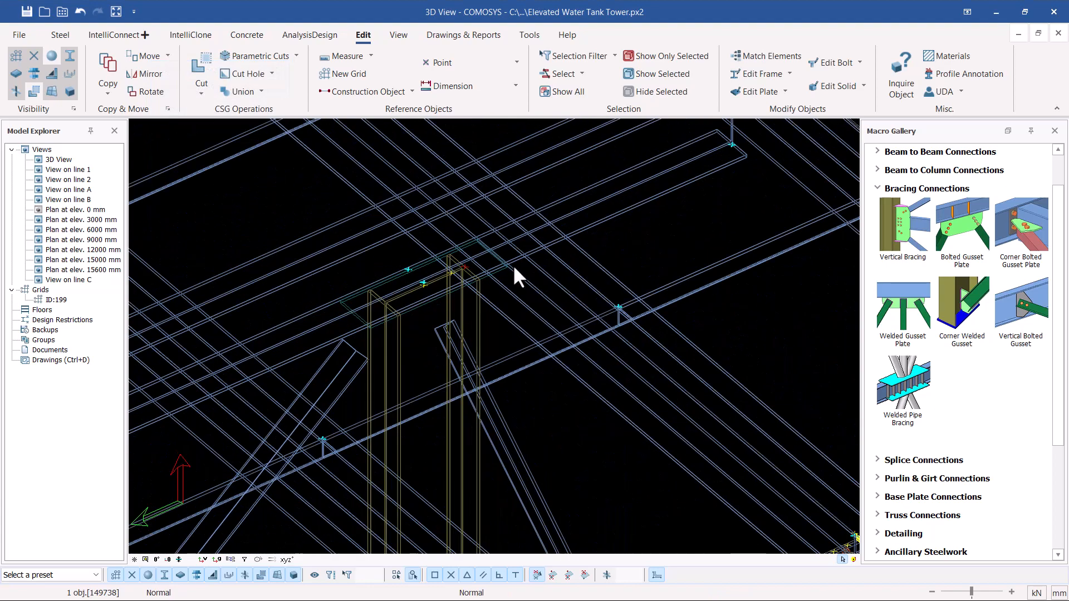
key("ctrl+1")
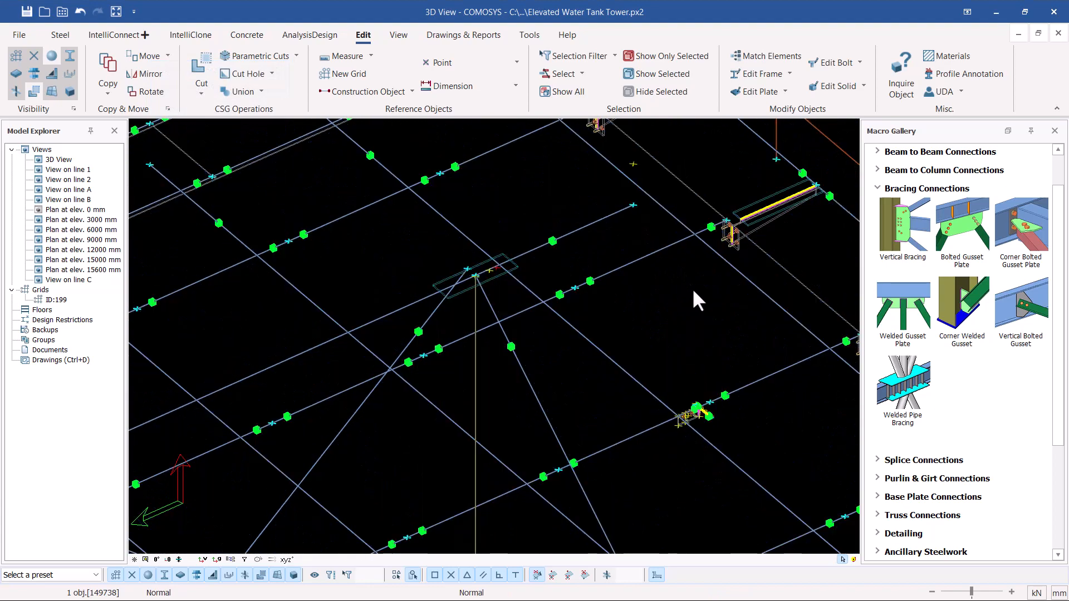
key("ctrl+3")
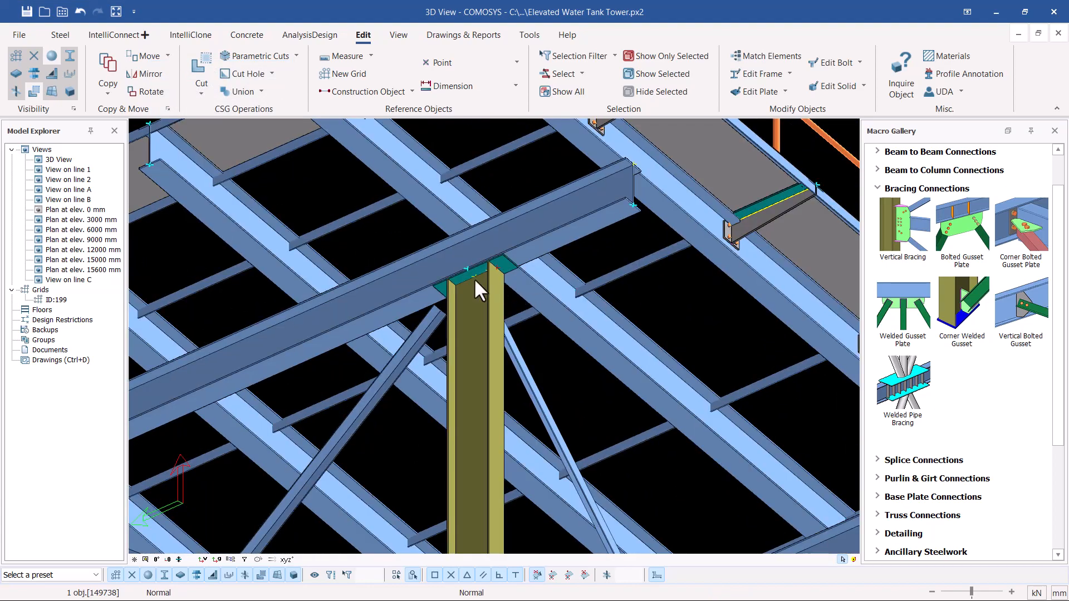
scroll(471, 278, "up", 3)
scroll(469, 277, "down", 2)
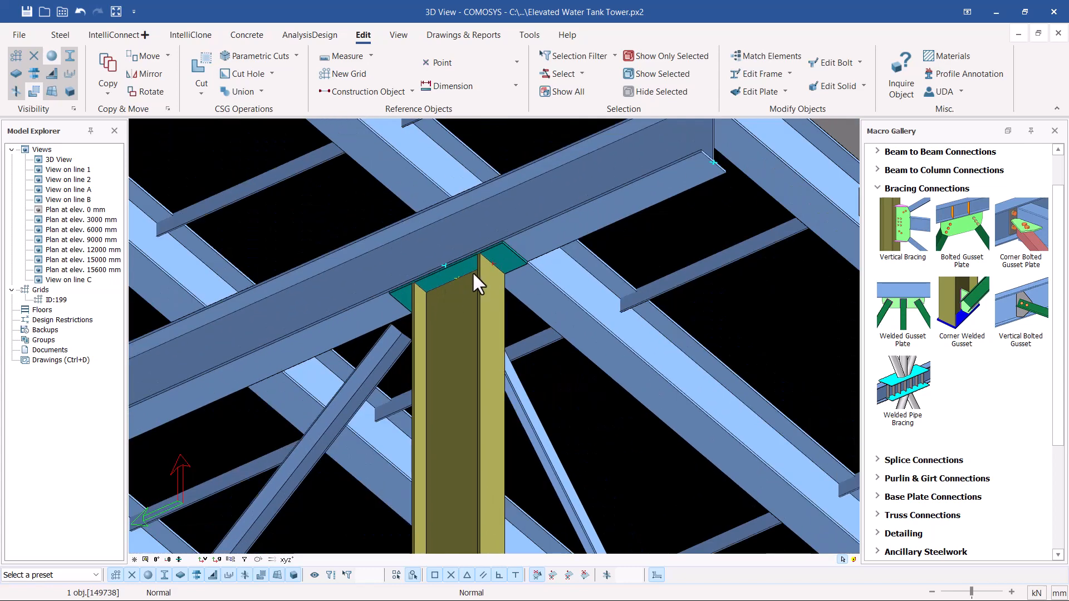
middle_click_drag(473, 273, 440, 293)
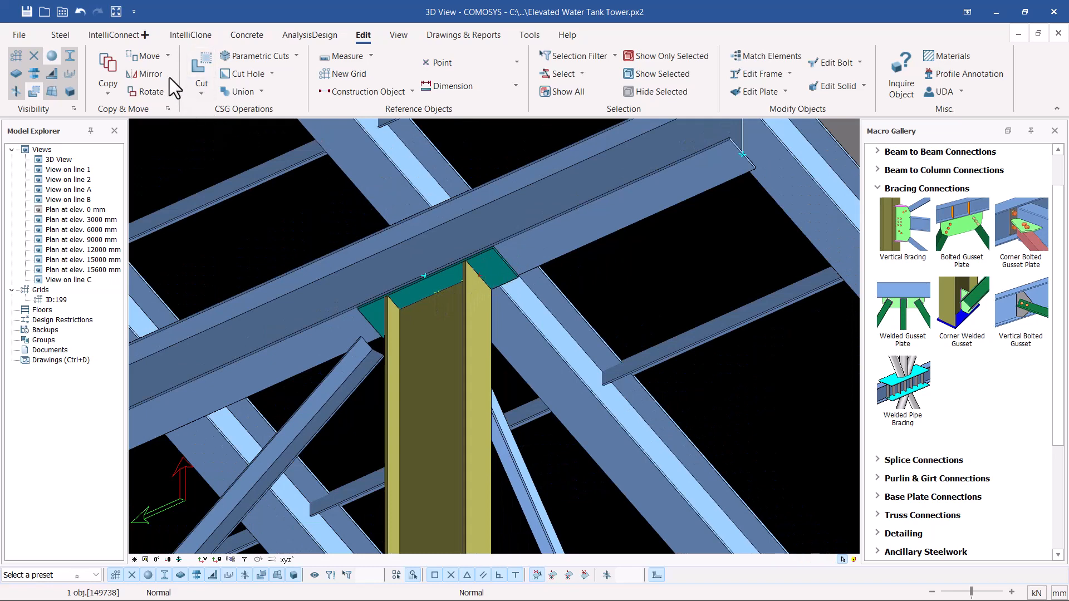
Step: Try to place a bolt group joining the beam and the sectional plate from the plate's reference points, and undo it
left_click(59, 36)
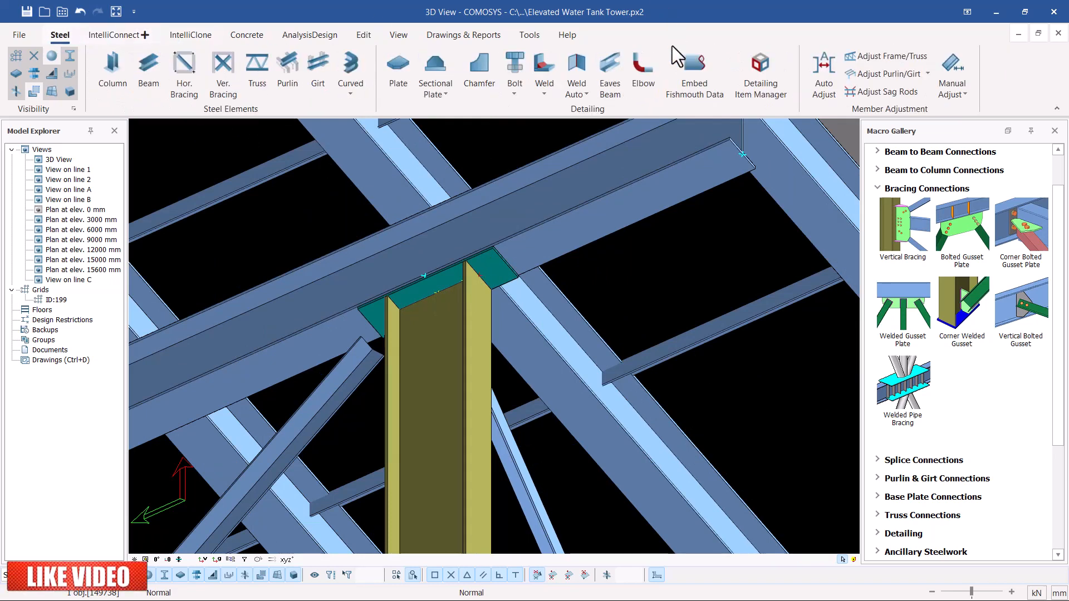
left_click(515, 93)
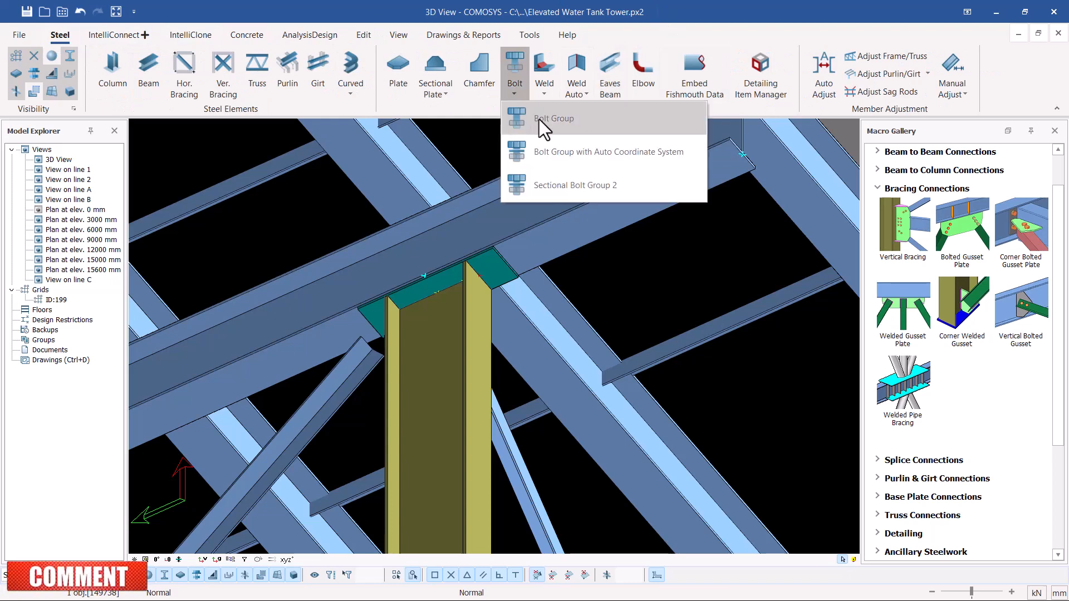
left_click(539, 124)
scroll(480, 281, "up", 1)
scroll(480, 281, "up", 2)
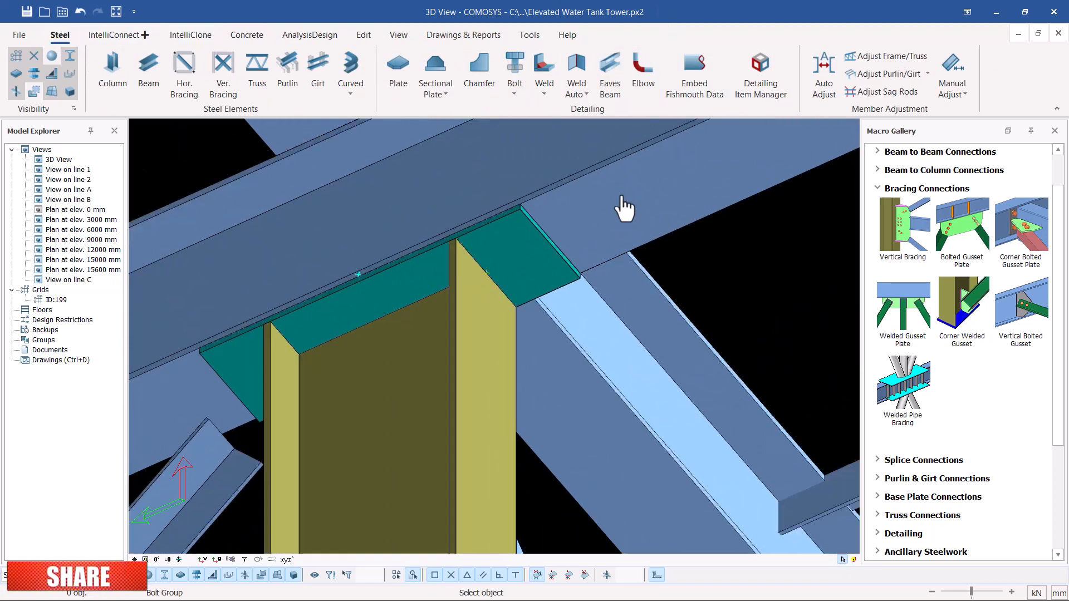
left_click(610, 207)
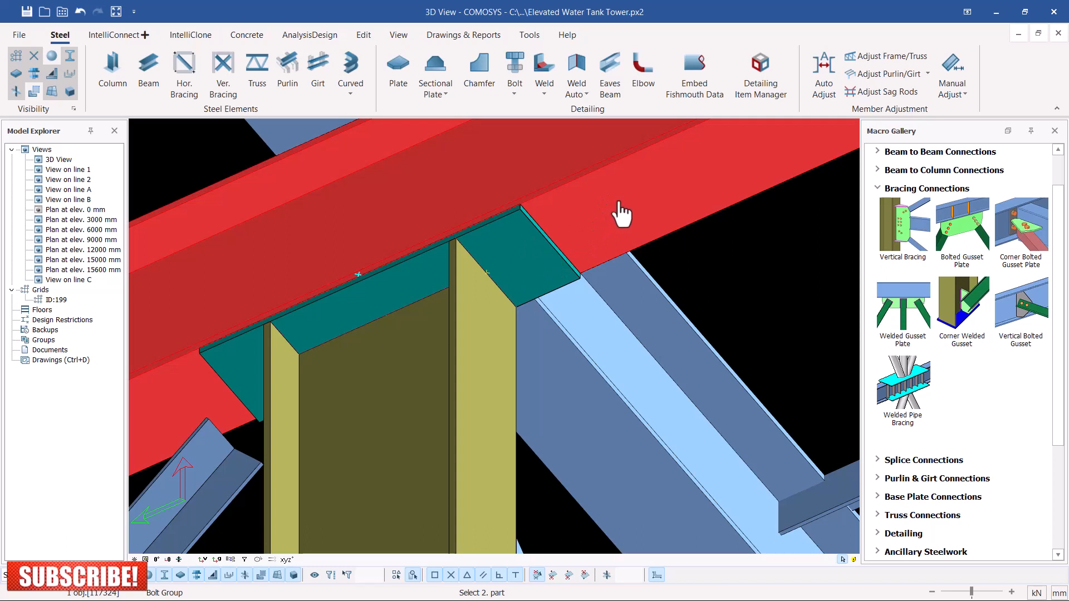
left_click(527, 259)
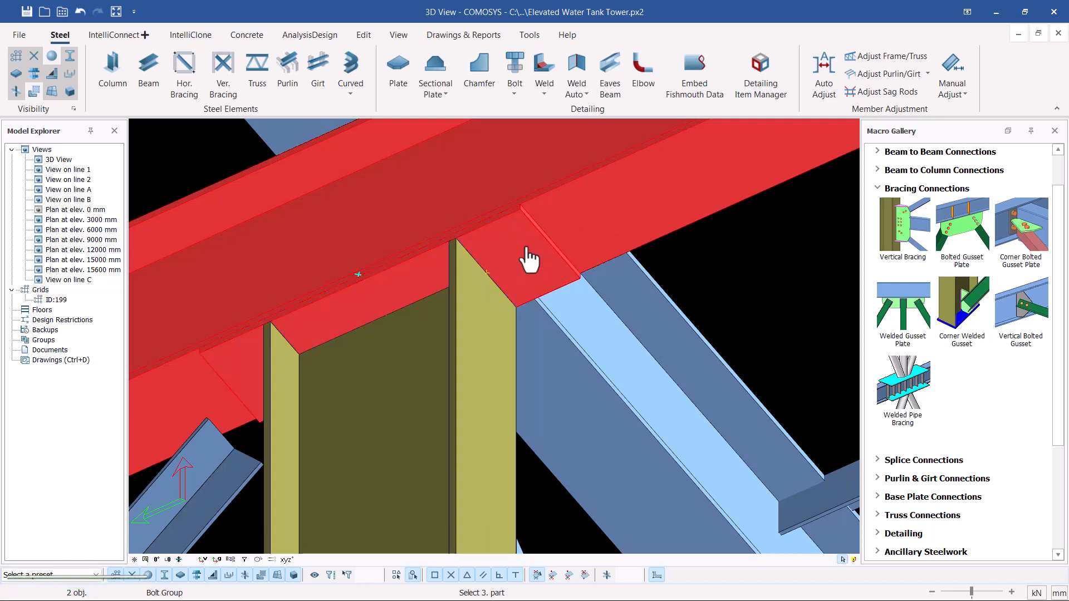
right_click(743, 270)
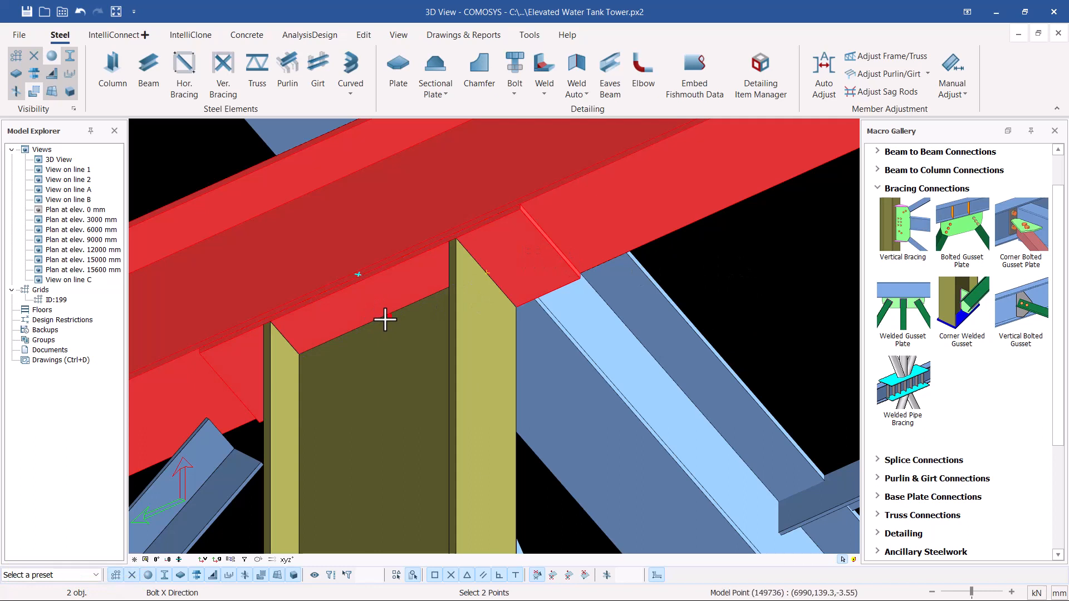
left_click(489, 275)
right_click(723, 266)
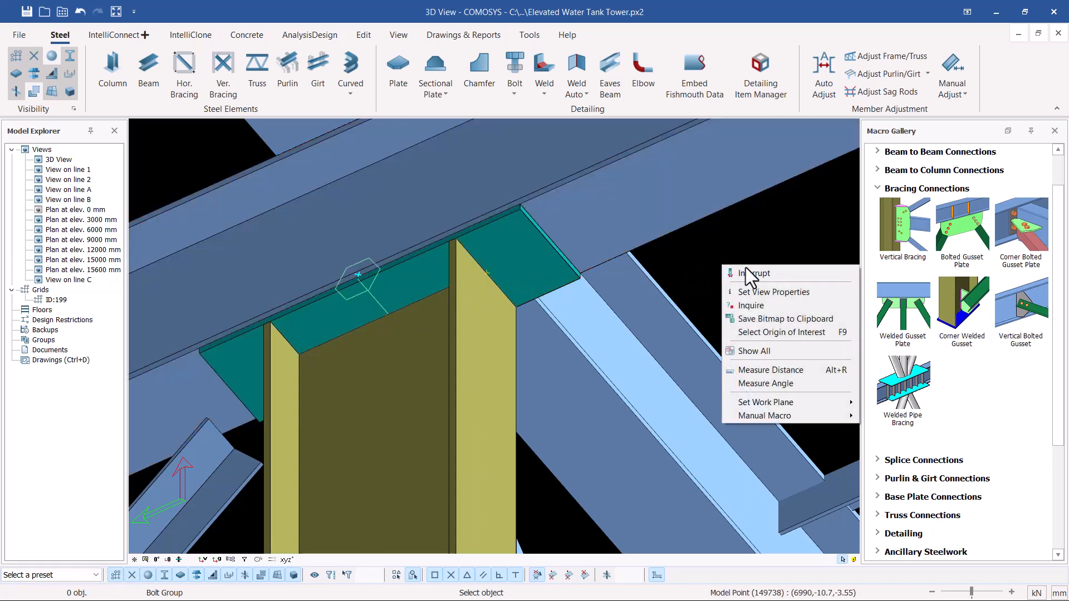
left_click(746, 273)
scroll(437, 273, "down", 4)
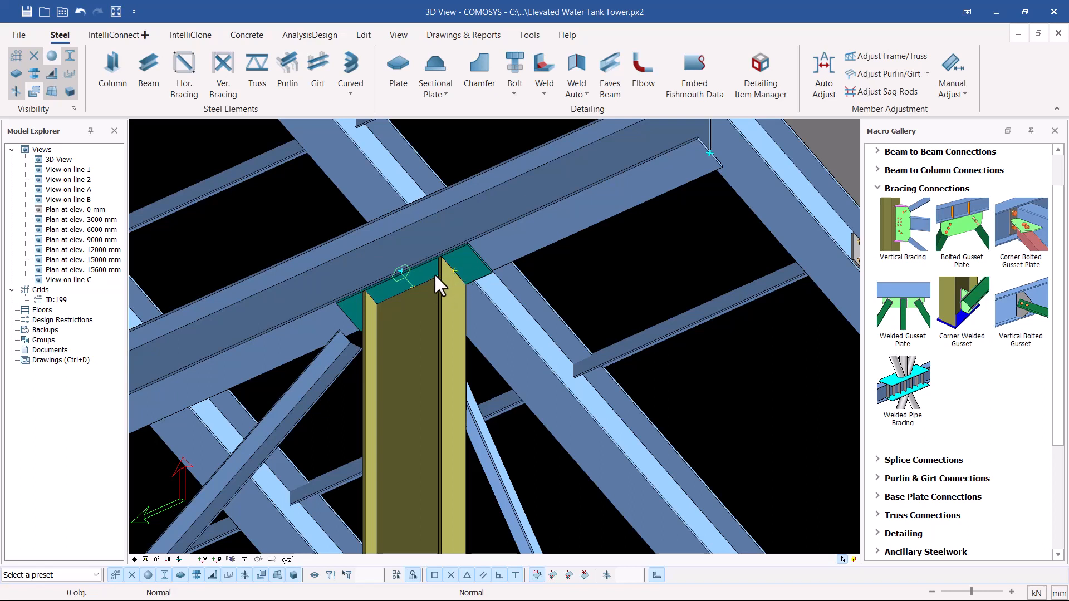
left_click(79, 12)
Step: Set the workplane on the underside face of the sectional plate and end the workplane command
left_click(409, 37)
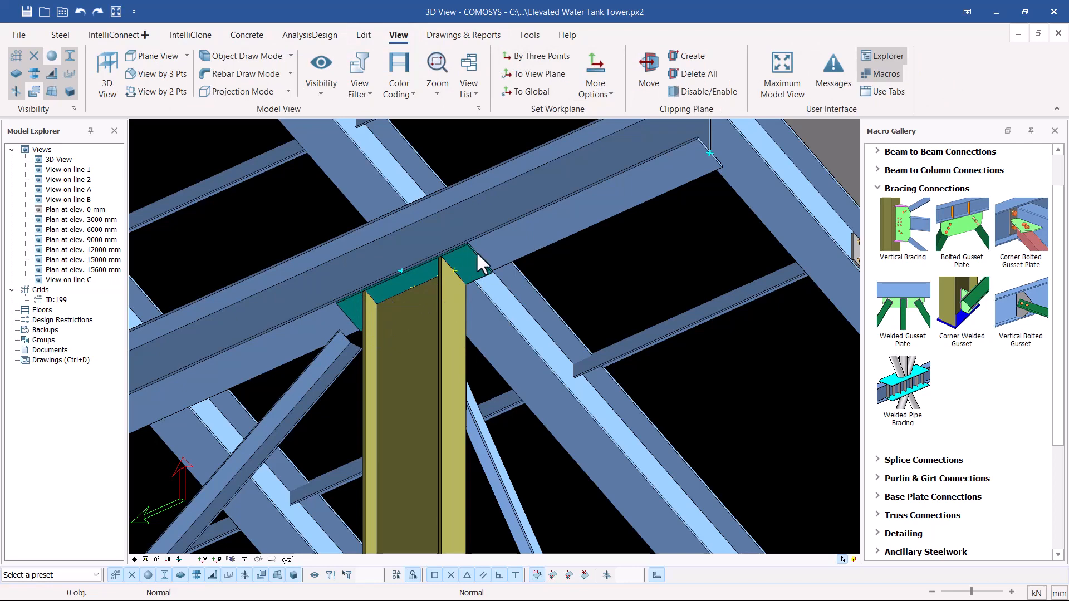
left_click(612, 95)
left_click(620, 115)
scroll(476, 264, "up", 3)
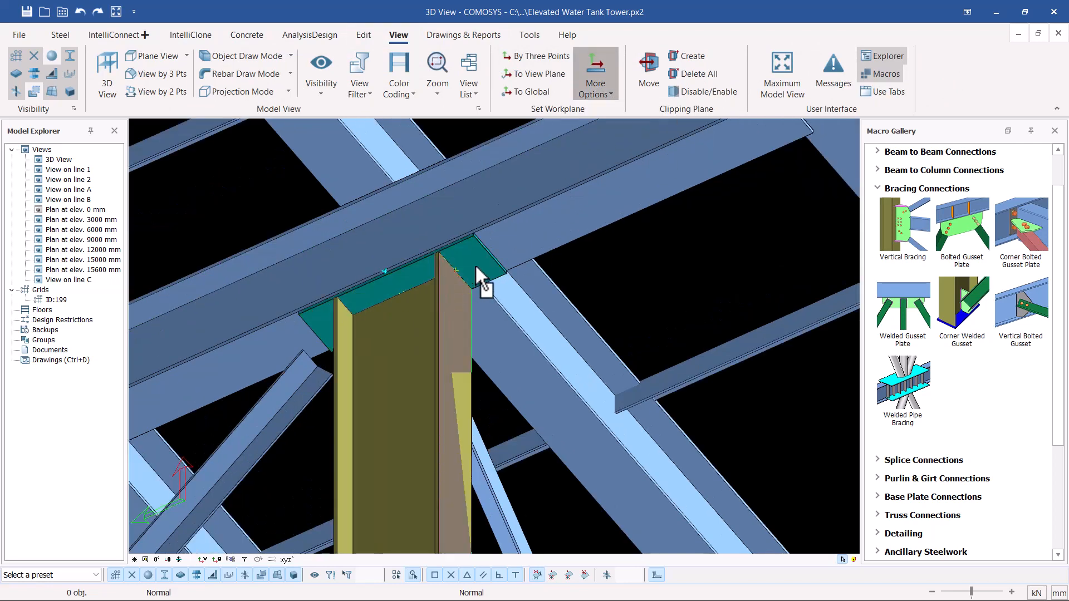
left_click(479, 256)
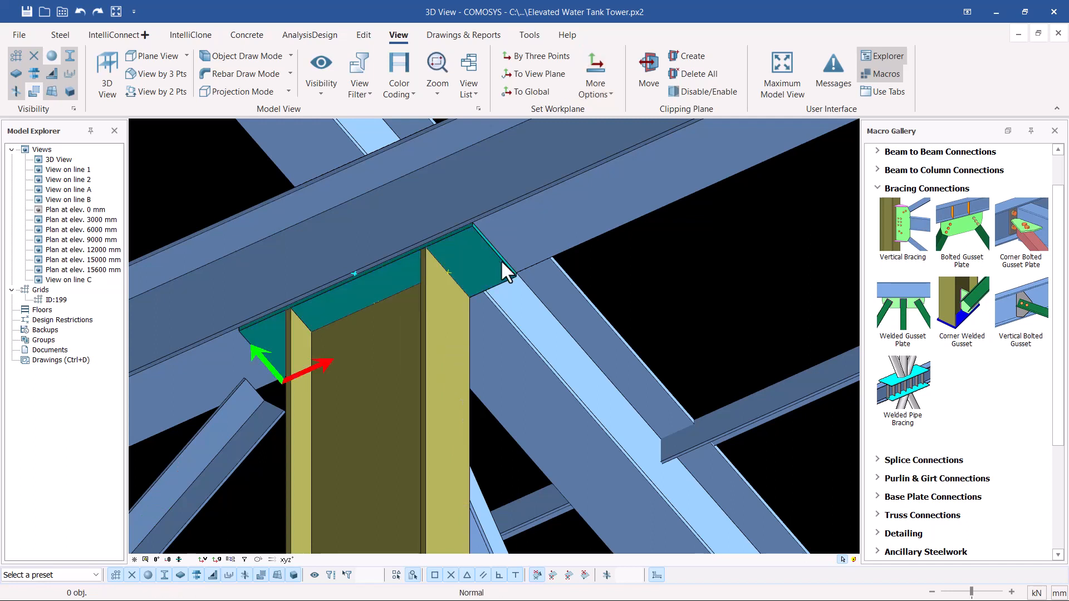
right_click(737, 252)
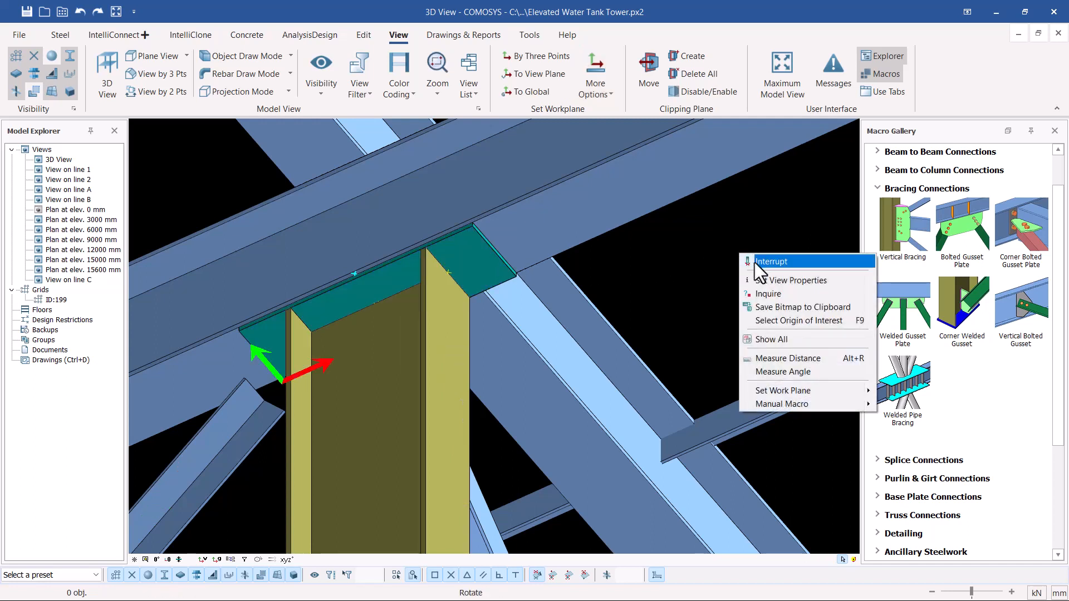
left_click(749, 263)
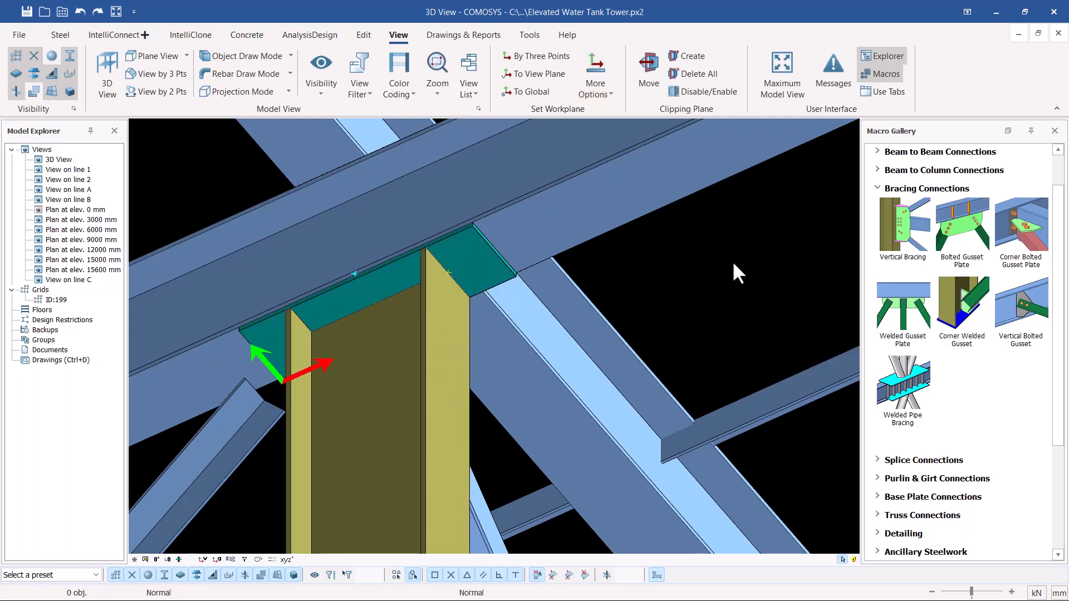
Step: Create a bolt group joining the beam and the sectional plate, with its X direction ending at the copied point by the column flange
left_click(60, 34)
left_click(513, 94)
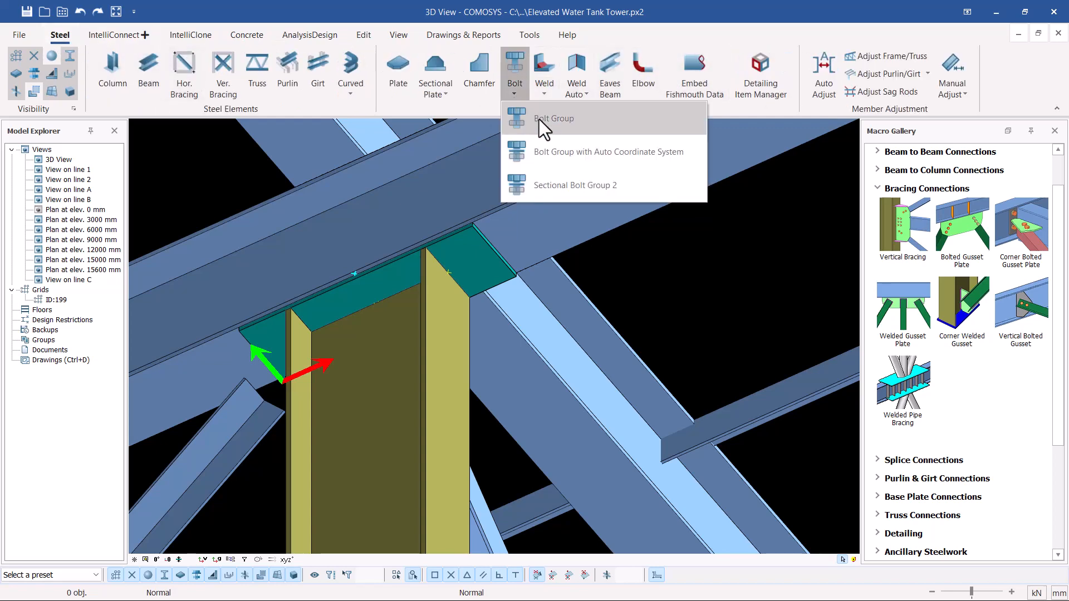
left_click(539, 119)
scroll(557, 234, "up", 3)
left_click(591, 229)
left_click(501, 282)
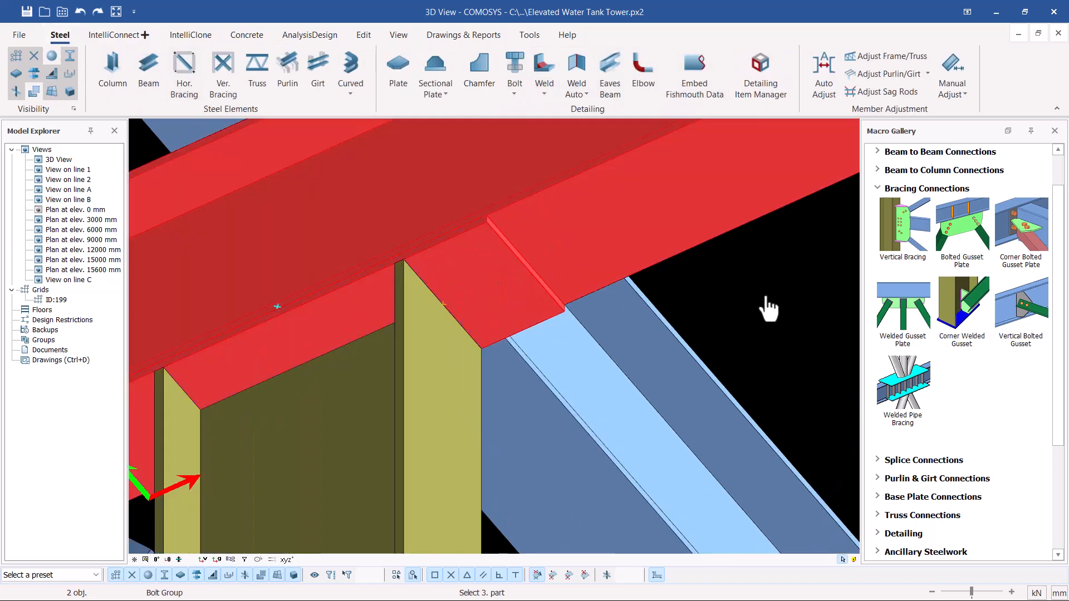
left_click(311, 366)
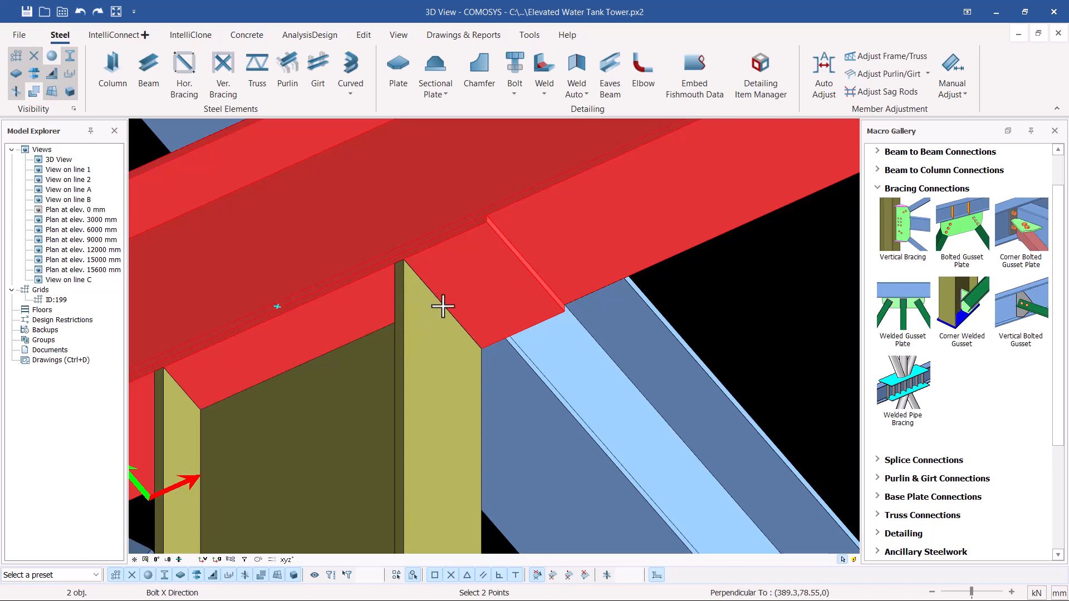
left_click(443, 306)
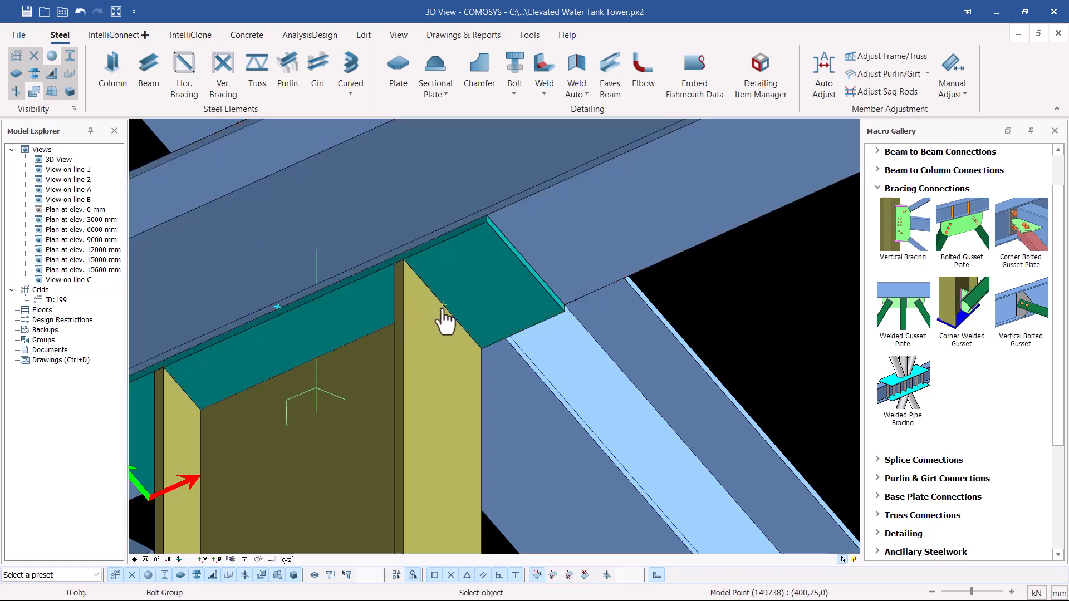
scroll(382, 315, "down", 2)
right_click(624, 303)
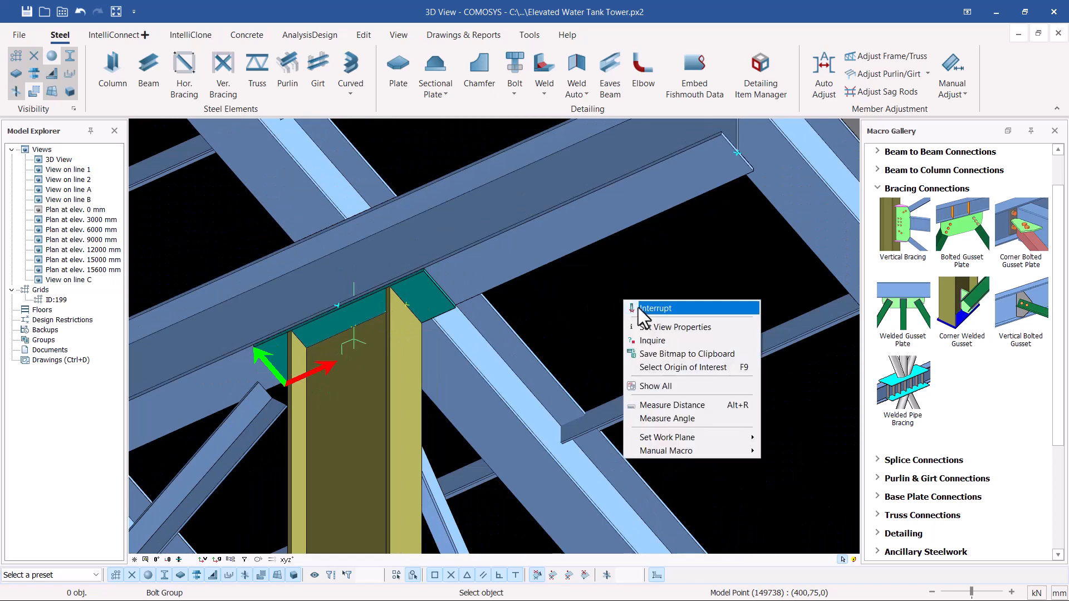
left_click(638, 307)
Step: Set the new bolt group's grid X positions to 30 4*100 and apply the change
scroll(367, 373, "up", 2)
double_click(339, 320)
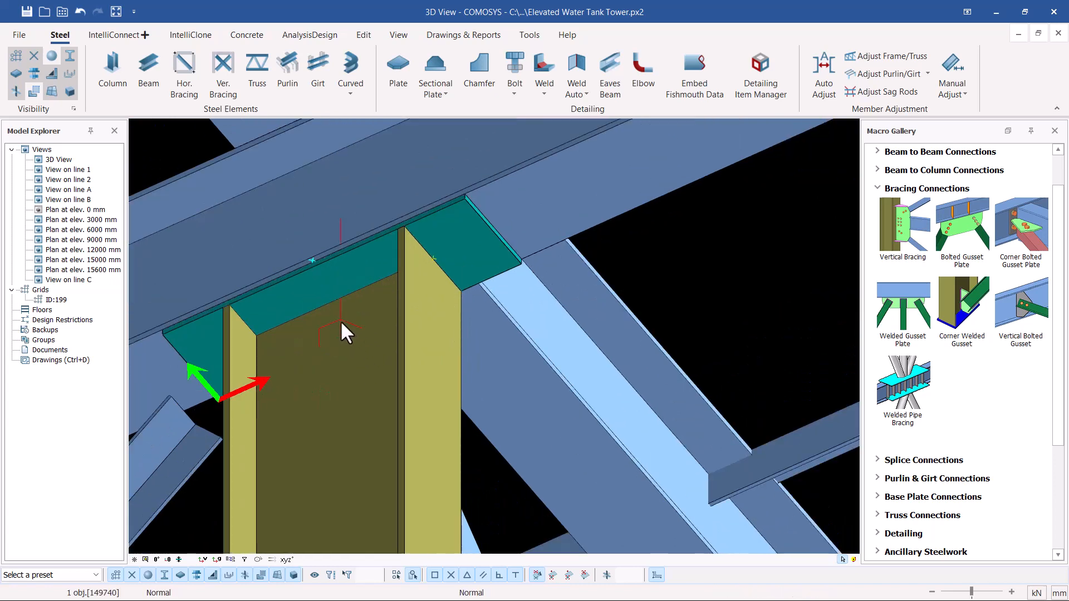
left_click_drag(521, 146, 650, 136)
left_click_drag(606, 235, 576, 235)
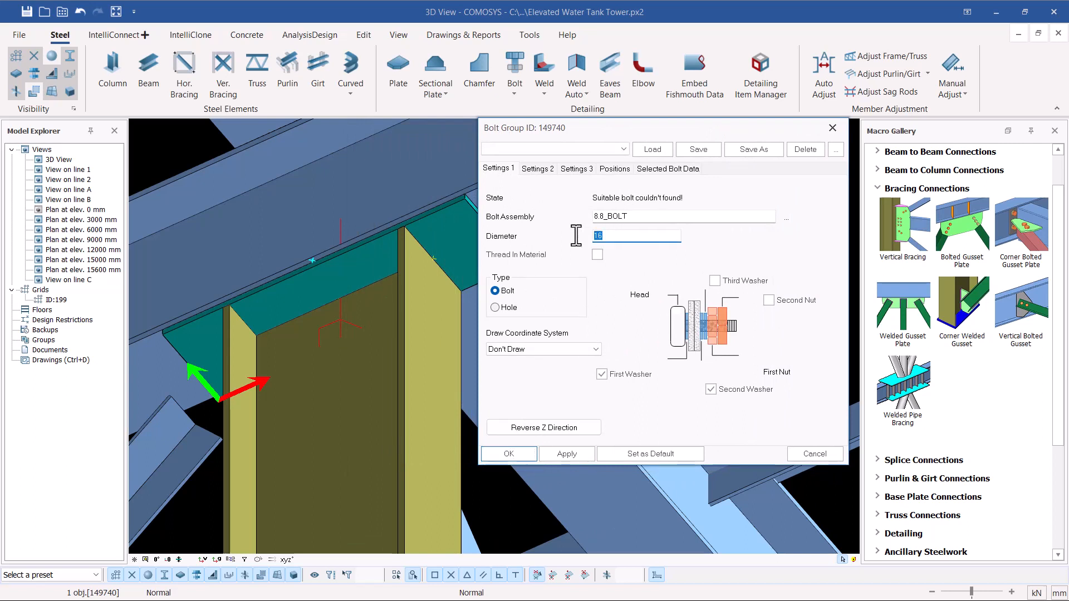
left_click(616, 169)
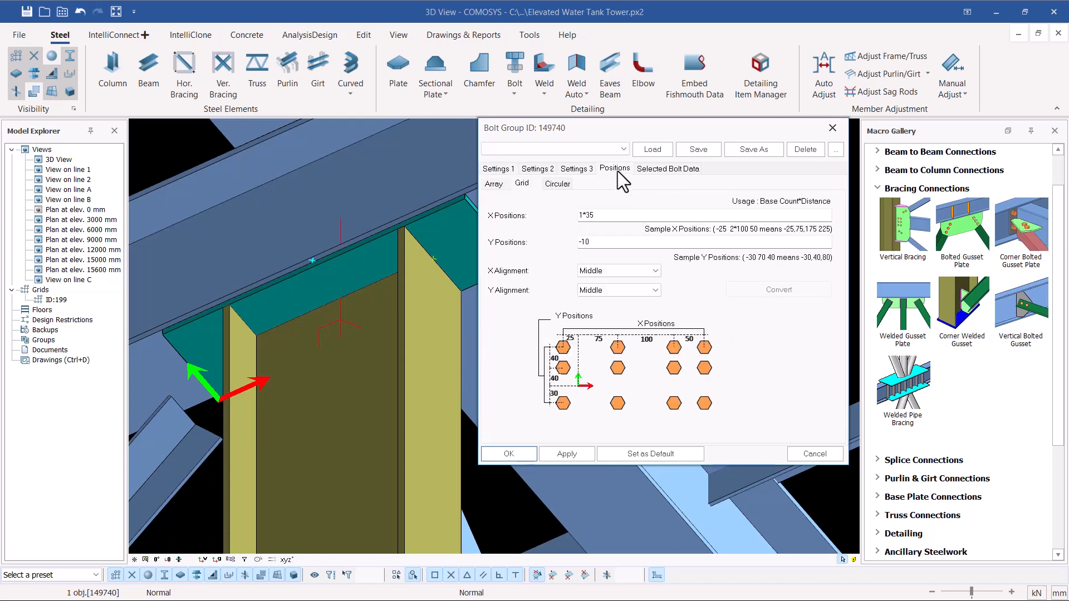
left_click_drag(593, 129, 706, 117)
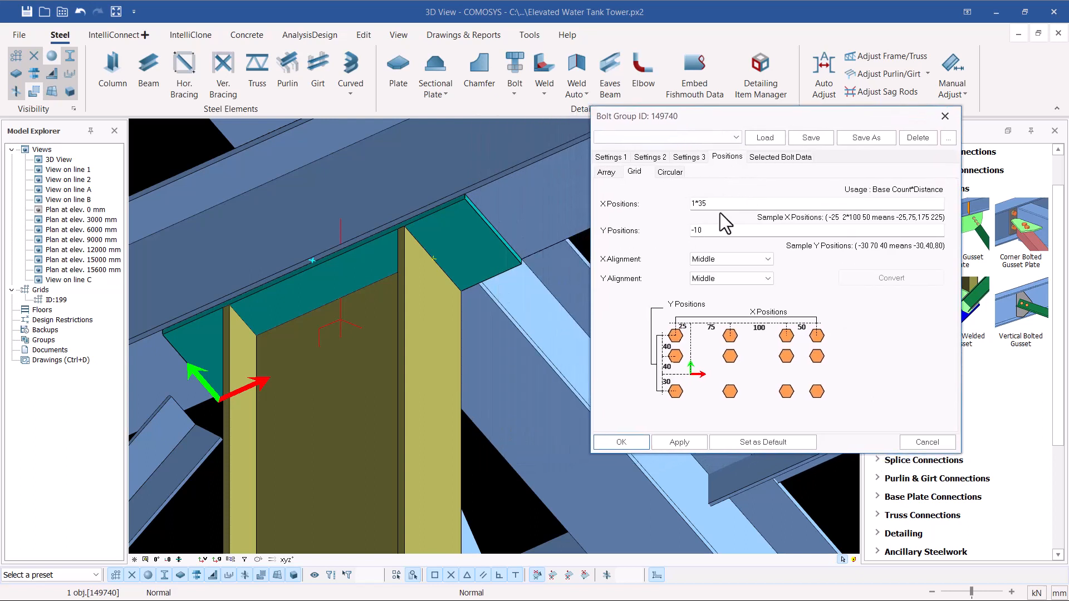
left_click_drag(696, 203, 682, 202)
type("30")
type("4")
key("BackSpace")
key("BackSpace")
type("100")
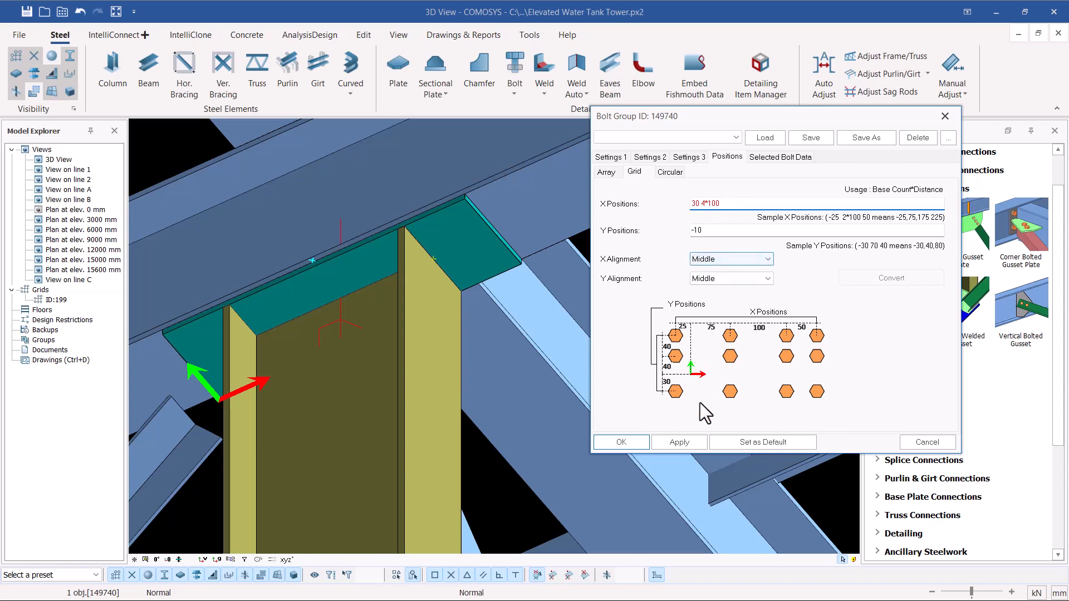
left_click(679, 442)
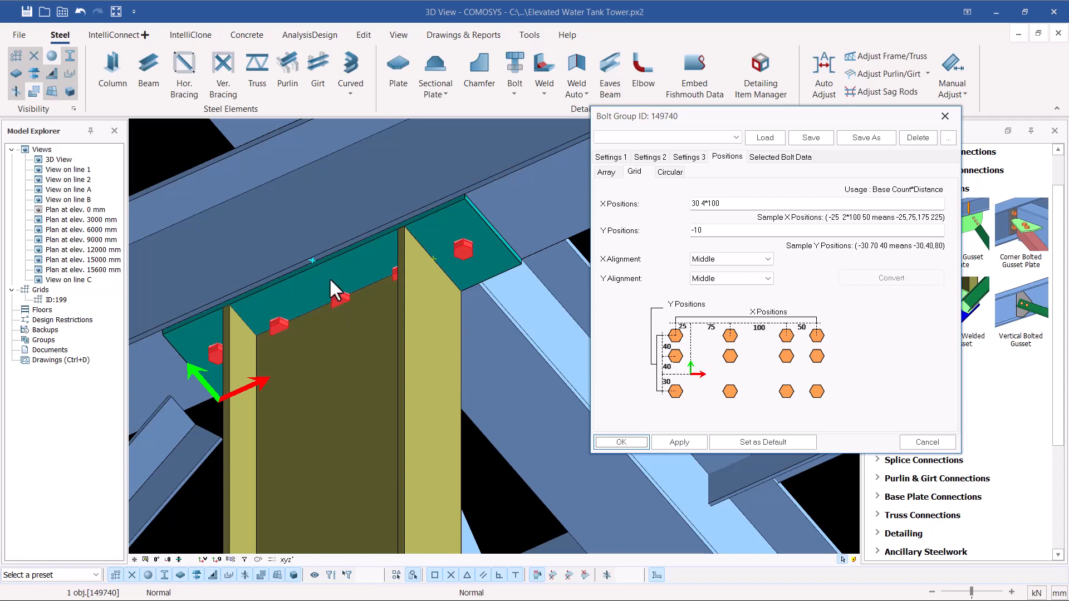
Step: Set the bolt group's grid Y positions to -10 80 and accept the bolt group settings
left_click(705, 230)
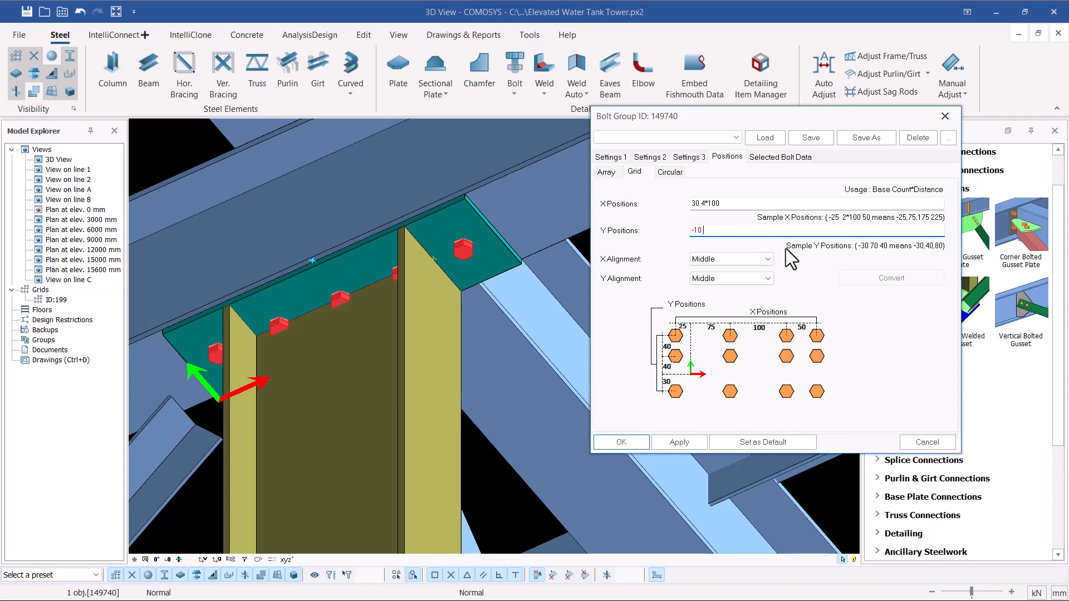
type("80")
left_click(680, 443)
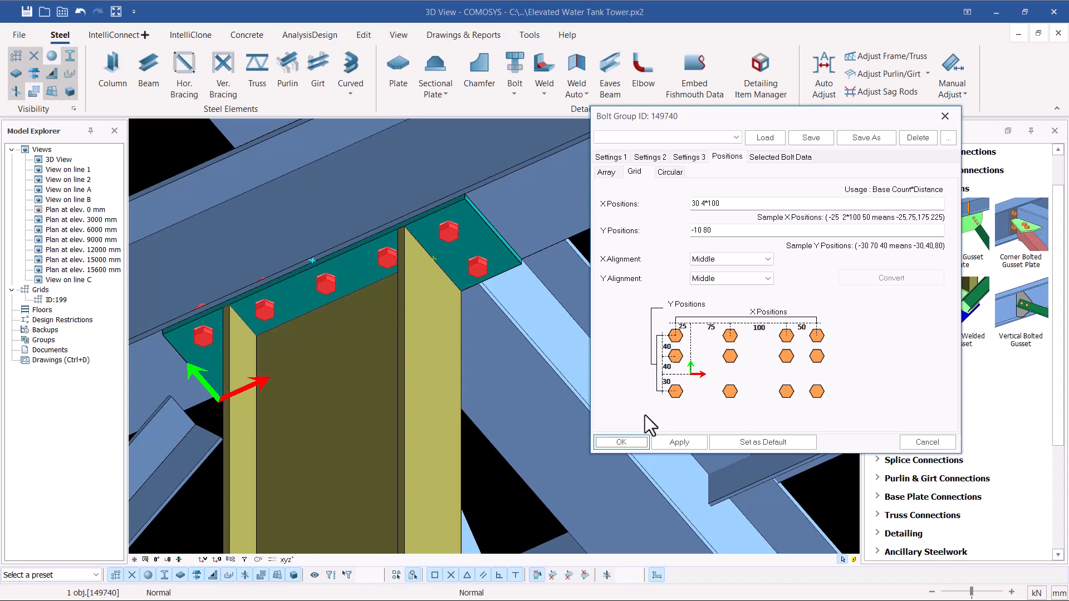
left_click(619, 442)
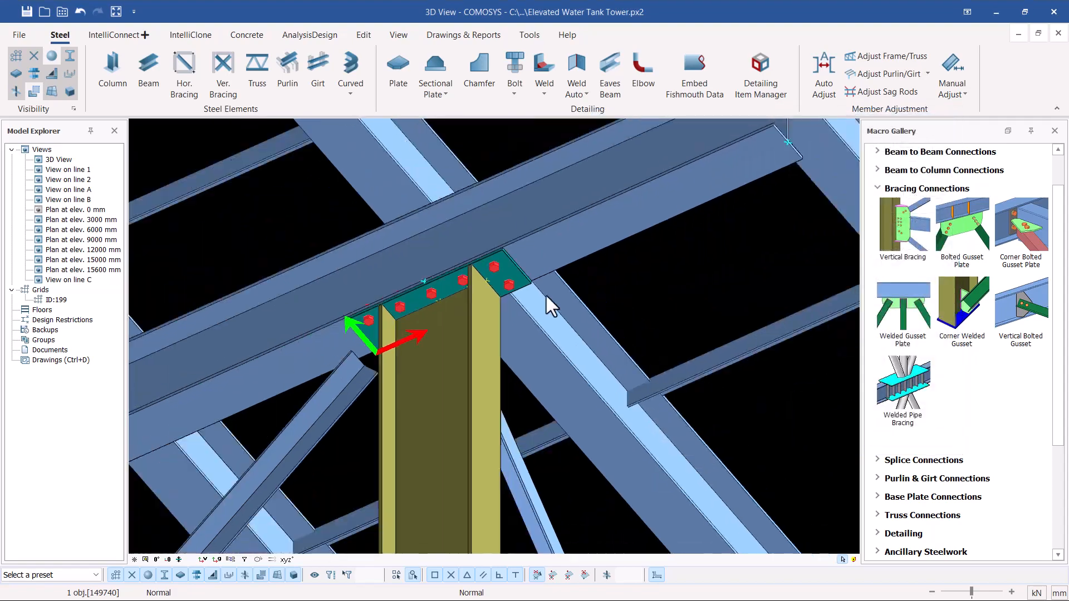
Step: Weld the column's top end to the sectional plate beneath the beam using the automatic weld command
middle_click_drag(449, 309, 469, 279)
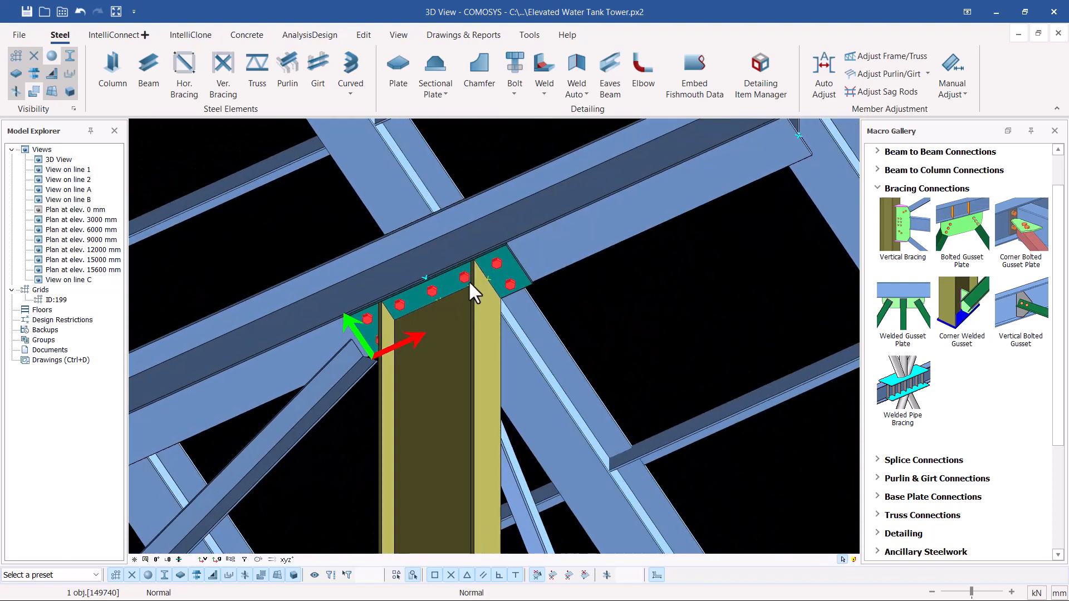
scroll(469, 280, "up", 5)
left_click(517, 273)
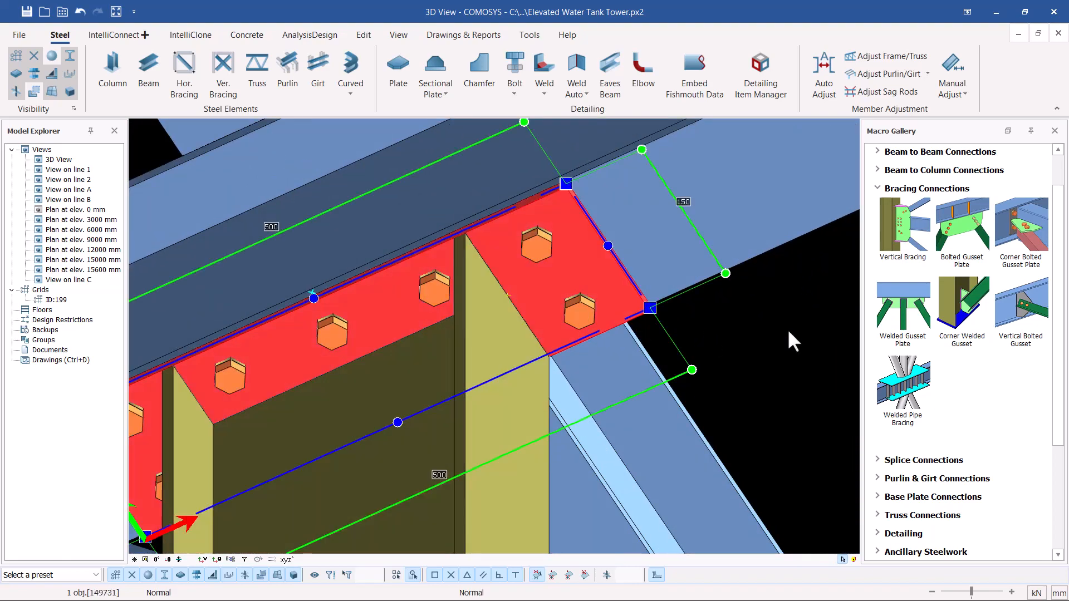
left_click(790, 340)
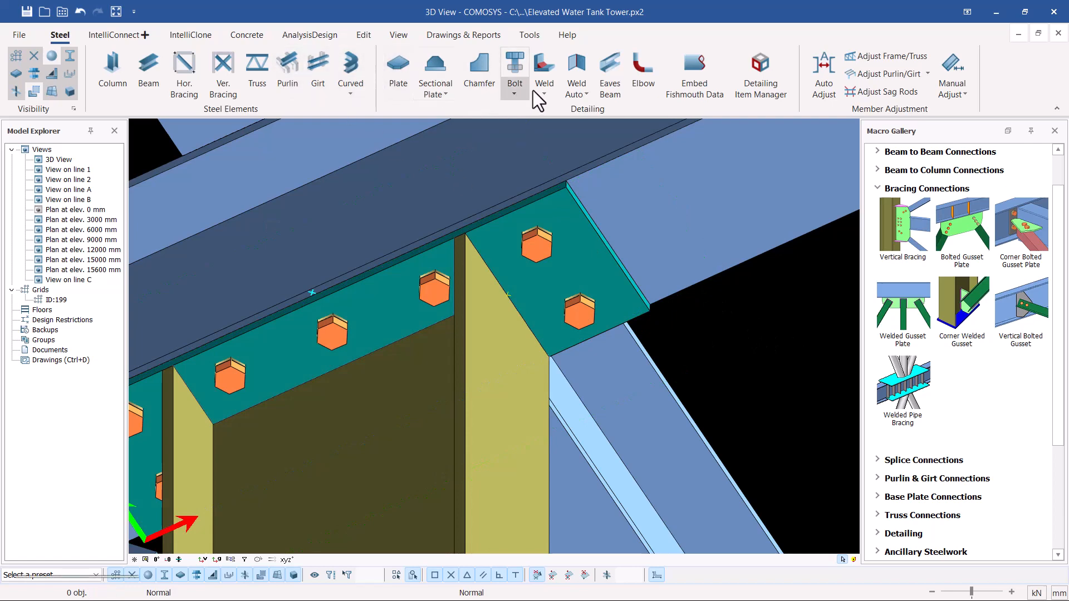
left_click(487, 383)
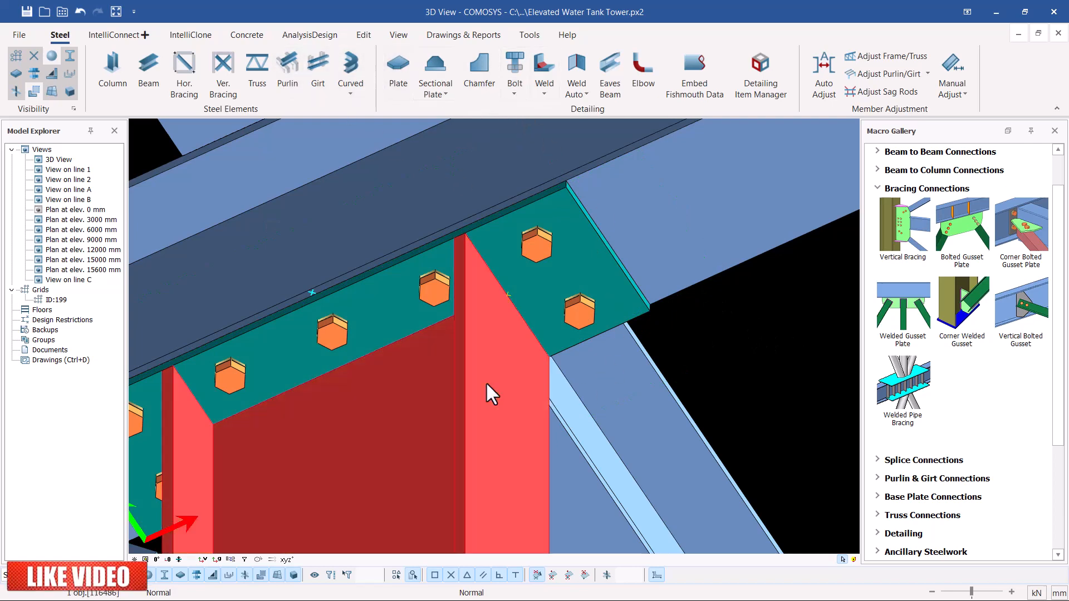
left_click(540, 299)
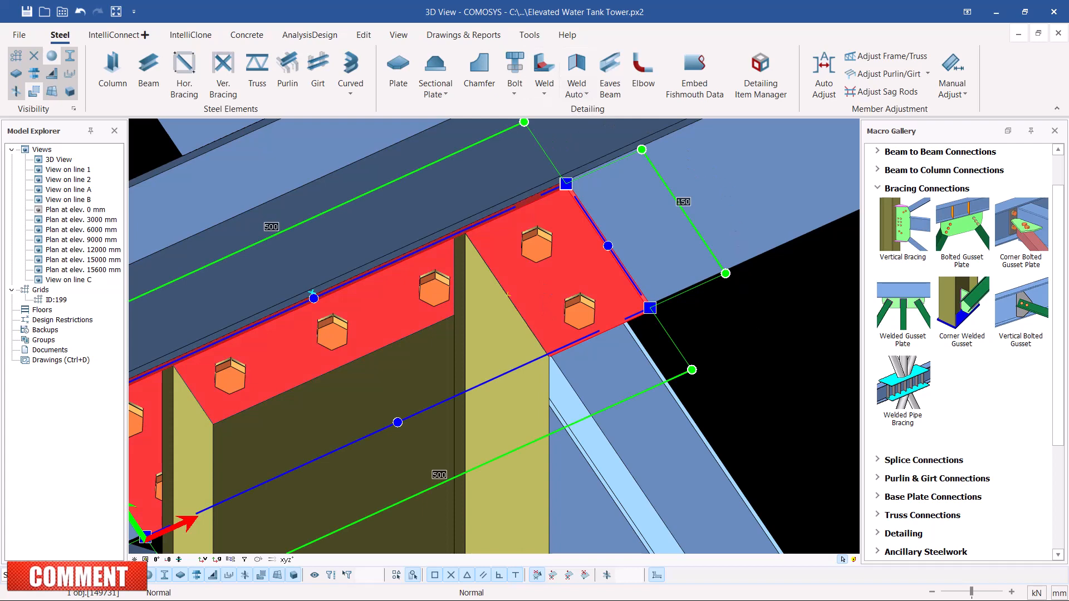
key("Escape")
left_click(589, 96)
left_click(620, 121)
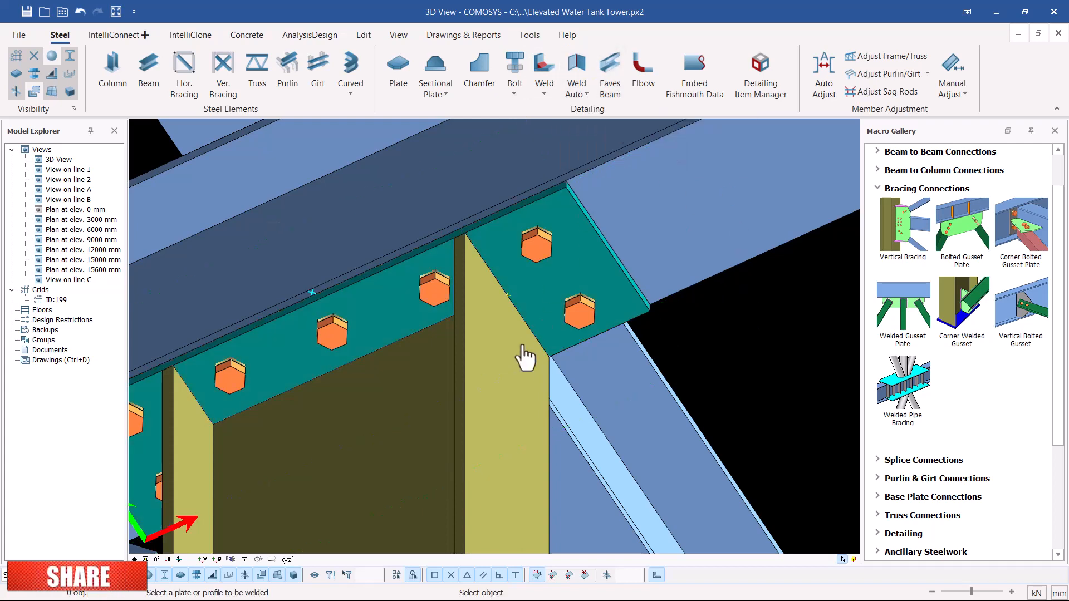
left_click(512, 352)
left_click(534, 306)
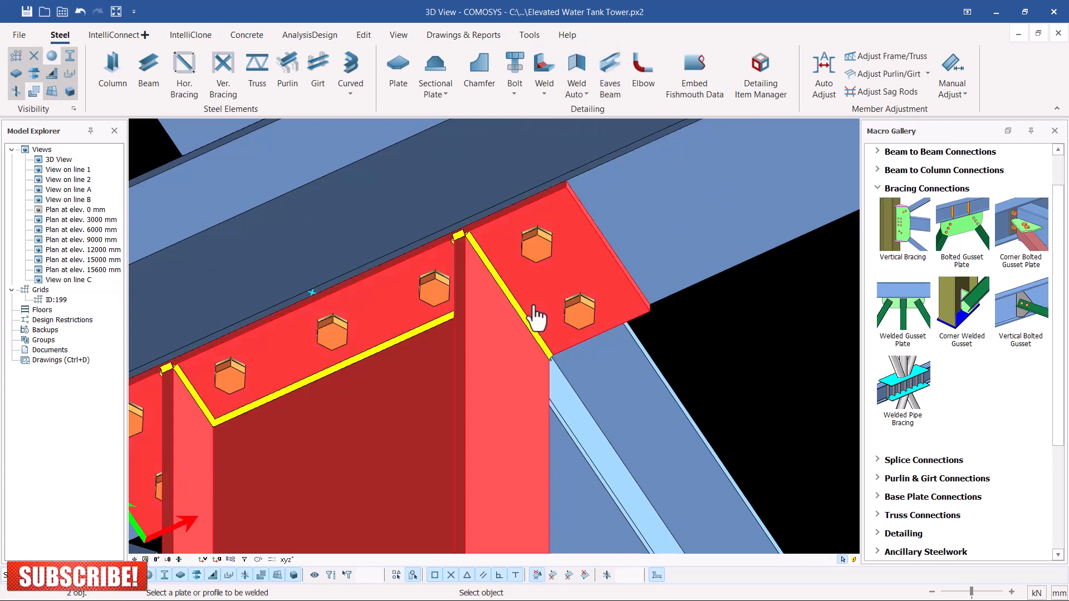
key("Escape")
key("Escape")
Step: Select the assembly that the column belongs to and isolate it so only its parts are shown
scroll(562, 254, "down", 3)
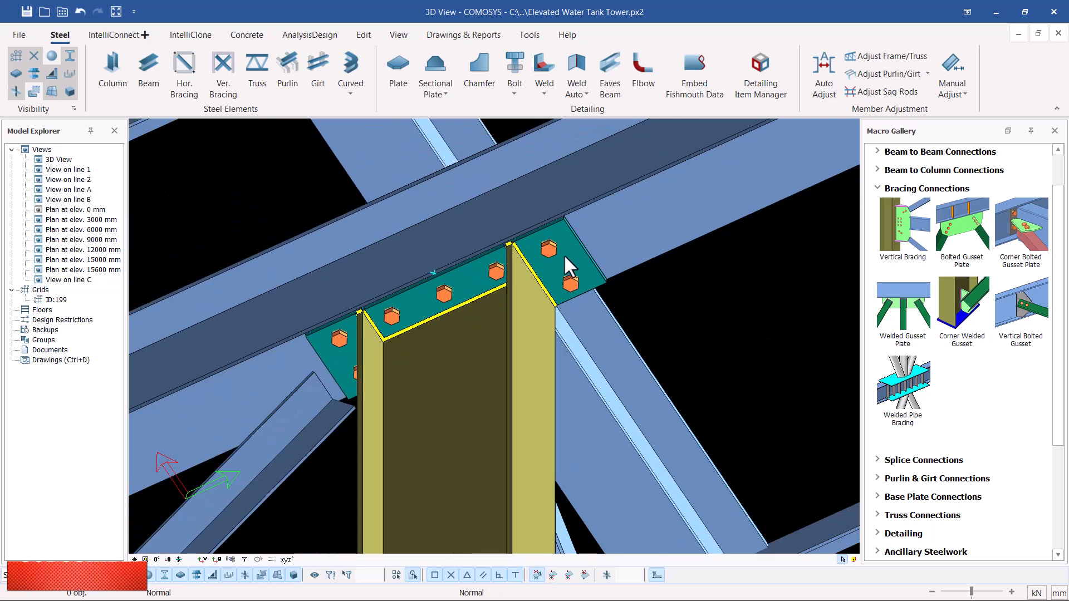
scroll(540, 260, "up", 2)
left_click(521, 333)
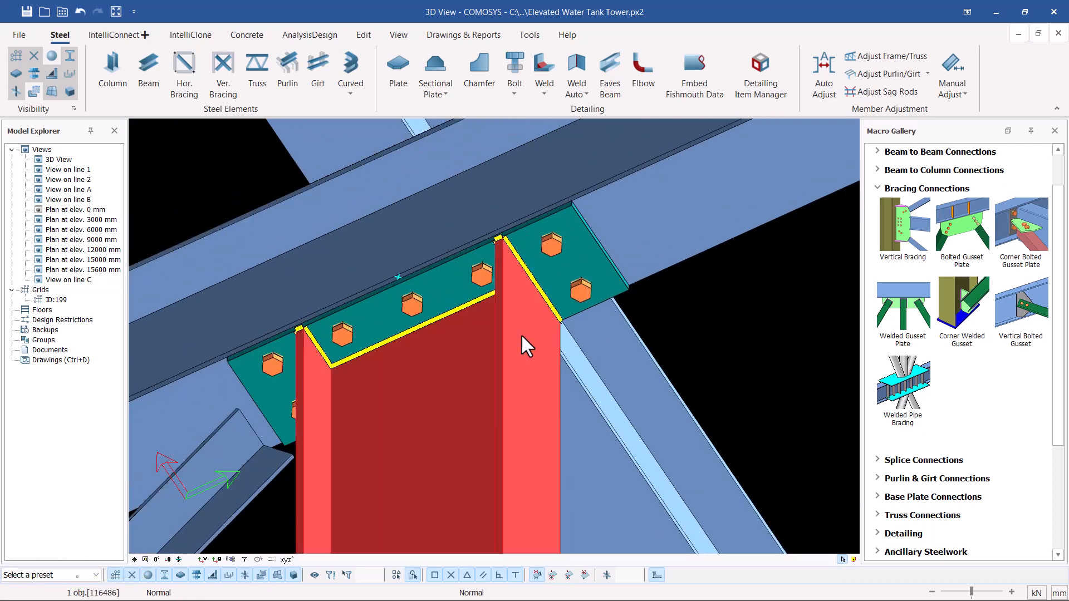
right_click(520, 333)
left_click(575, 346)
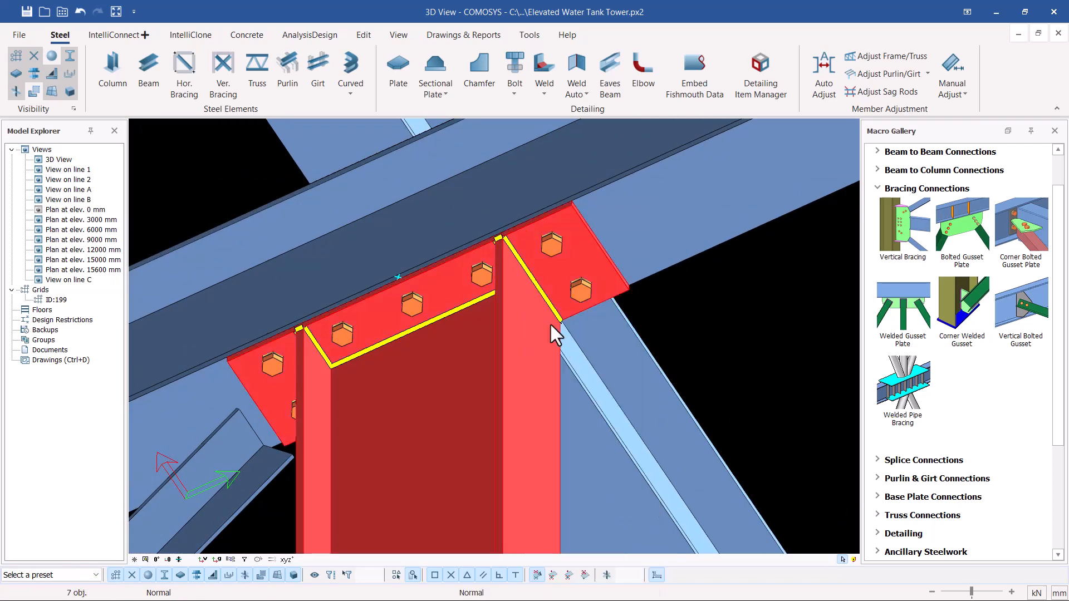
right_click(526, 307)
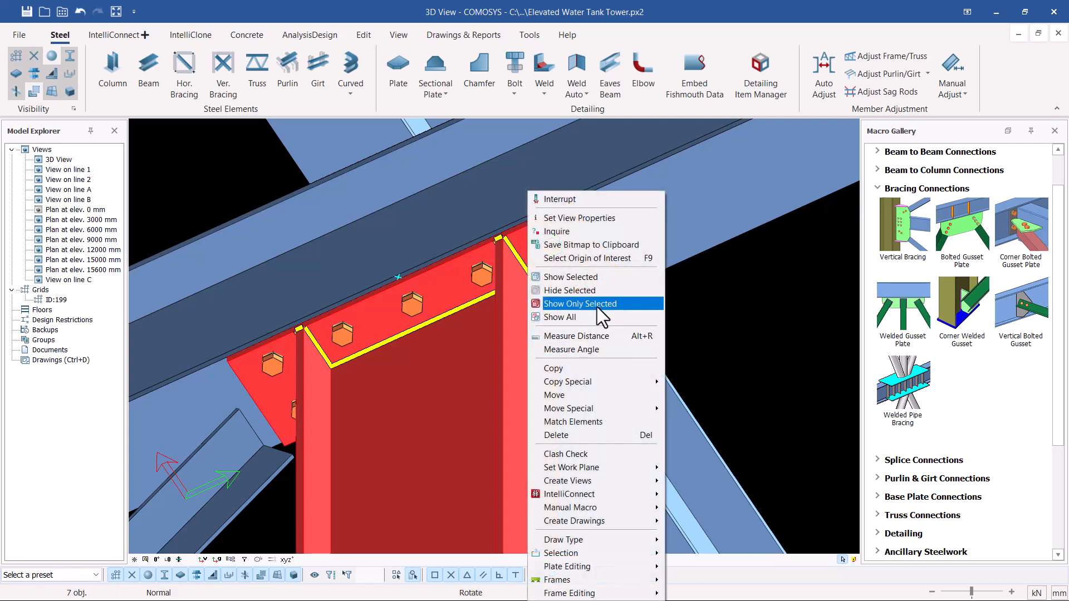
left_click(598, 305)
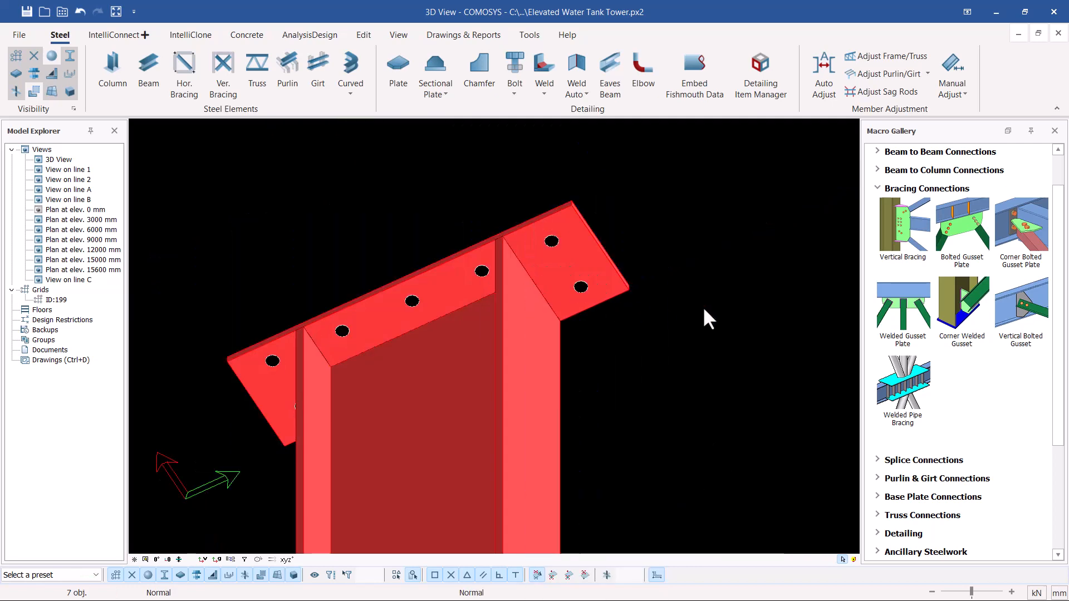
Step: Check the bolt group in the isolated column assembly and show all model objects again around the connection
left_click(552, 245)
mouse_move(552, 243)
middle_mouse_down()
mouse_move(550, 286)
mouse_move(567, 291)
mouse_move(588, 254)
mouse_move(551, 259)
middle_mouse_up()
right_click(614, 199)
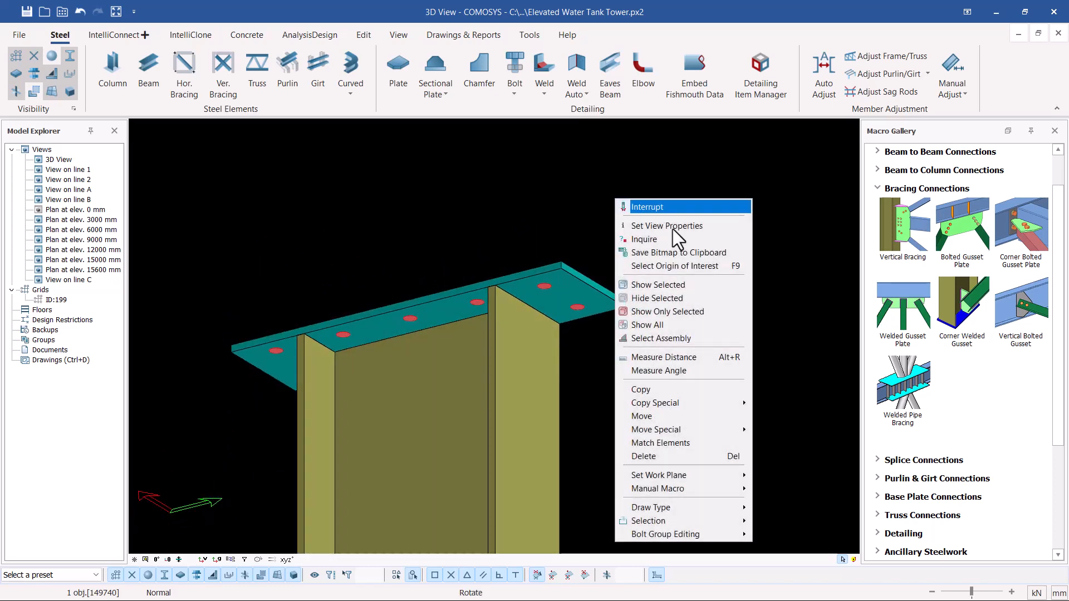
left_click(652, 324)
scroll(611, 359, "down", 2)
scroll(563, 316, "up", 2)
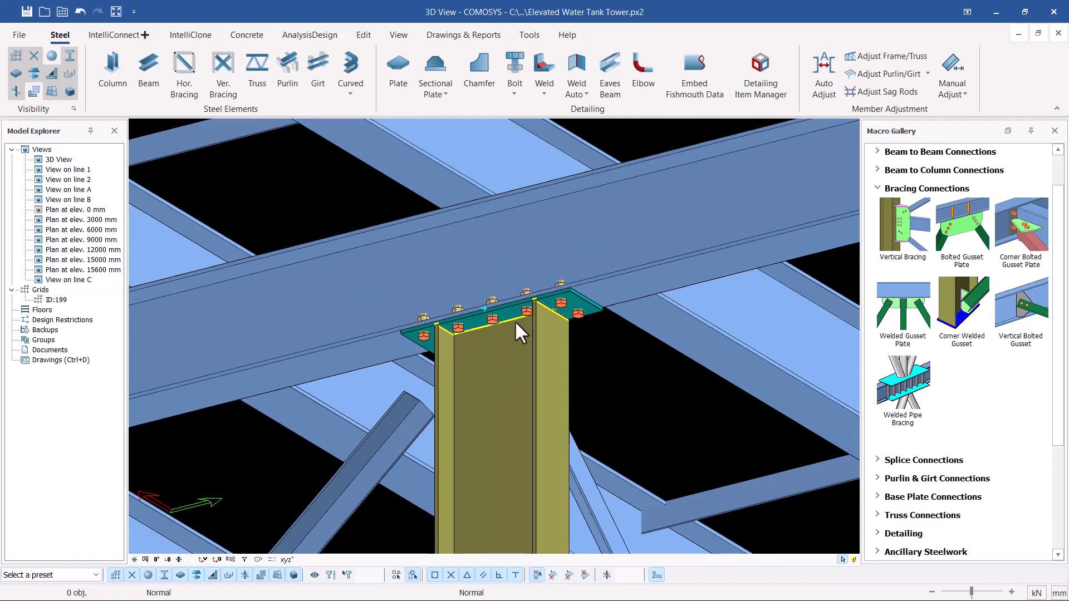
scroll(427, 251, "down", 5)
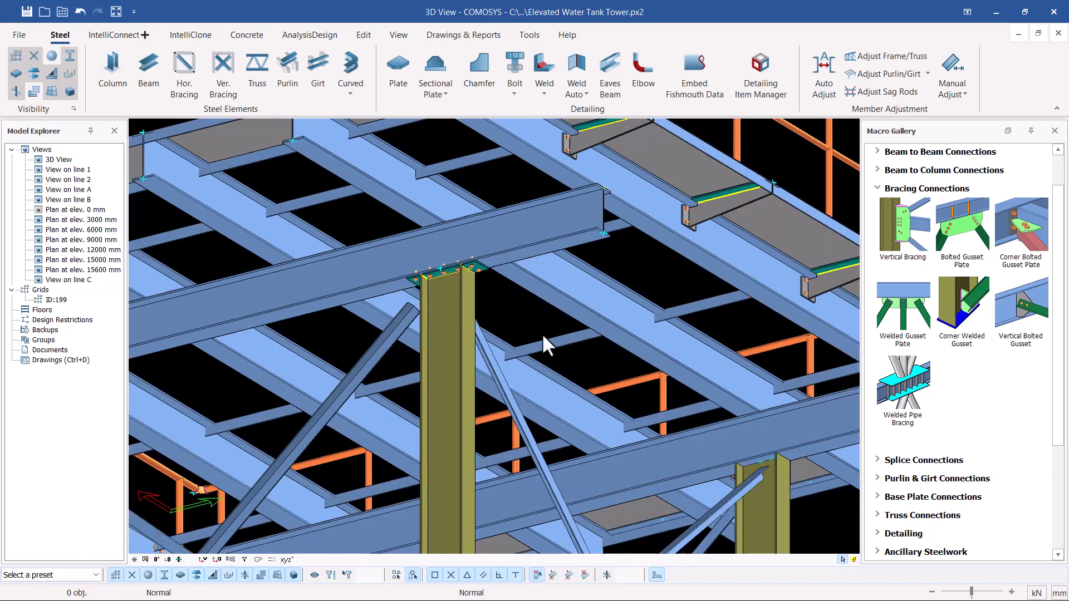
scroll(469, 277, "down", 3)
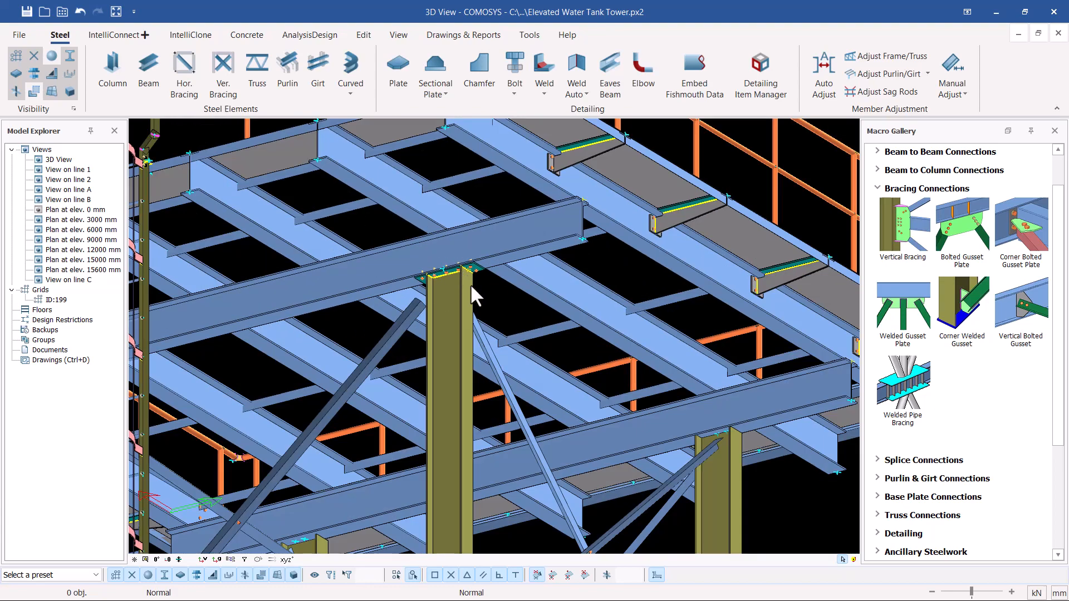
scroll(464, 268, "up", 5)
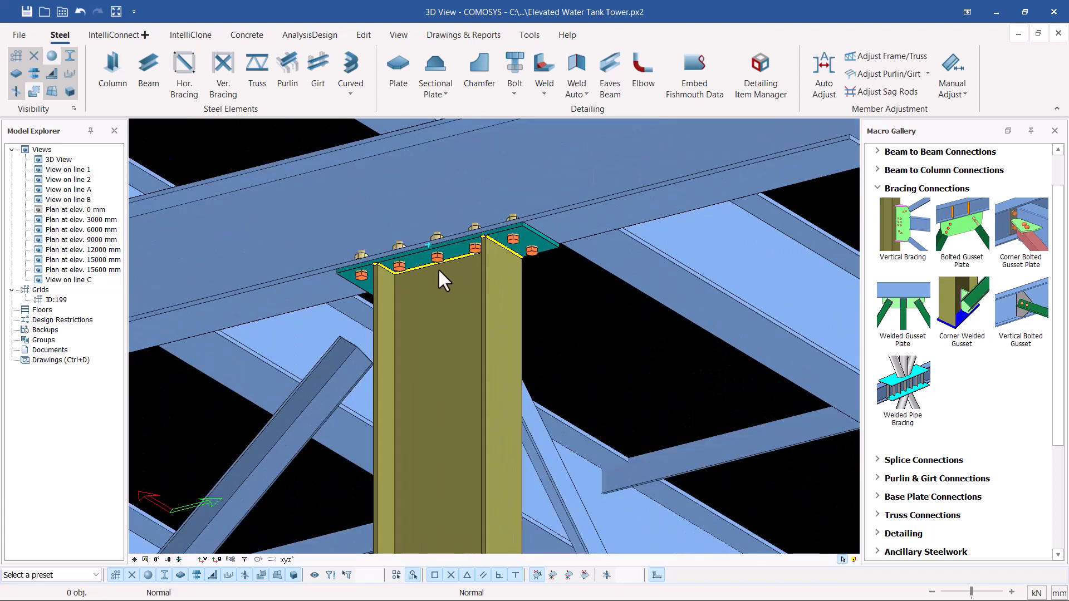